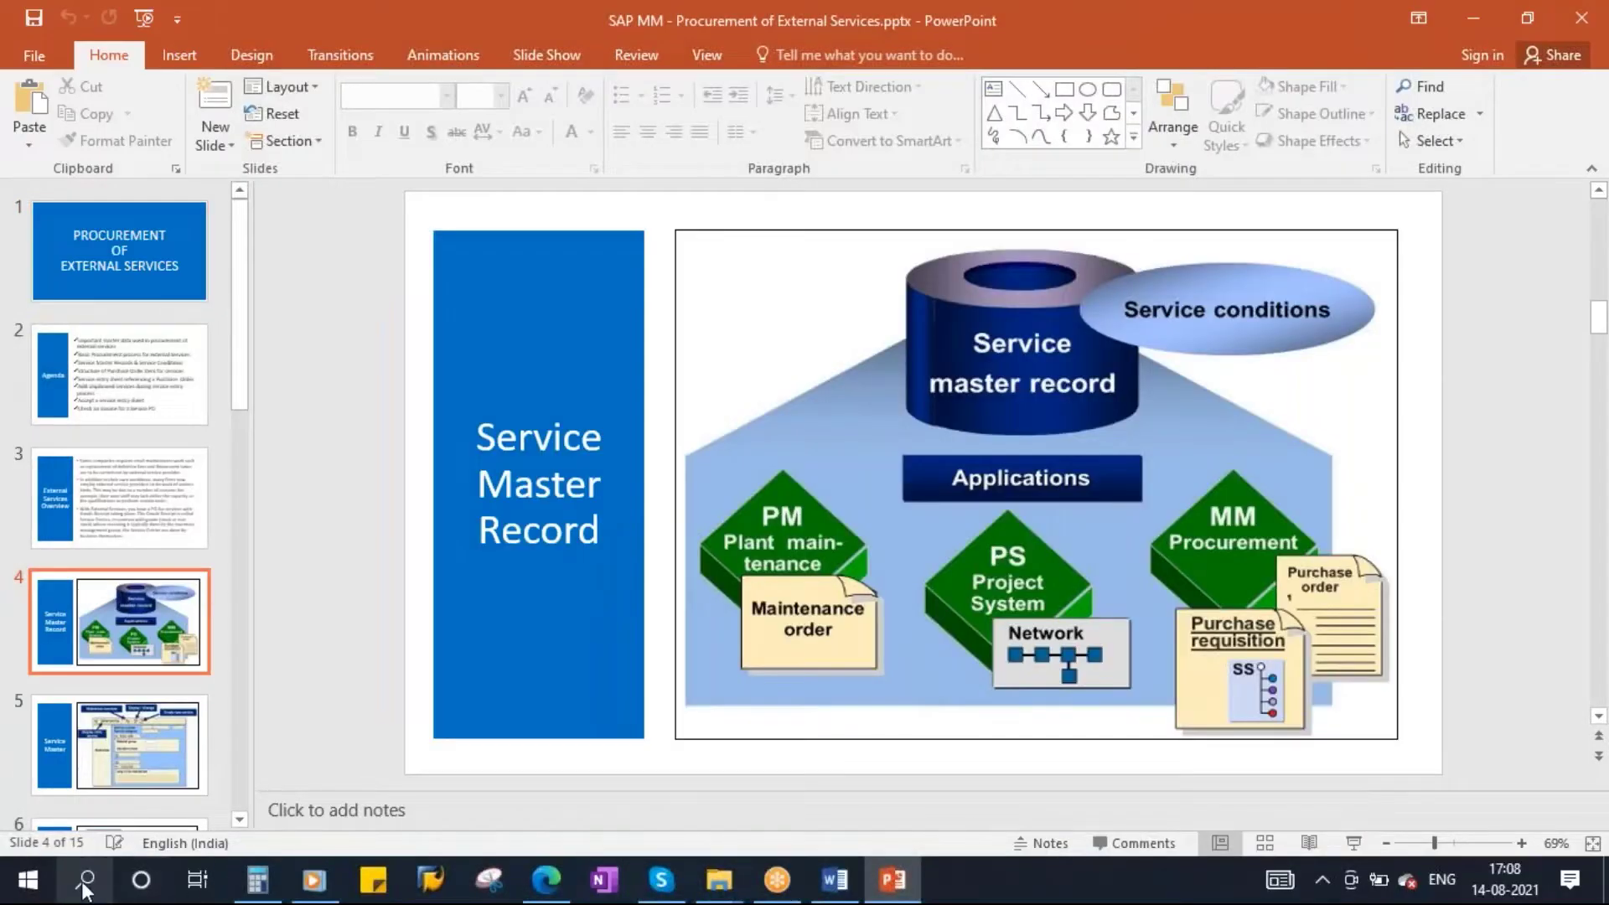
Step: Search Windows for 'notepad' and launch a blank Notepad window over the deck
{"action": "left_click", "coordinate": [84, 882]}
{"action": "type", "text": "nt"}
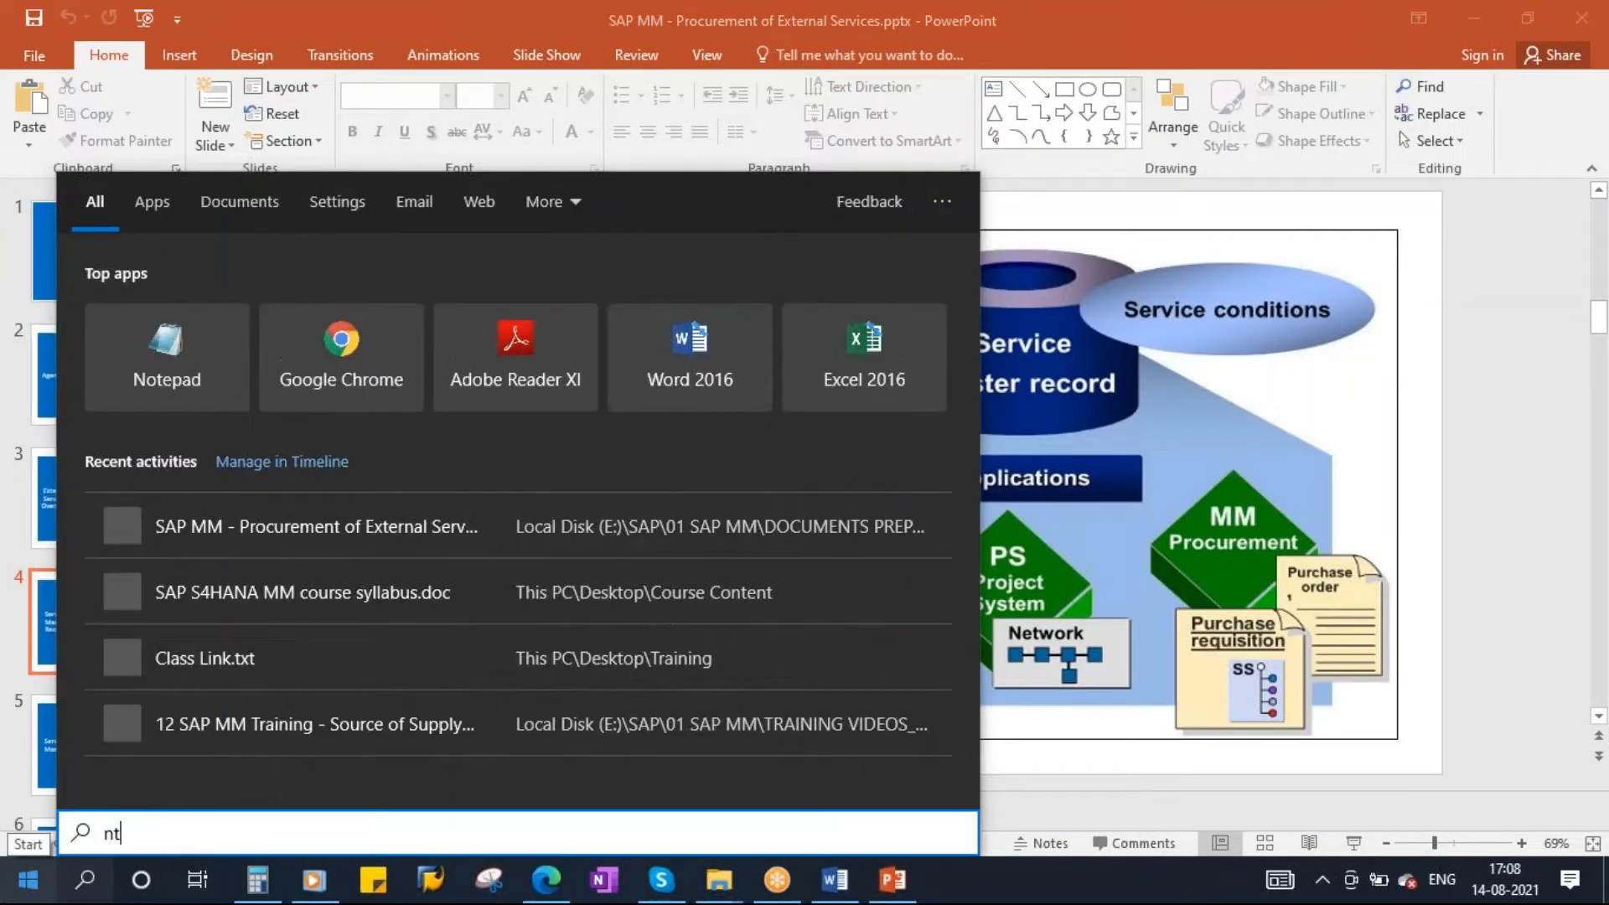
{"action": "key", "text": "BackSpace"}
{"action": "type", "text": "otepad"}
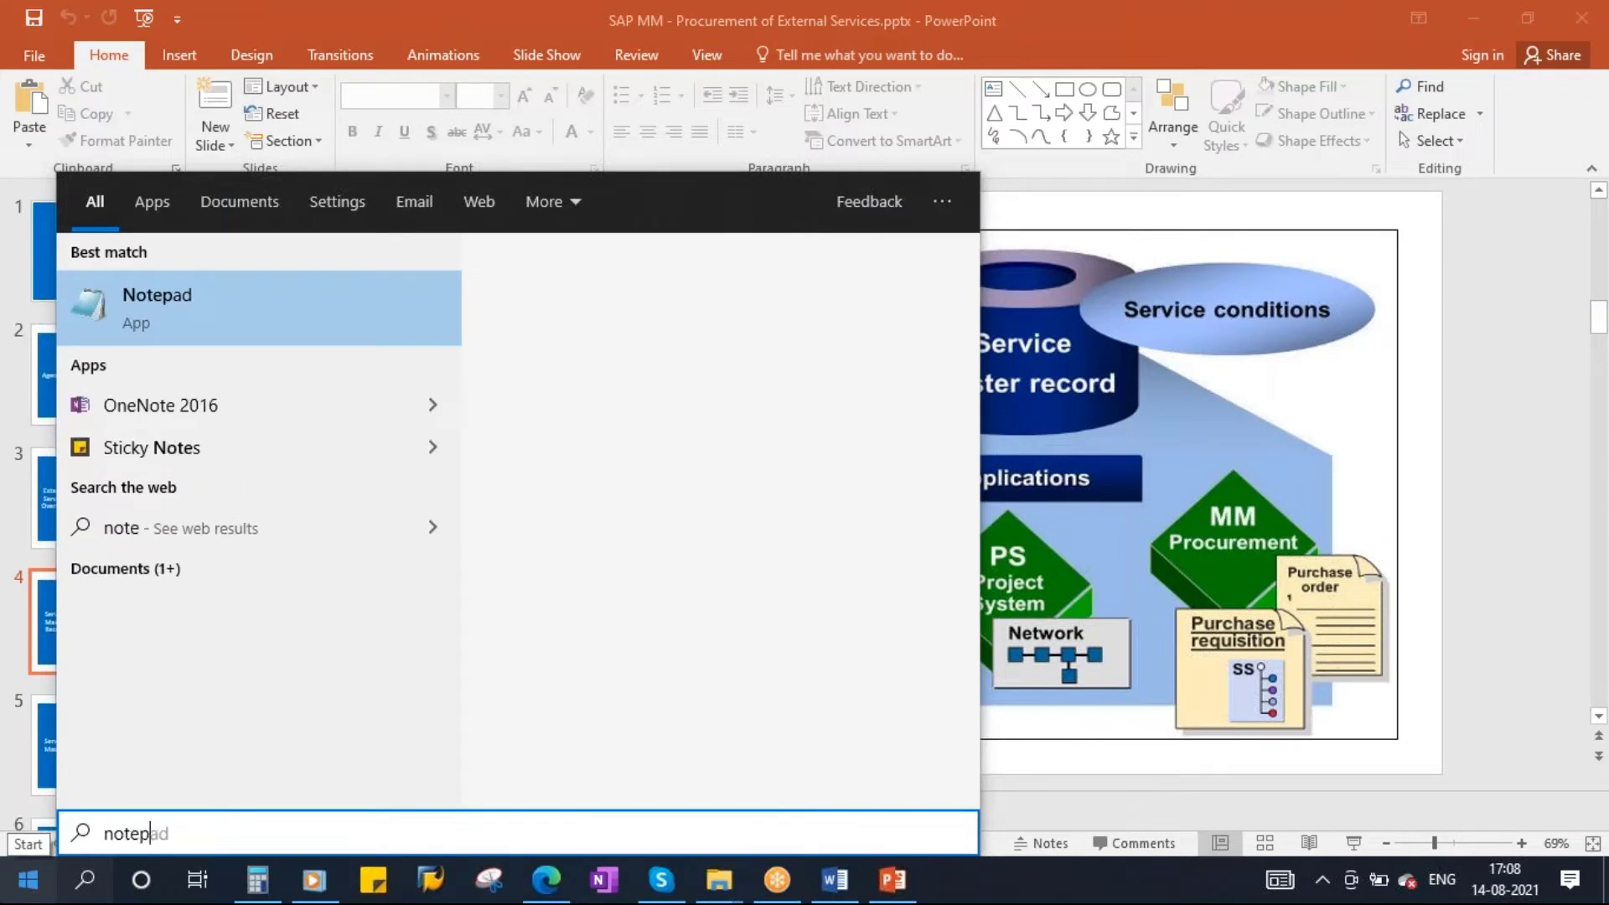
{"action": "left_click", "coordinate": [144, 325]}
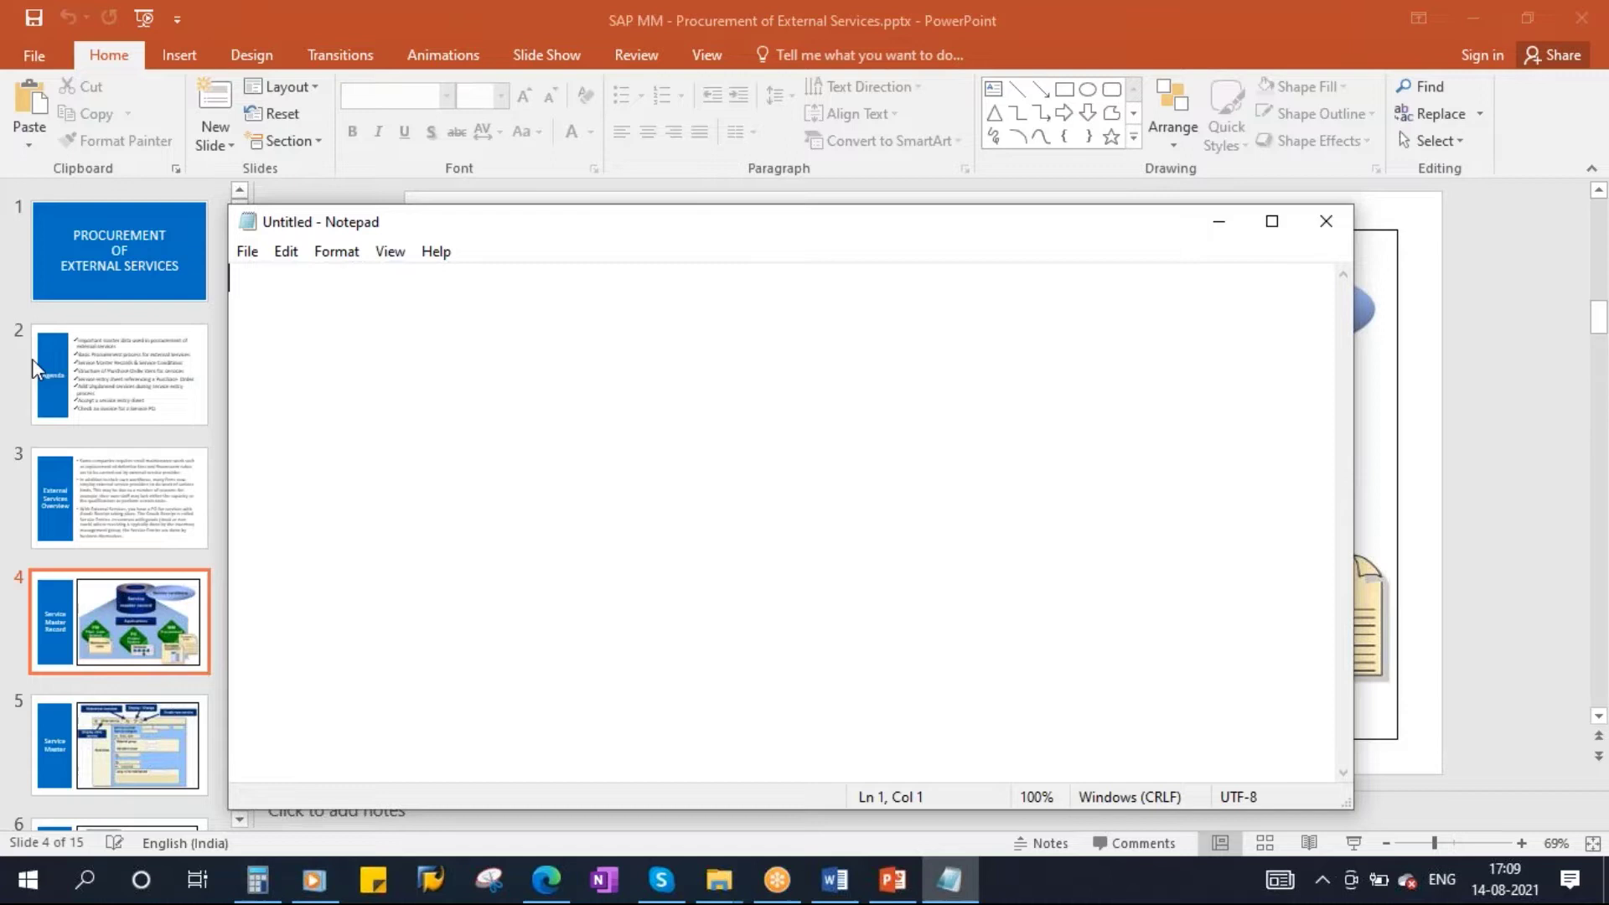
Step: Type the first outline line, 'Creation of purchase Order'
{"action": "type", "text": "Create"}
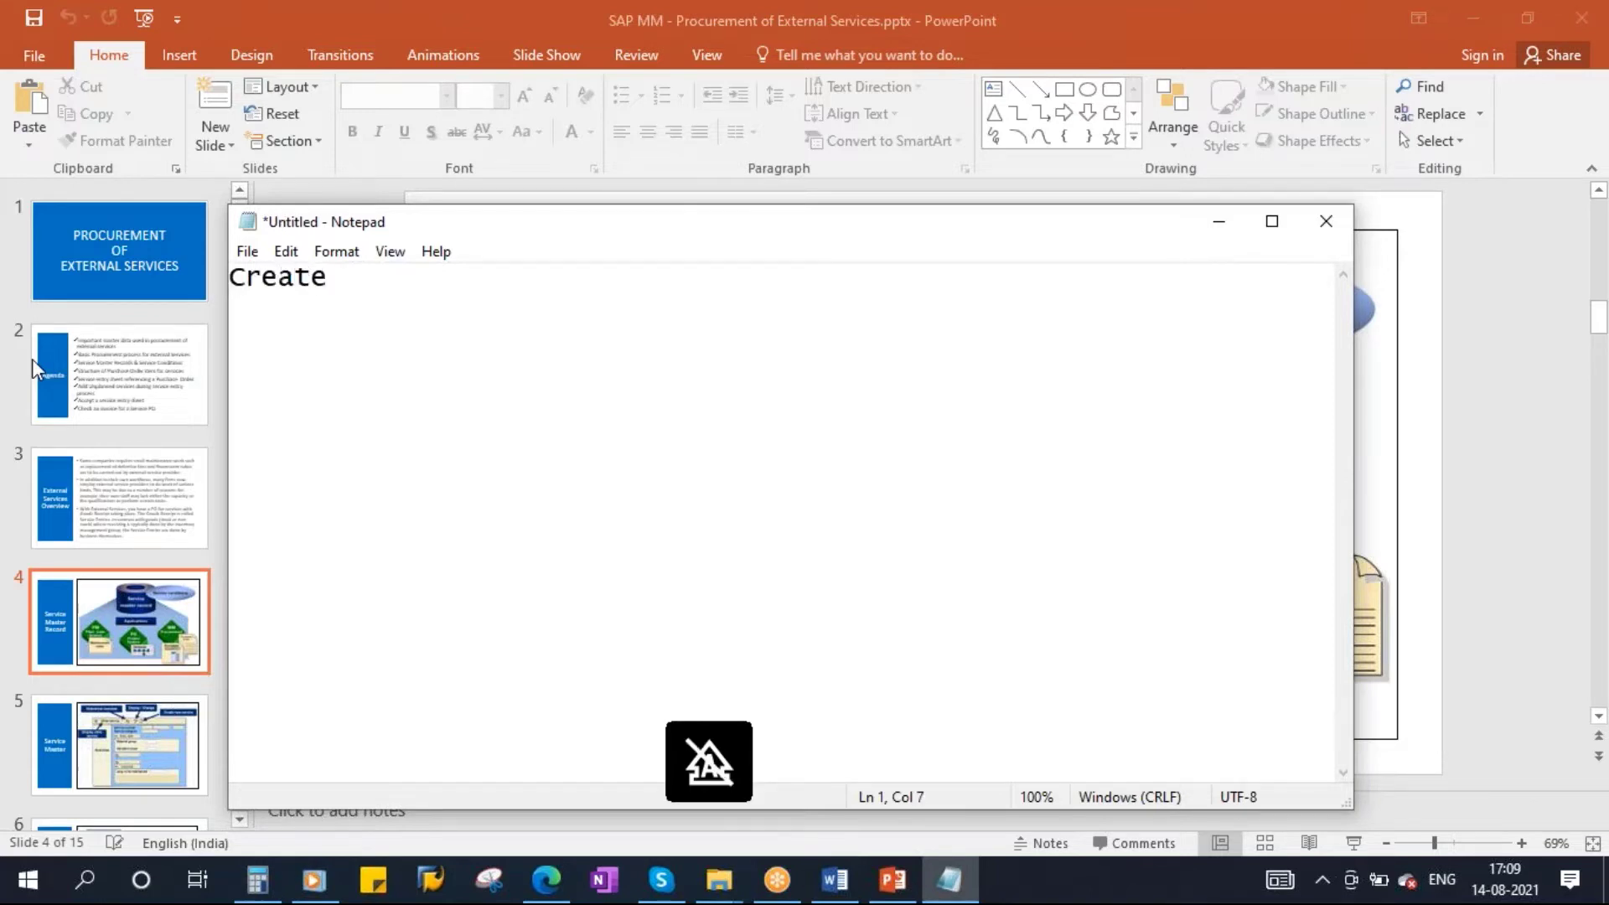
{"action": "key", "text": "BackSpace"}
{"action": "type", "text": "ion "}
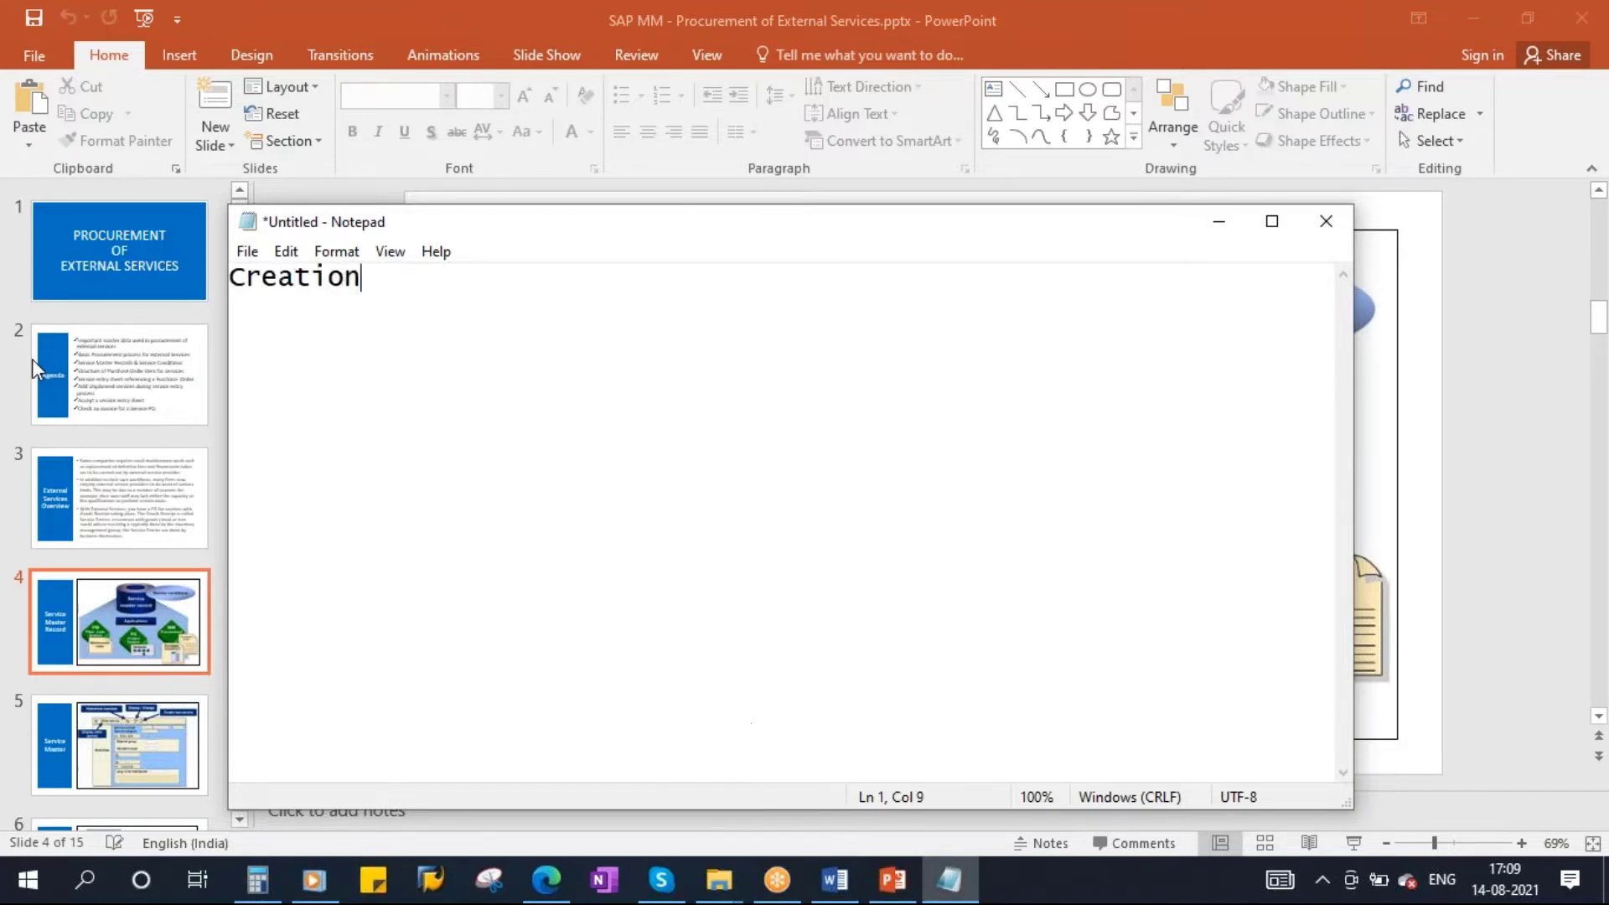
{"action": "type", "text": "f"}
{"action": "key", "text": "BackSpace"}
{"action": "key", "text": "BackSpace"}
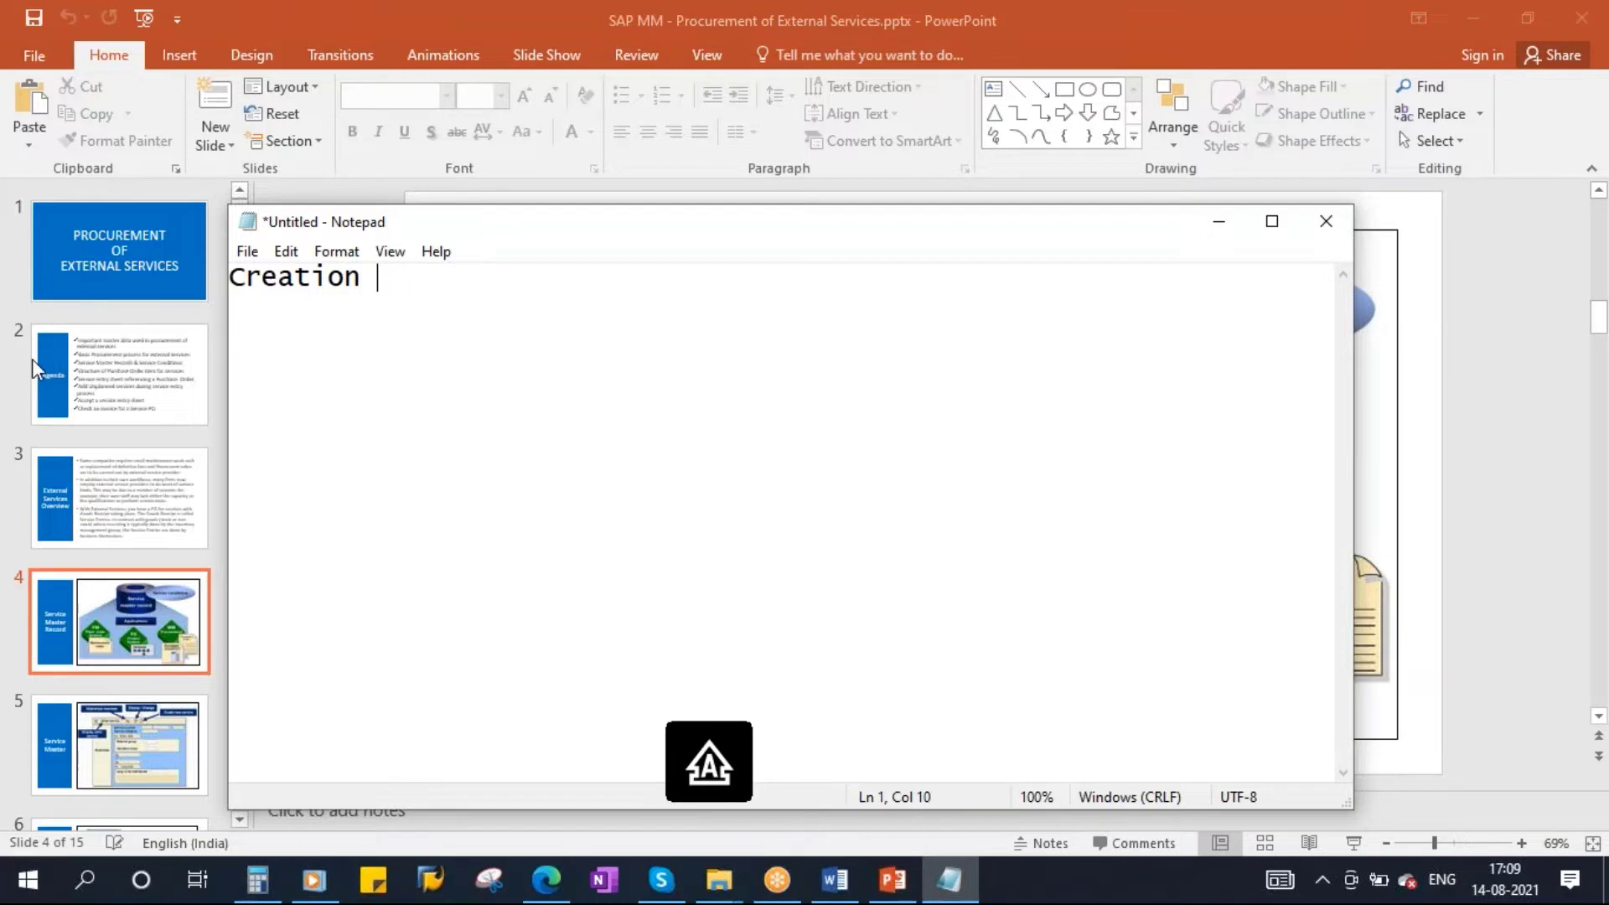
{"action": "type", "text": "OF"}
{"action": "key", "text": "BackSpace"}
{"action": "key", "text": "BackSpace"}
{"action": "type", "text": "of purchase "}
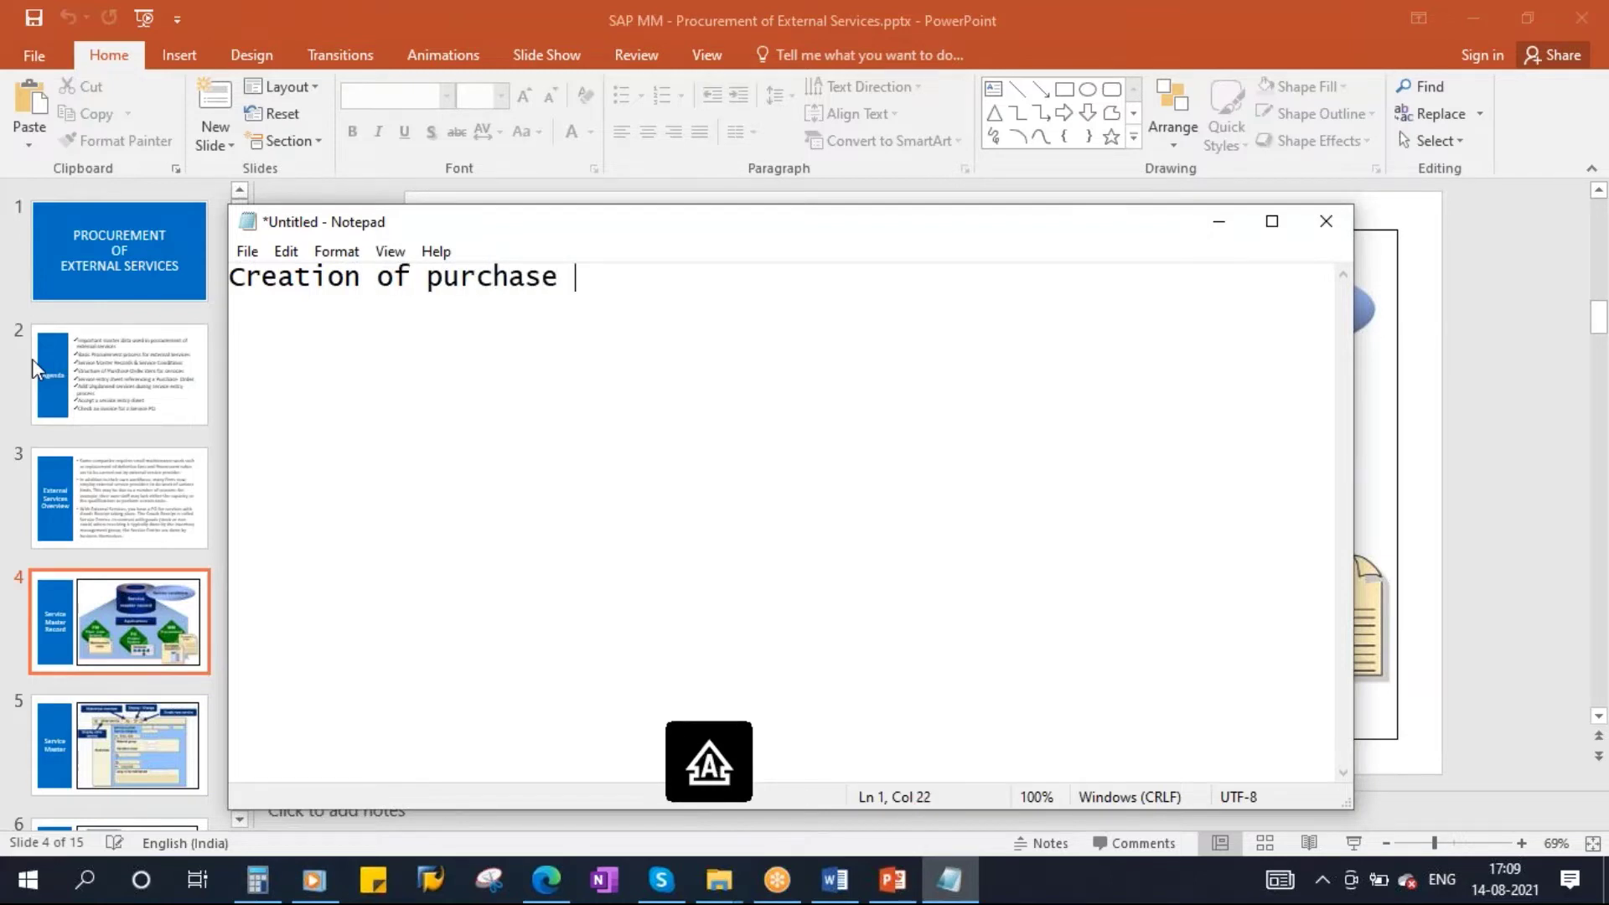
{"action": "type", "text": "Order"}
Step: Add the lines 'Goods Receipt' and 'Invoice Verification' below it
{"action": "key", "text": "Return"}
{"action": "type", "text": "G"}
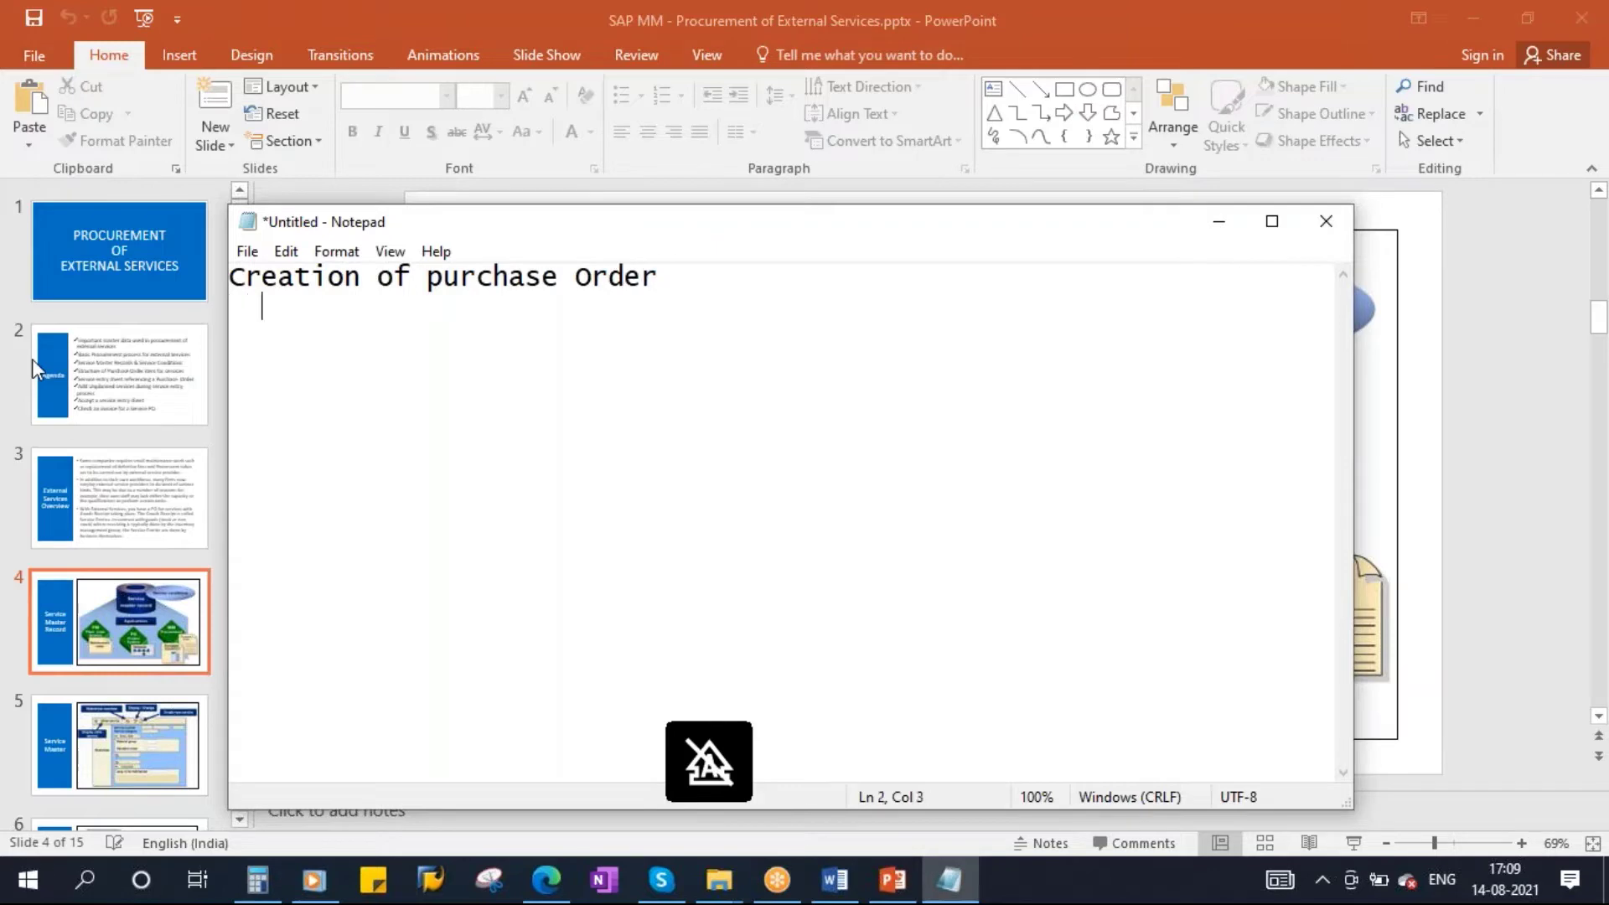
{"action": "type", "text": "oods Receipt"}
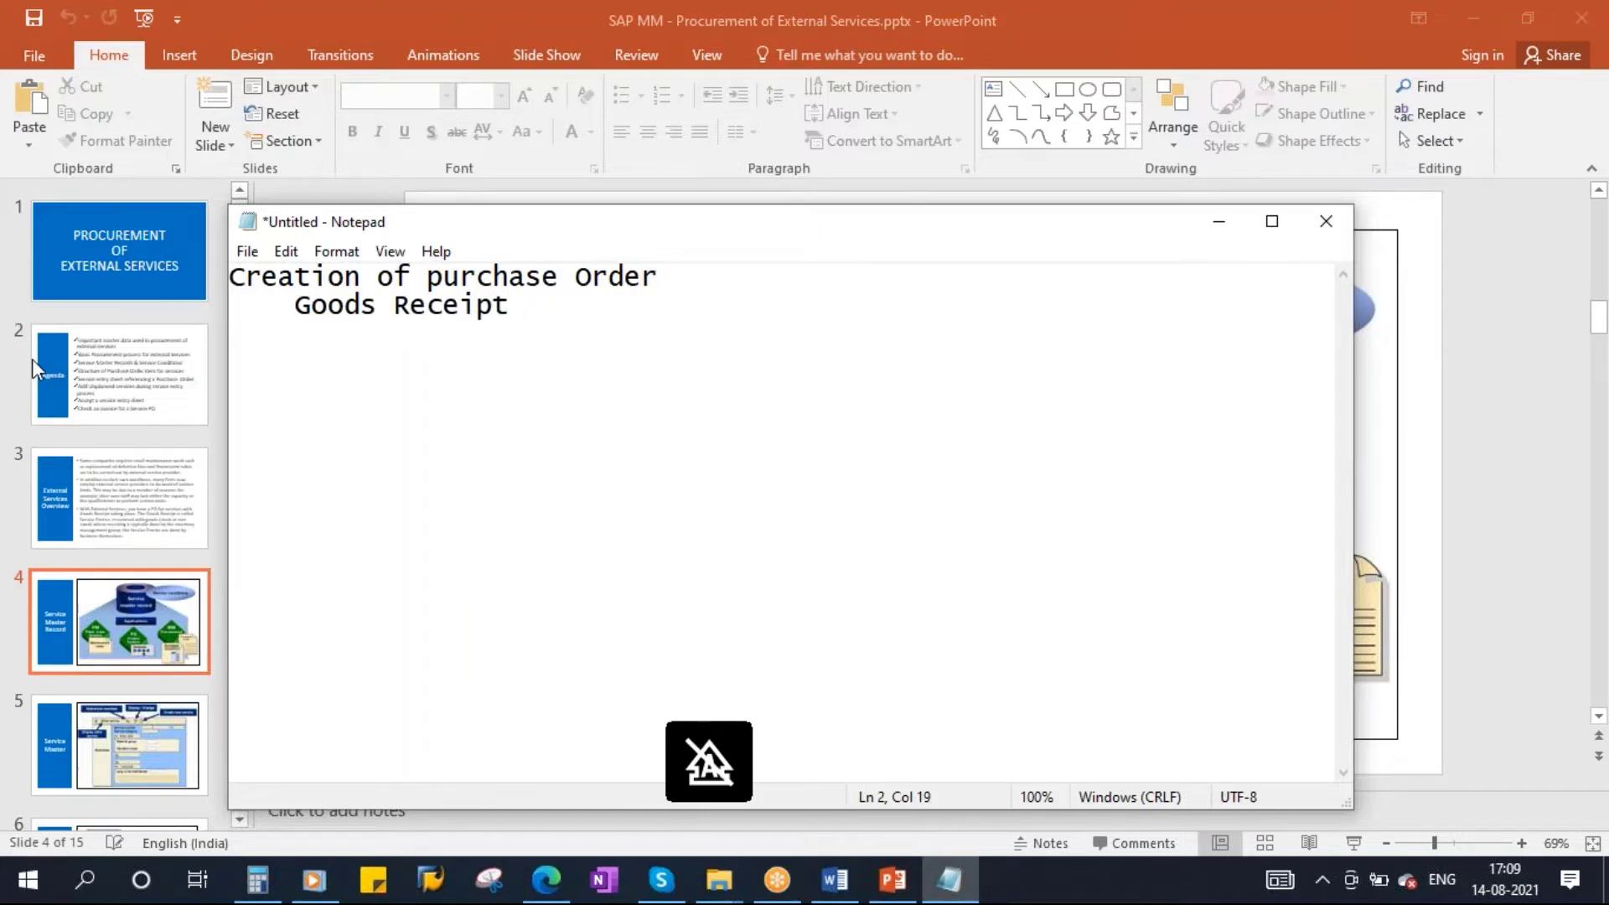
{"action": "key", "text": "Return"}
{"action": "type", "text": "Invo"}
{"action": "key", "text": "BackSpace"}
{"action": "type", "text": "oice Verification"}
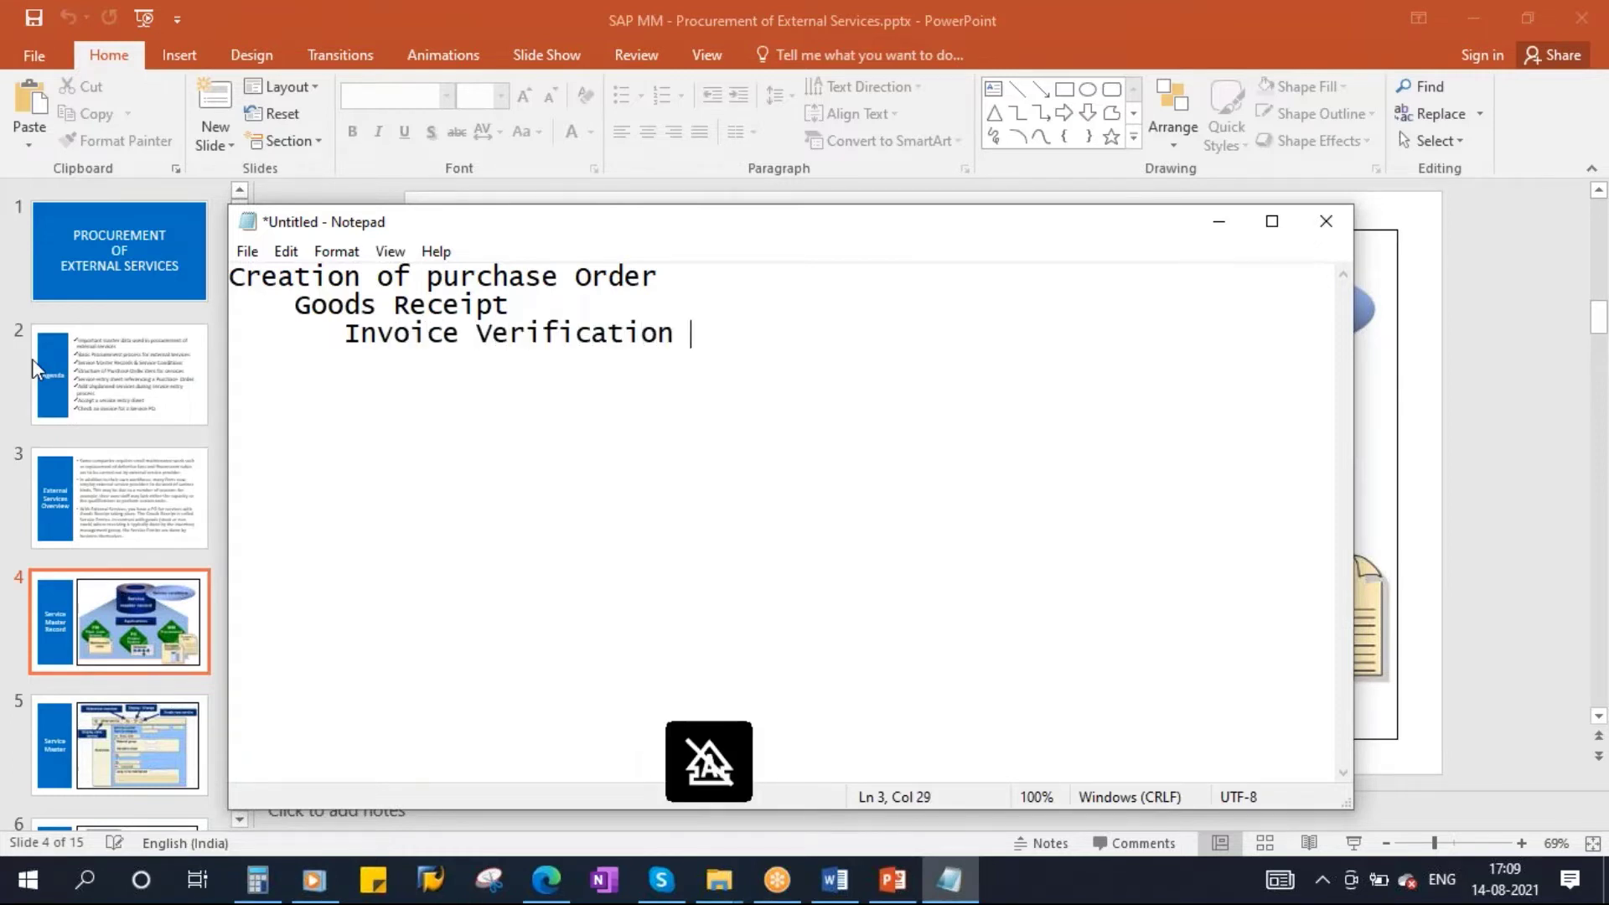
{"action": "left_click", "coordinate": [233, 279]}
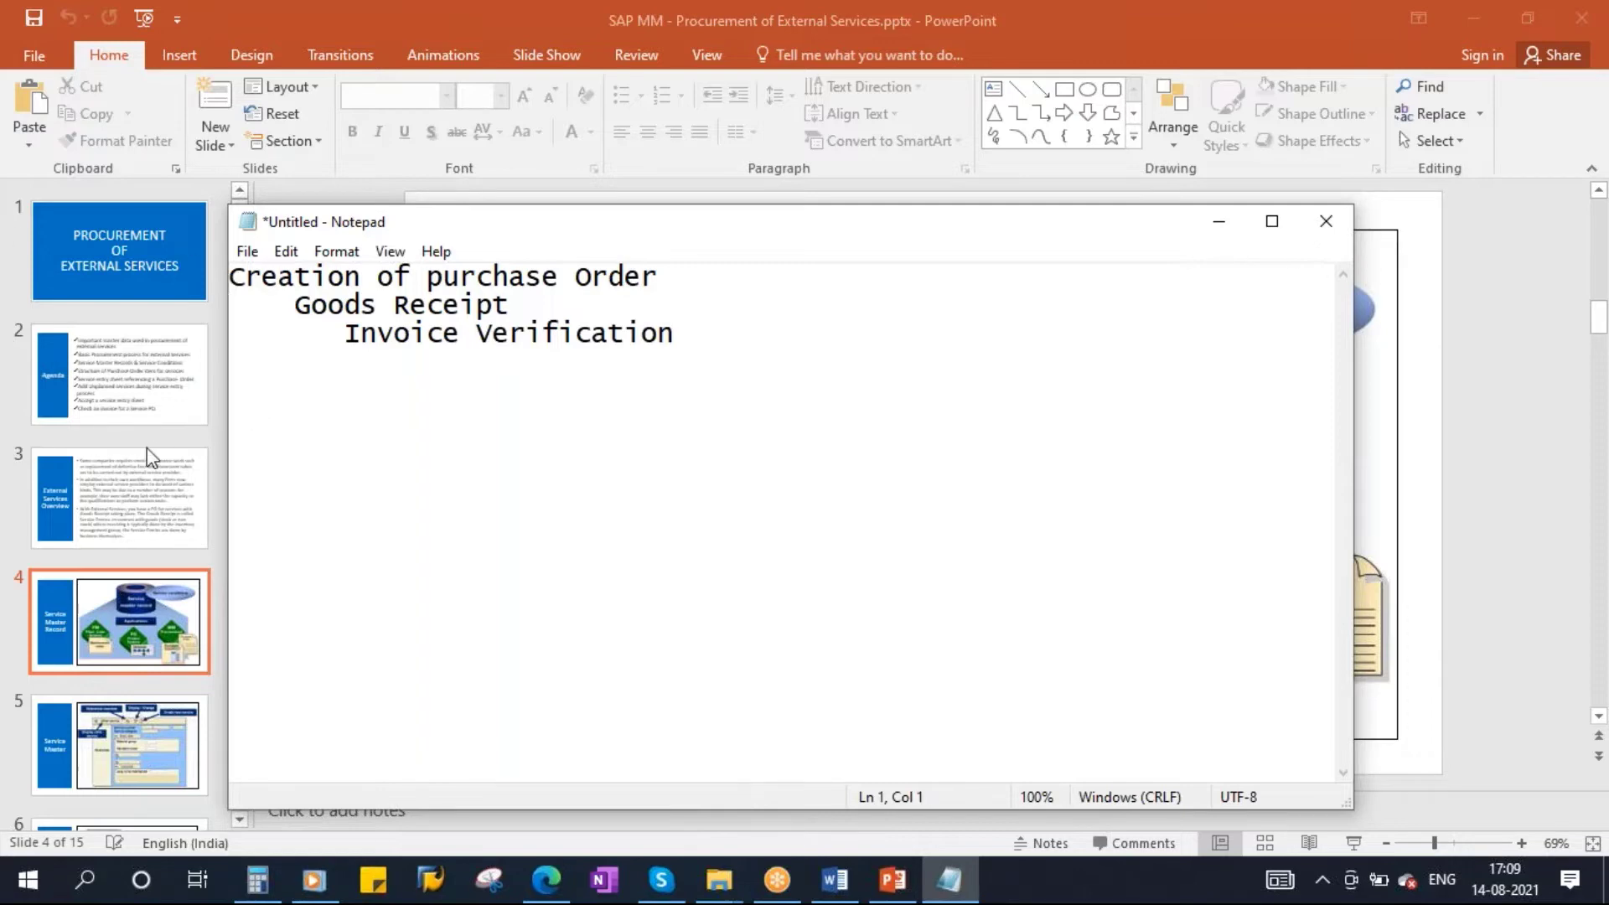
Step: Add the heading 'Stock/Non-stock Materials' above the outline
{"action": "key", "text": "Return"}
{"action": "key", "text": "Return"}
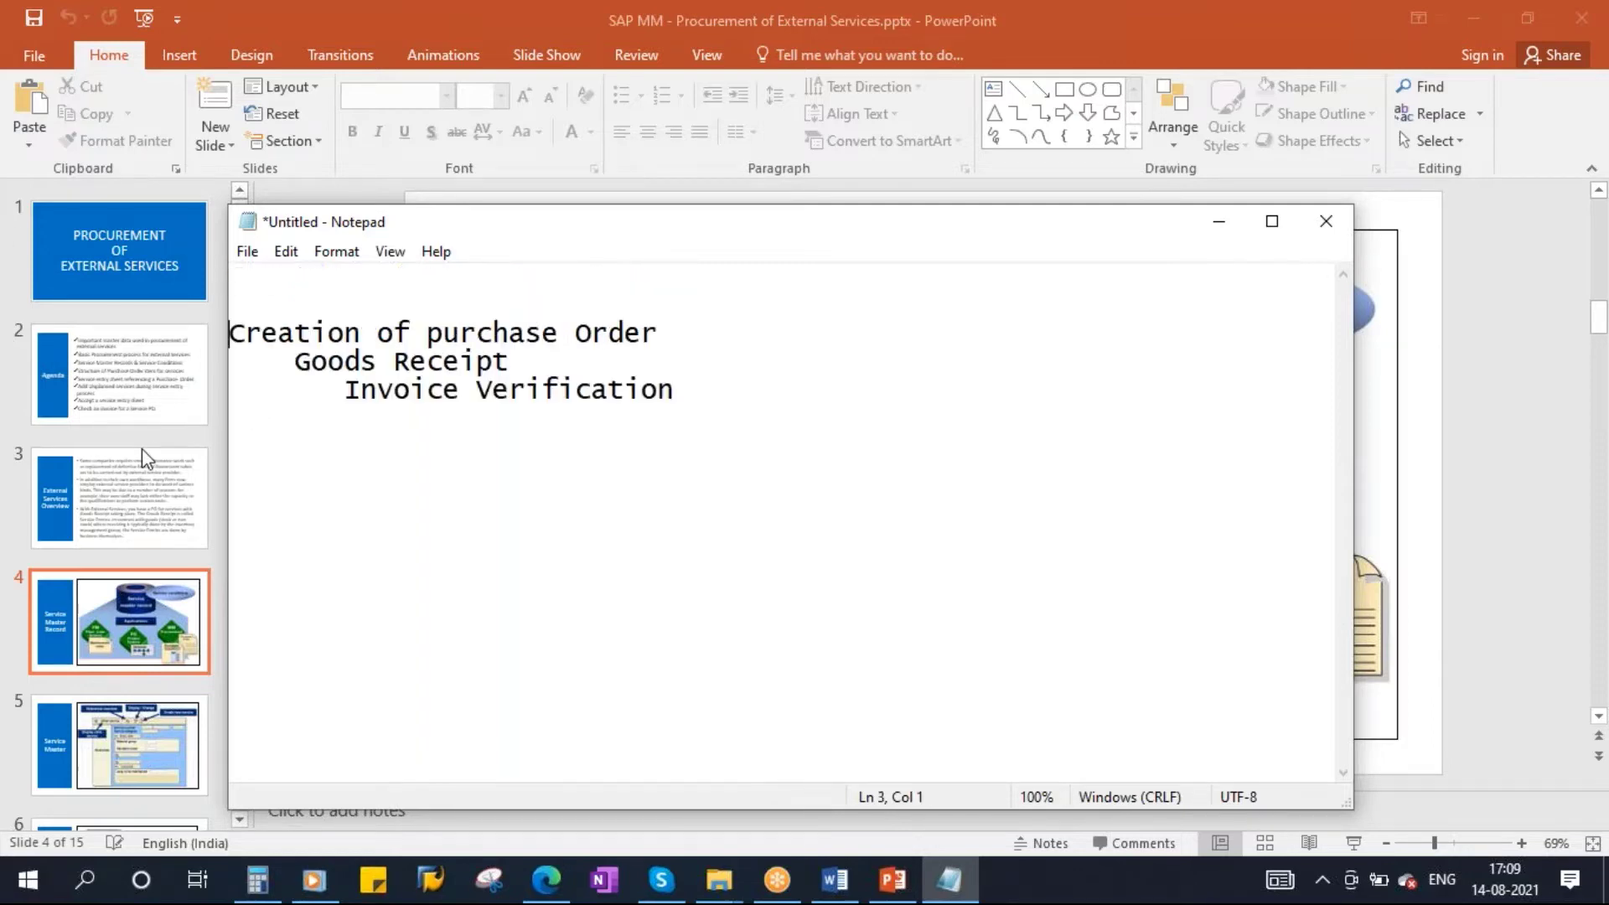
{"action": "key", "text": "Up"}
{"action": "key", "text": "Up"}
{"action": "type", "text": "Stock"}
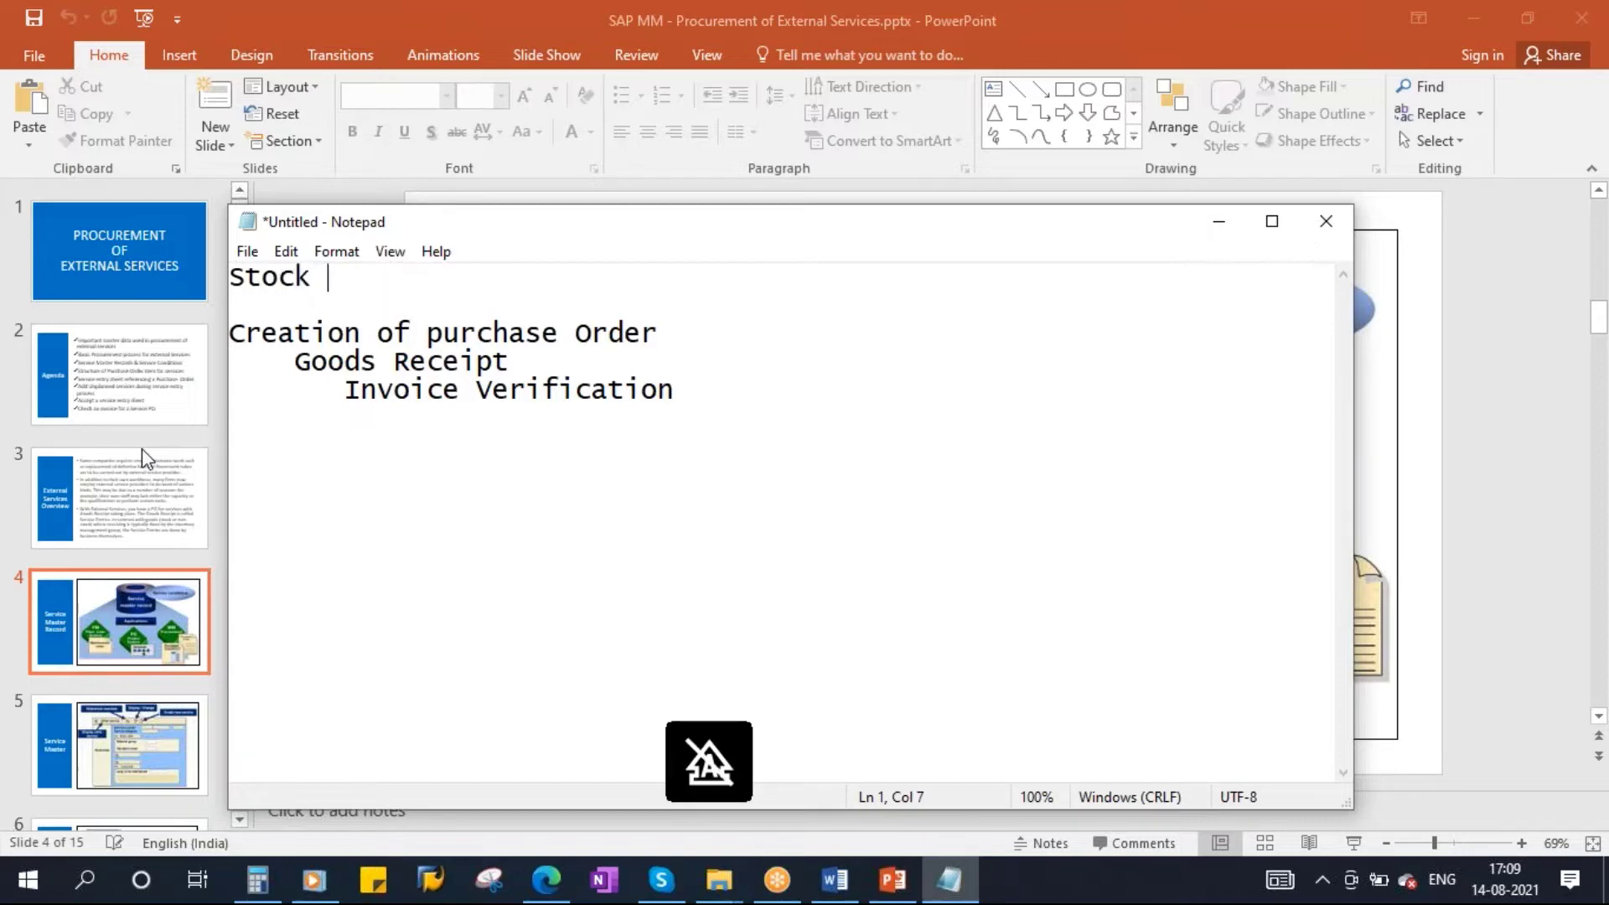
{"action": "key", "text": "BackSpace"}
{"action": "type", "text": "/Non-stock"}
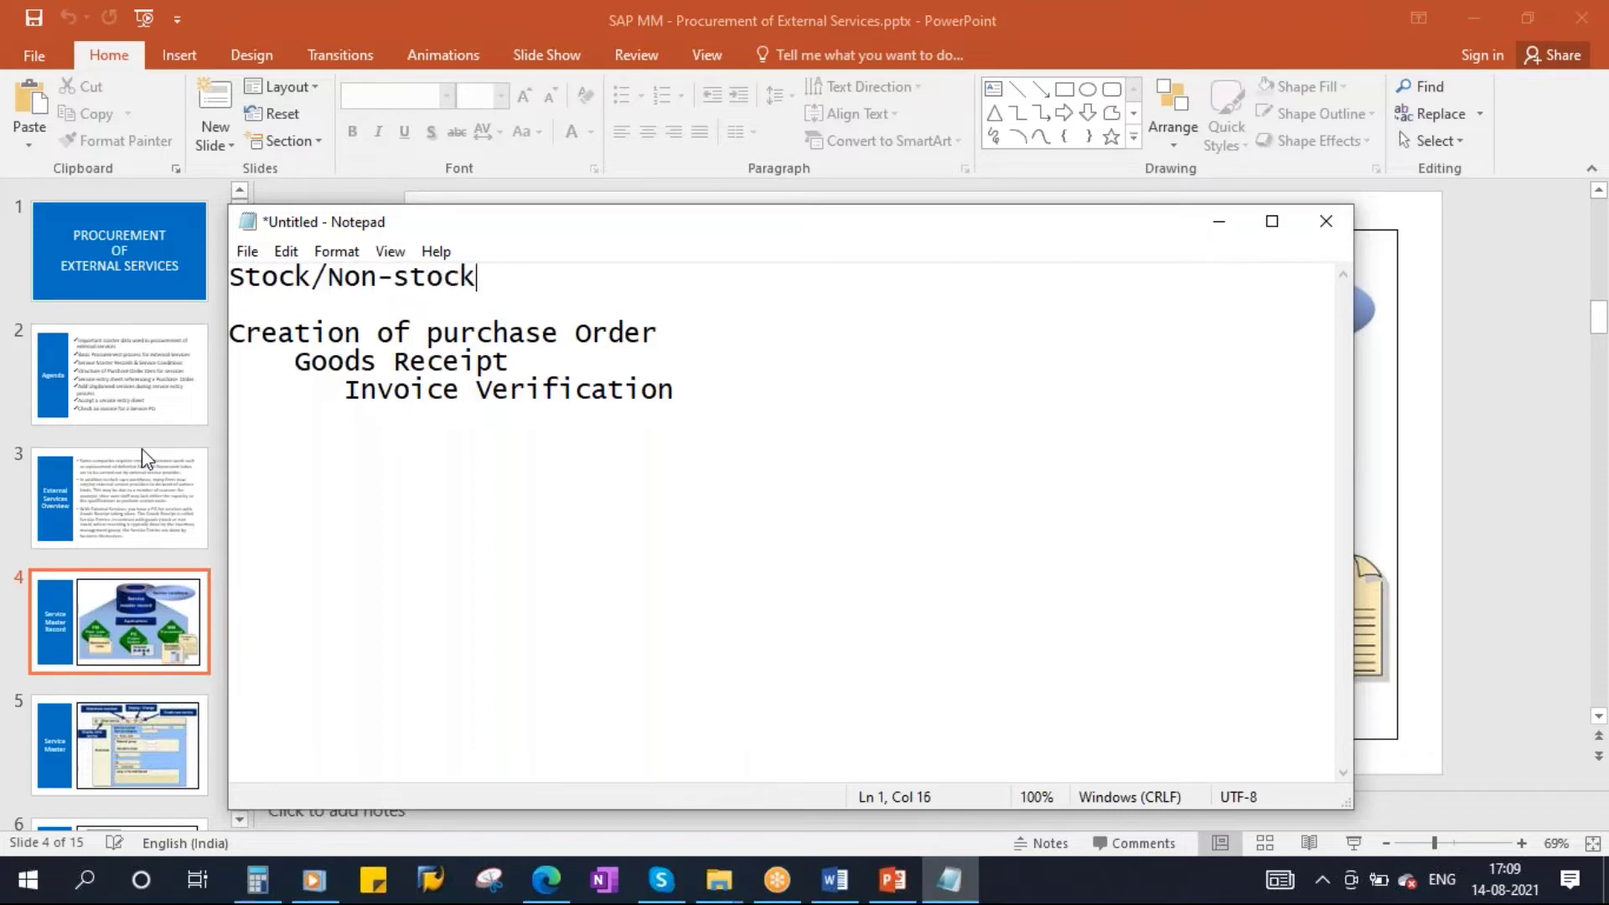
{"action": "type", "text": " Materials"}
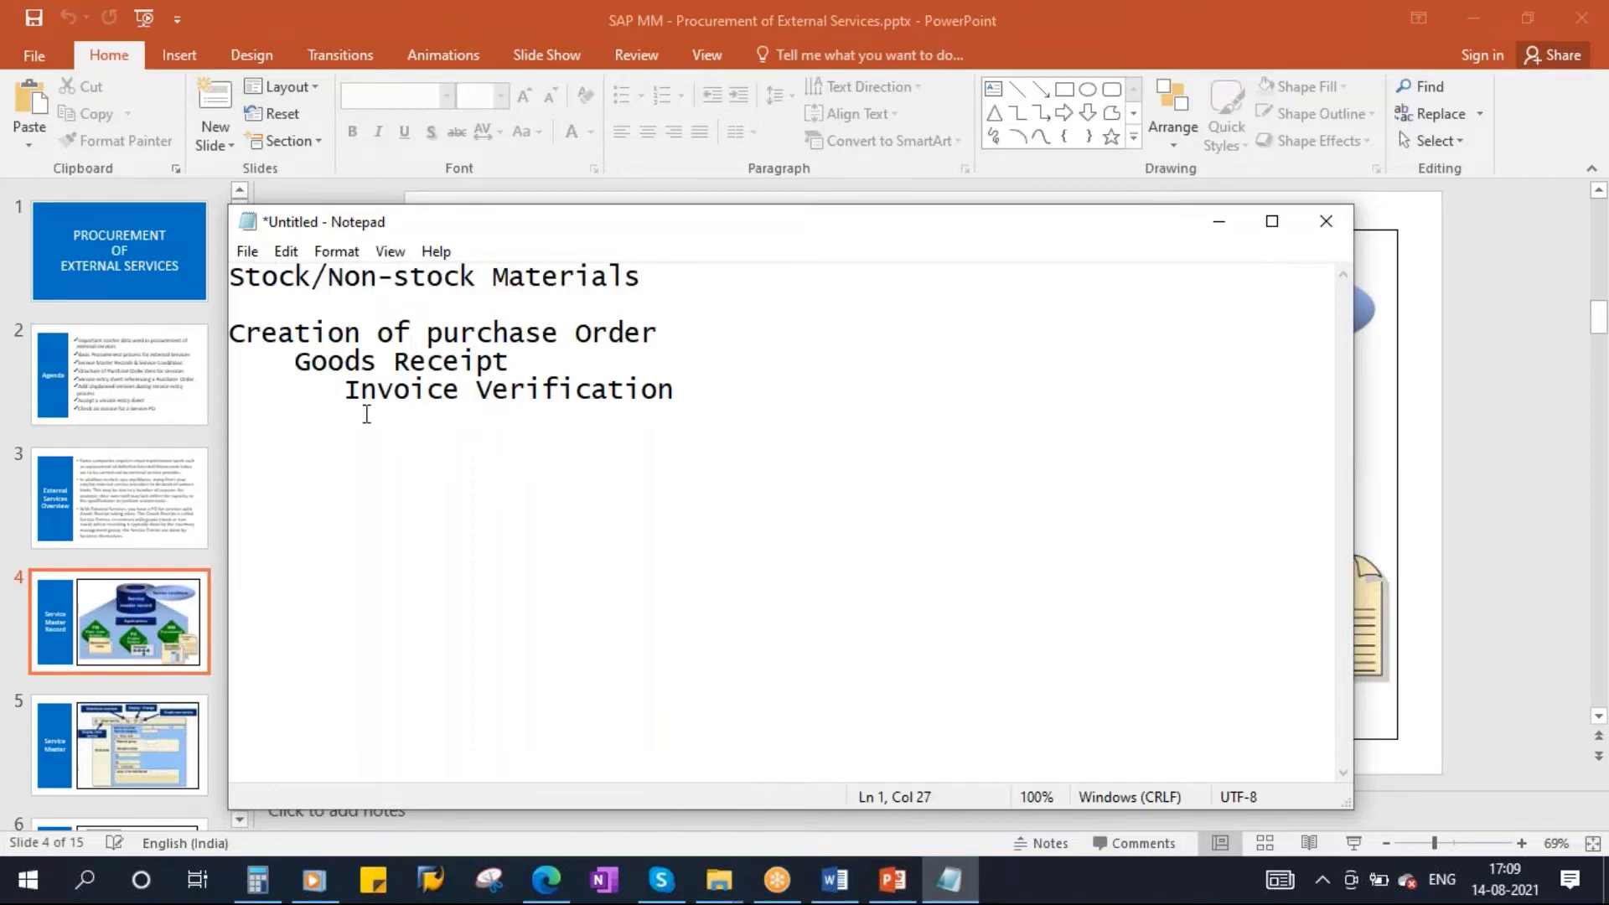
Step: Add a 'Services' heading below and paste a copy of the three steps under it
{"action": "left_click", "coordinate": [693, 391]}
{"action": "key", "text": "Return"}
{"action": "key", "text": "Return"}
{"action": "key", "text": "Return"}
{"action": "key", "text": "Return"}
{"action": "type", "text": "Services"}
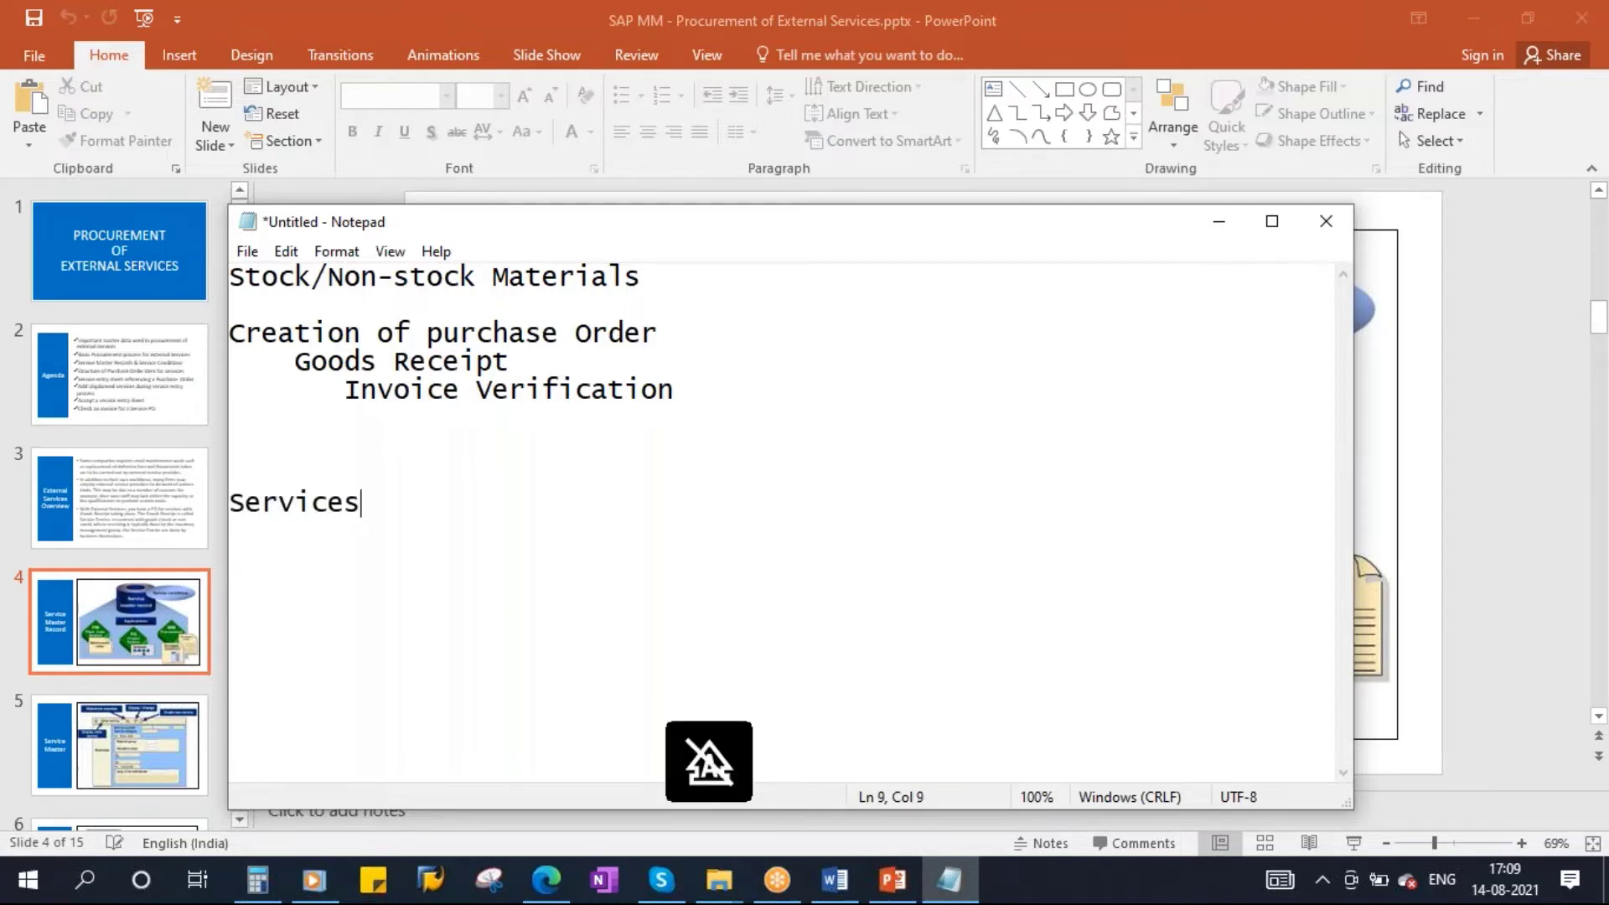
{"action": "key", "text": "Return"}
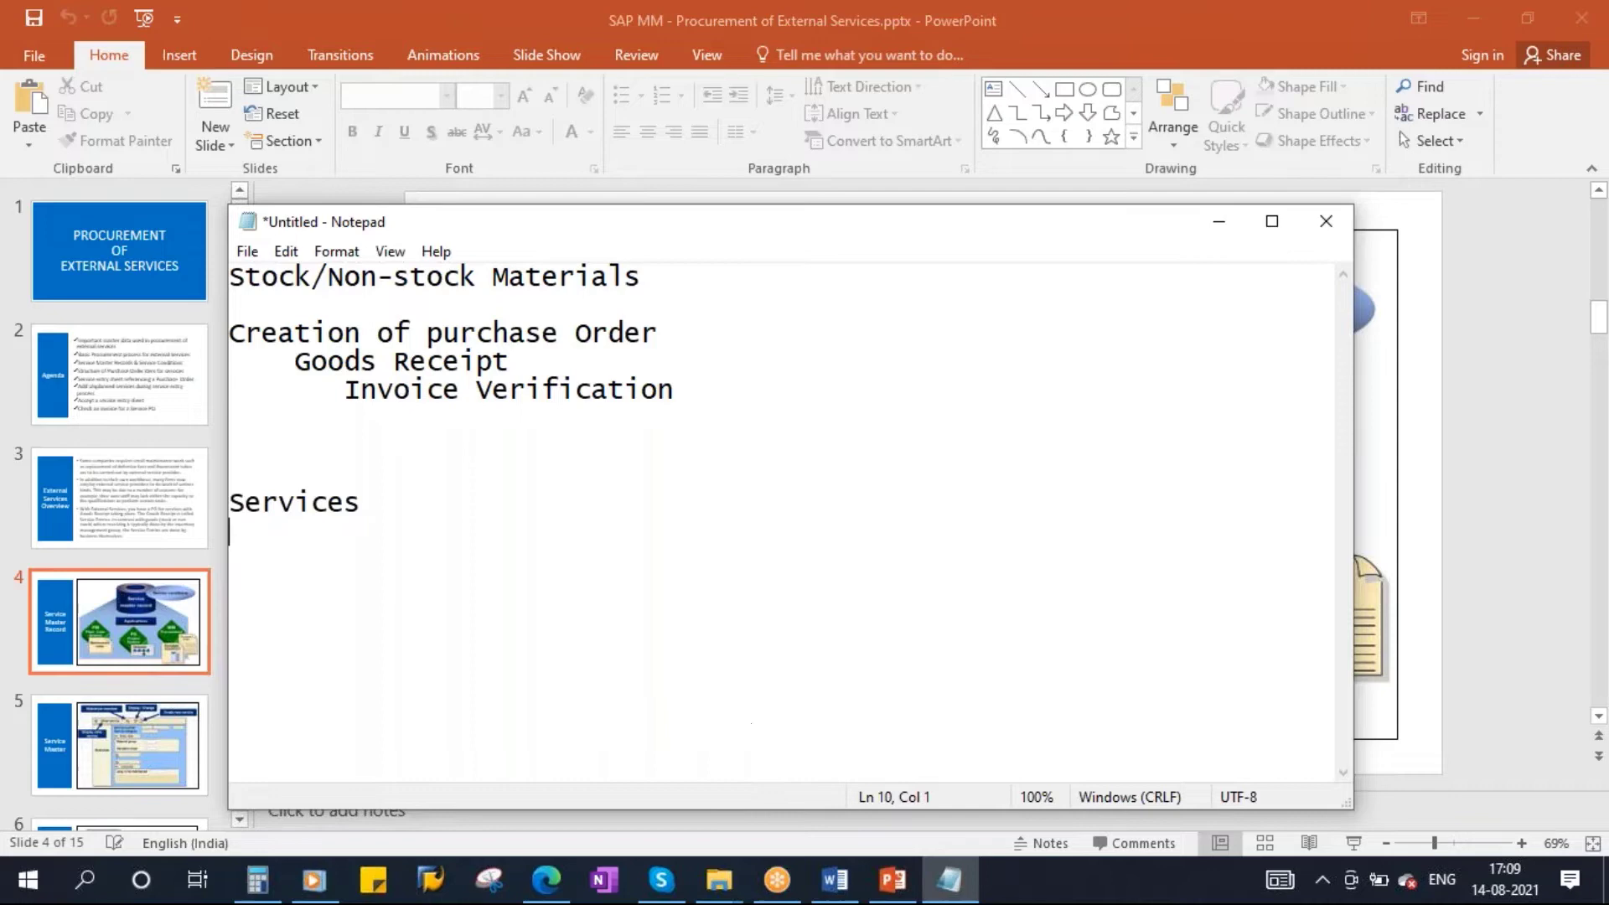
{"action": "left_click_drag", "start_coordinate": [690, 406], "coordinate": [184, 341]}
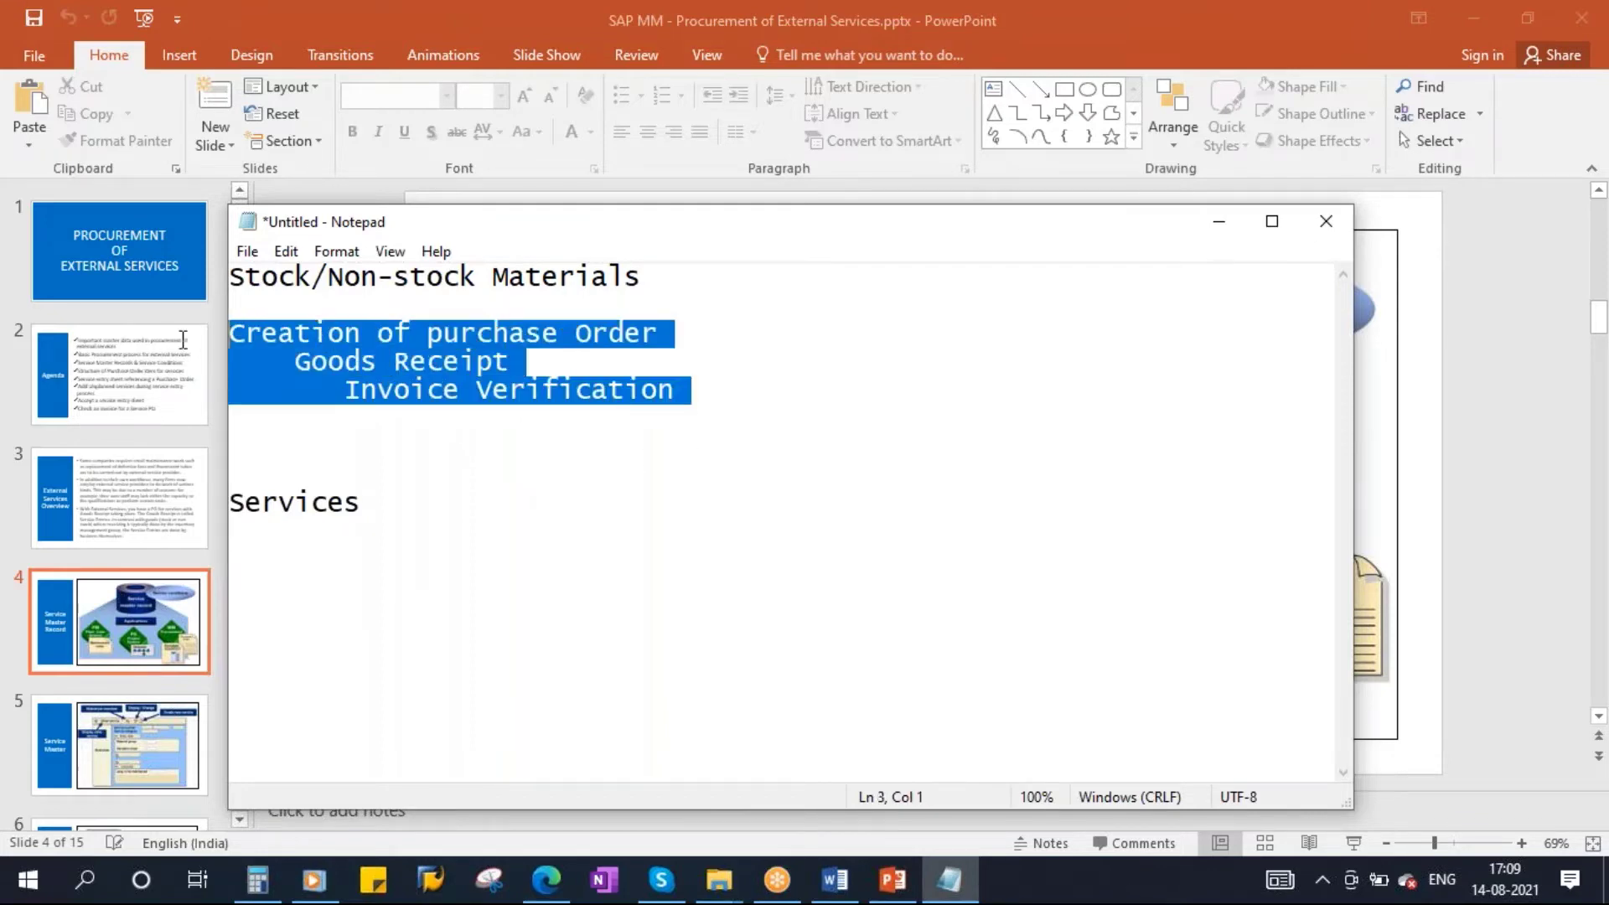
{"action": "key", "text": "ctrl+c"}
{"action": "left_click", "coordinate": [254, 552]}
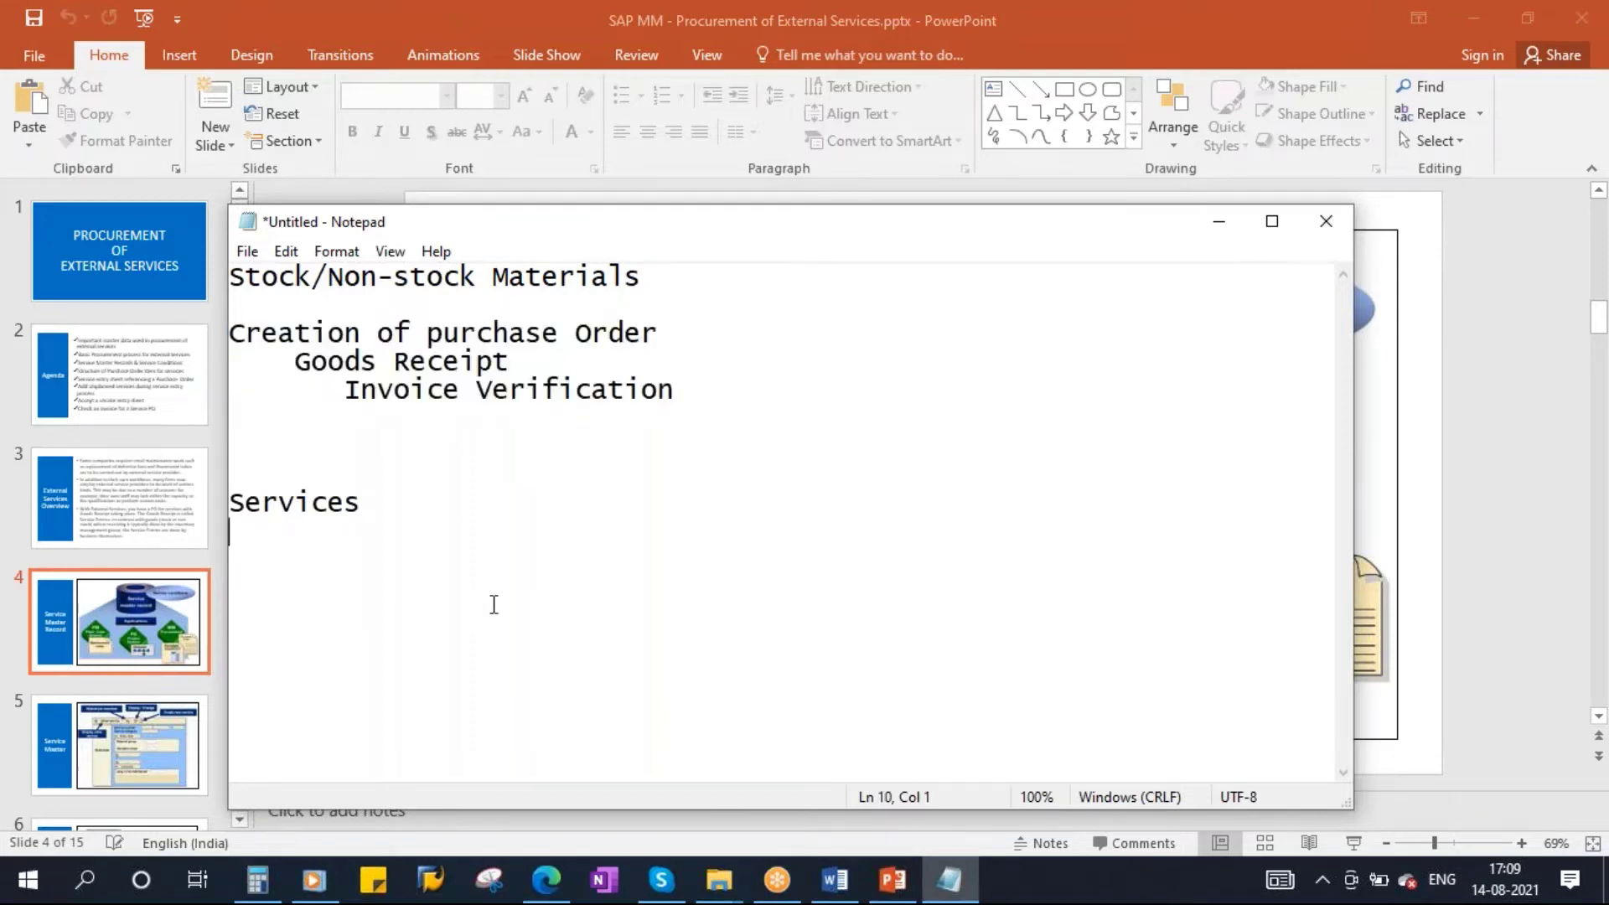
{"action": "key", "text": "ctrl+v"}
Step: Replace Goods Receipt in the services flow with 'Service Entry Sheet/Acceptance'
{"action": "left_click", "coordinate": [388, 512]}
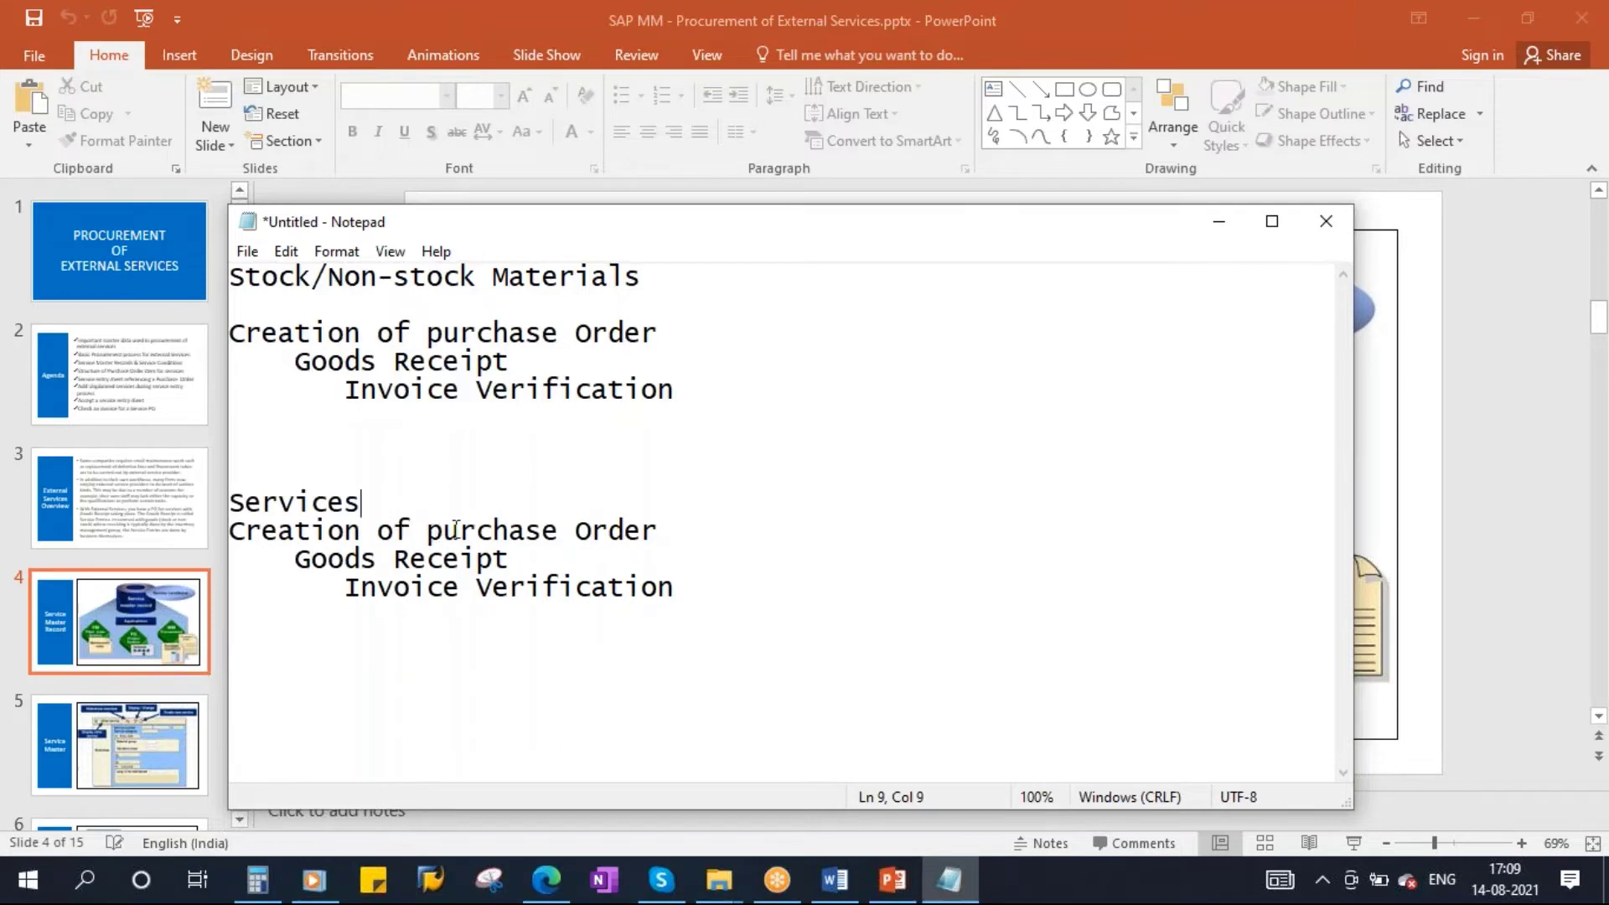
{"action": "key", "text": "Return"}
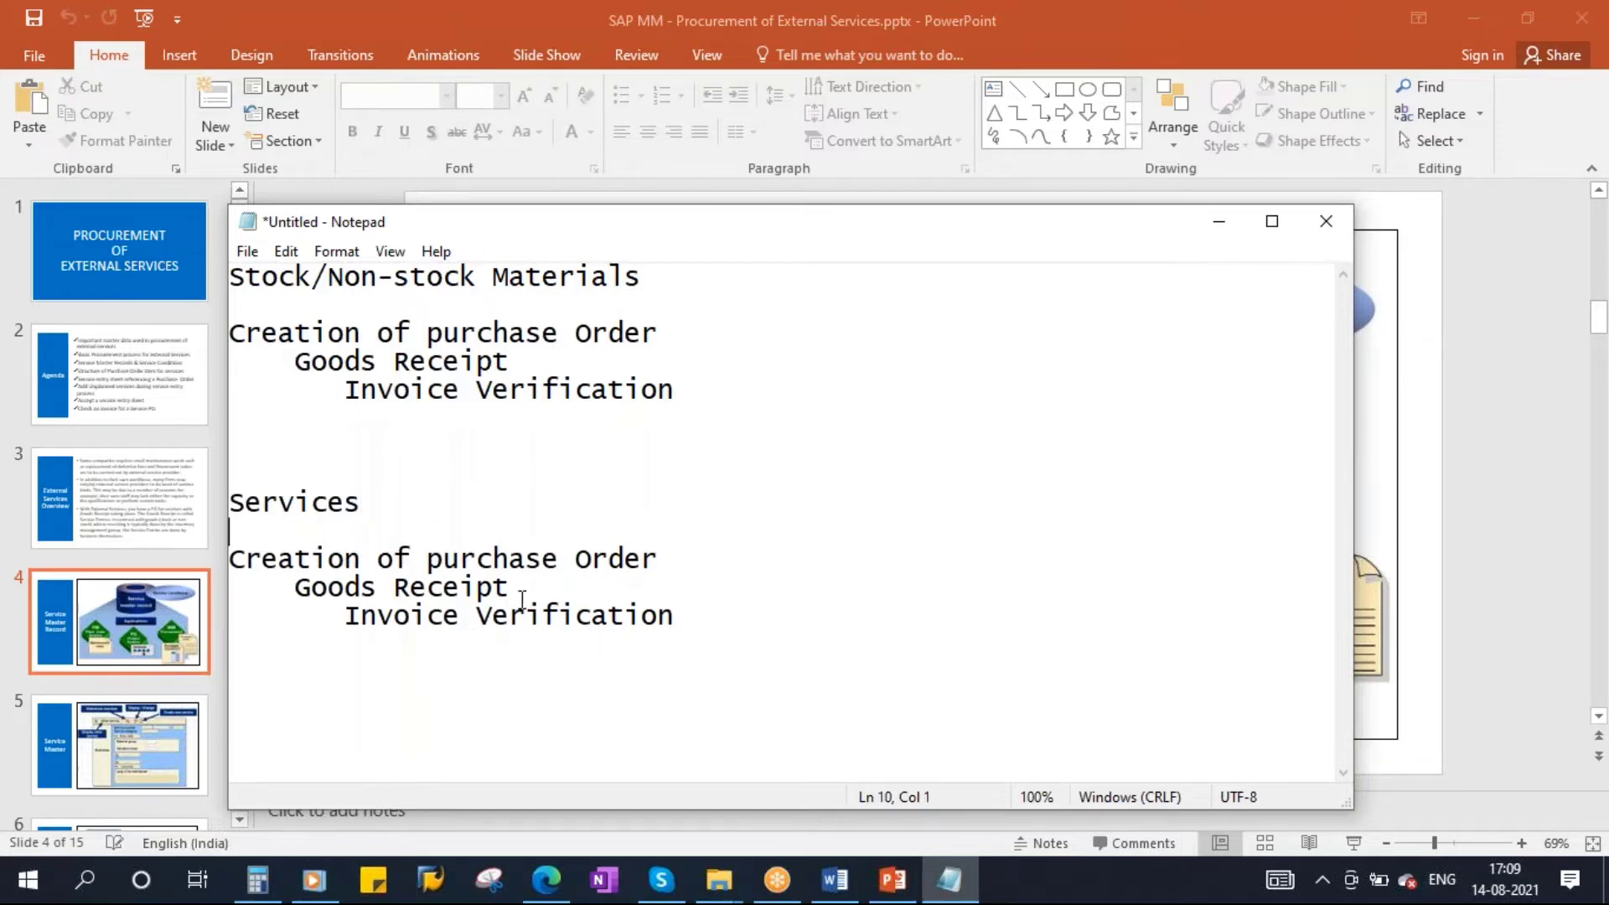
{"action": "left_click_drag", "start_coordinate": [526, 592], "coordinate": [295, 591]}
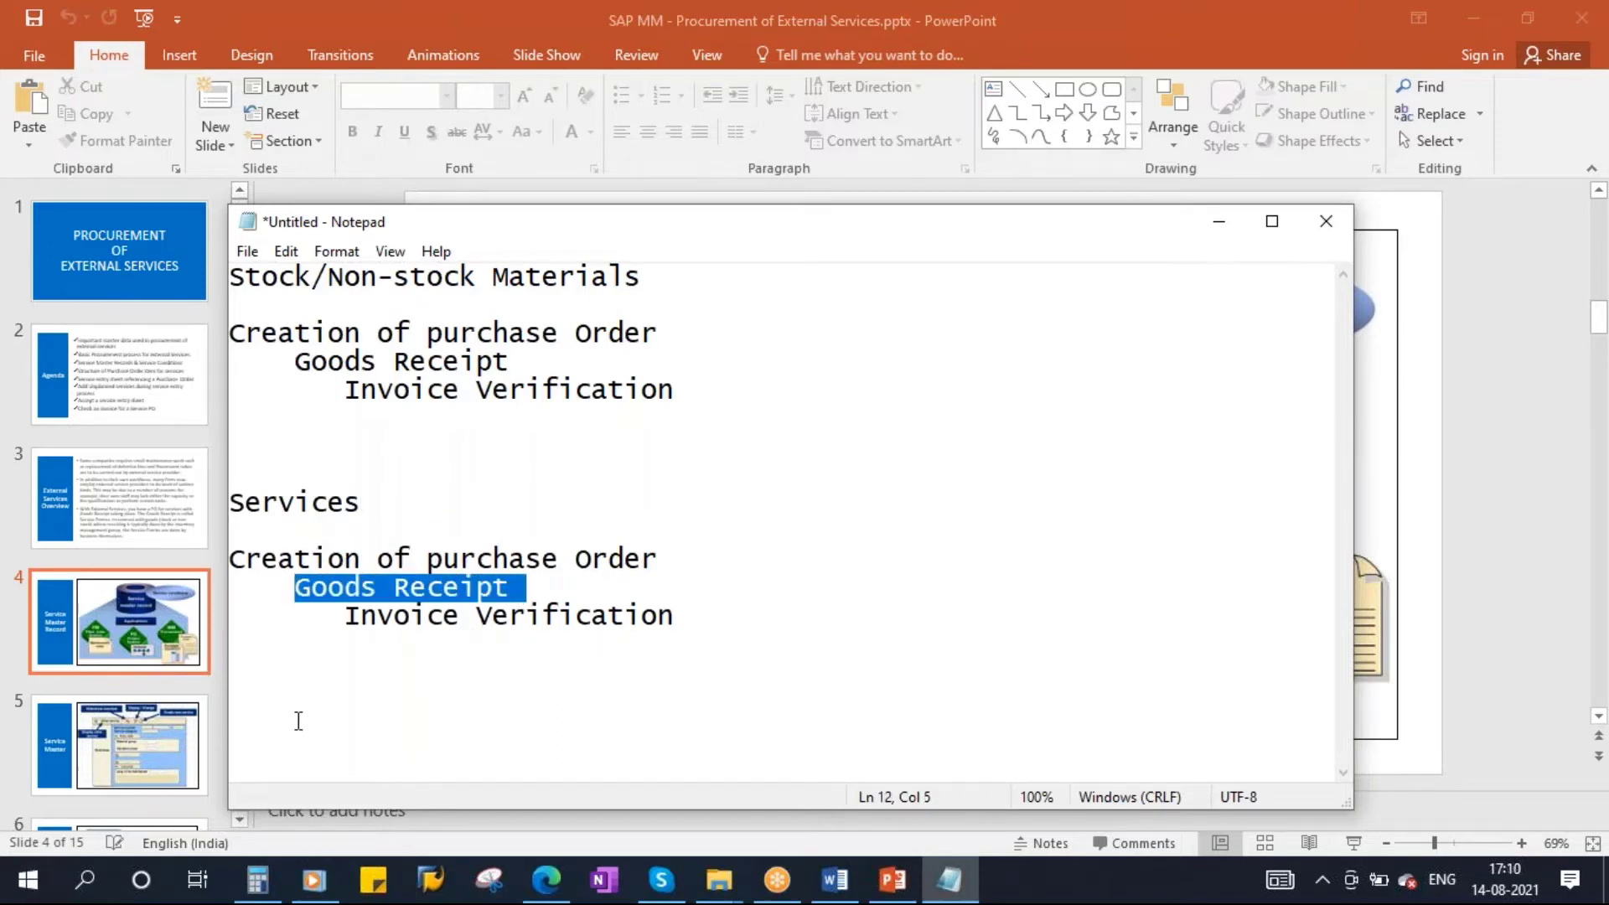
{"action": "key", "text": "Delete"}
{"action": "type", "text": "S"}
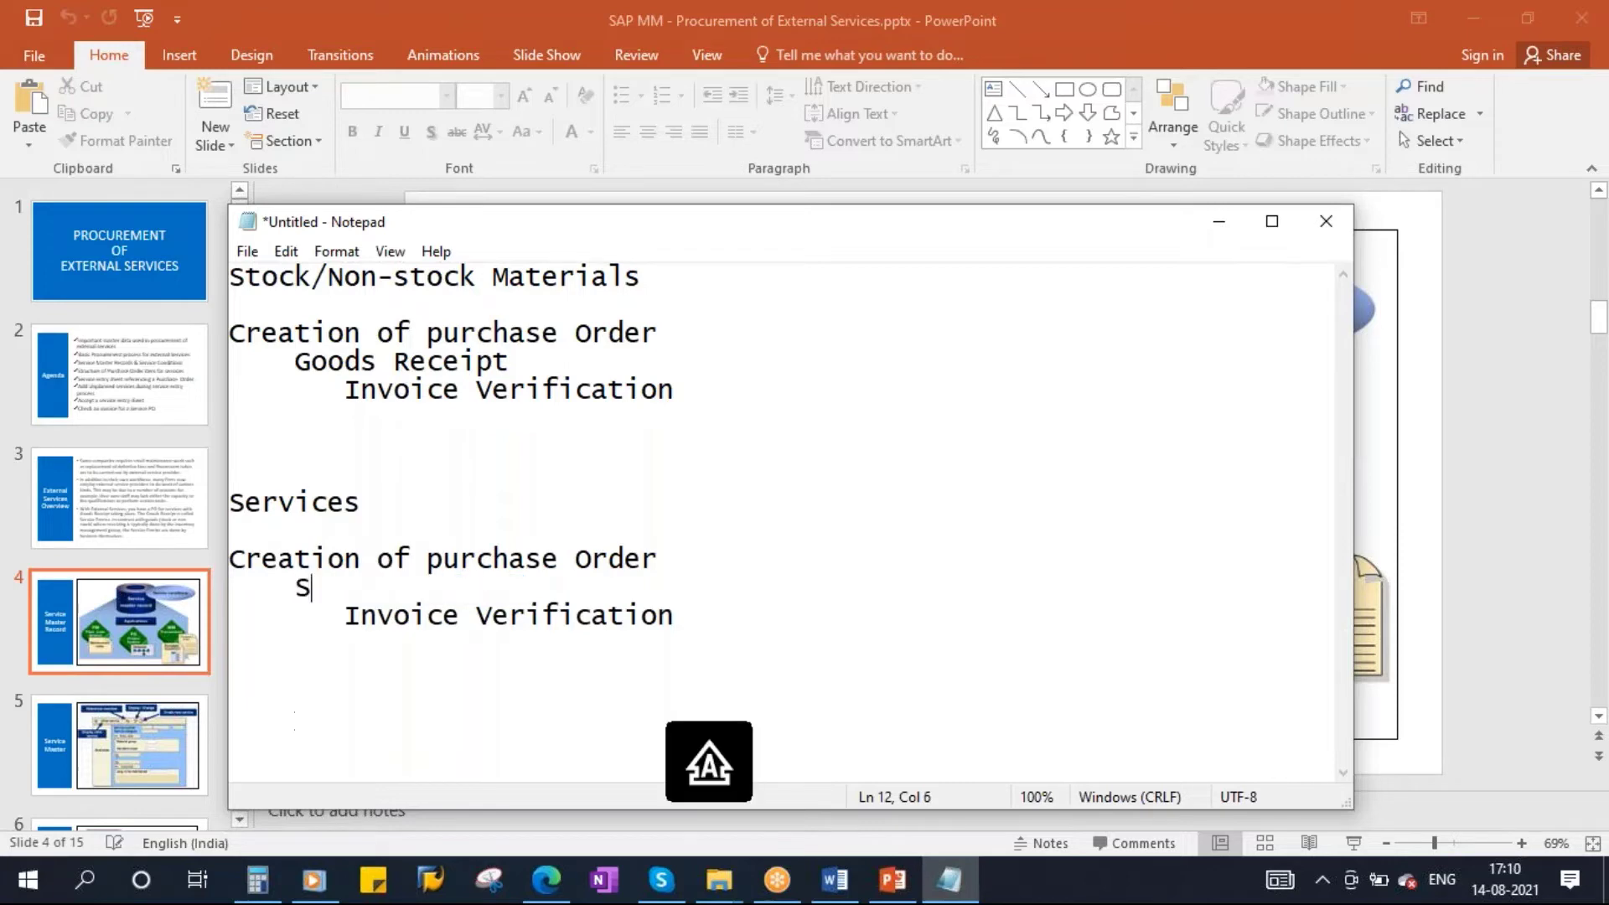
{"action": "type", "text": "ervice "}
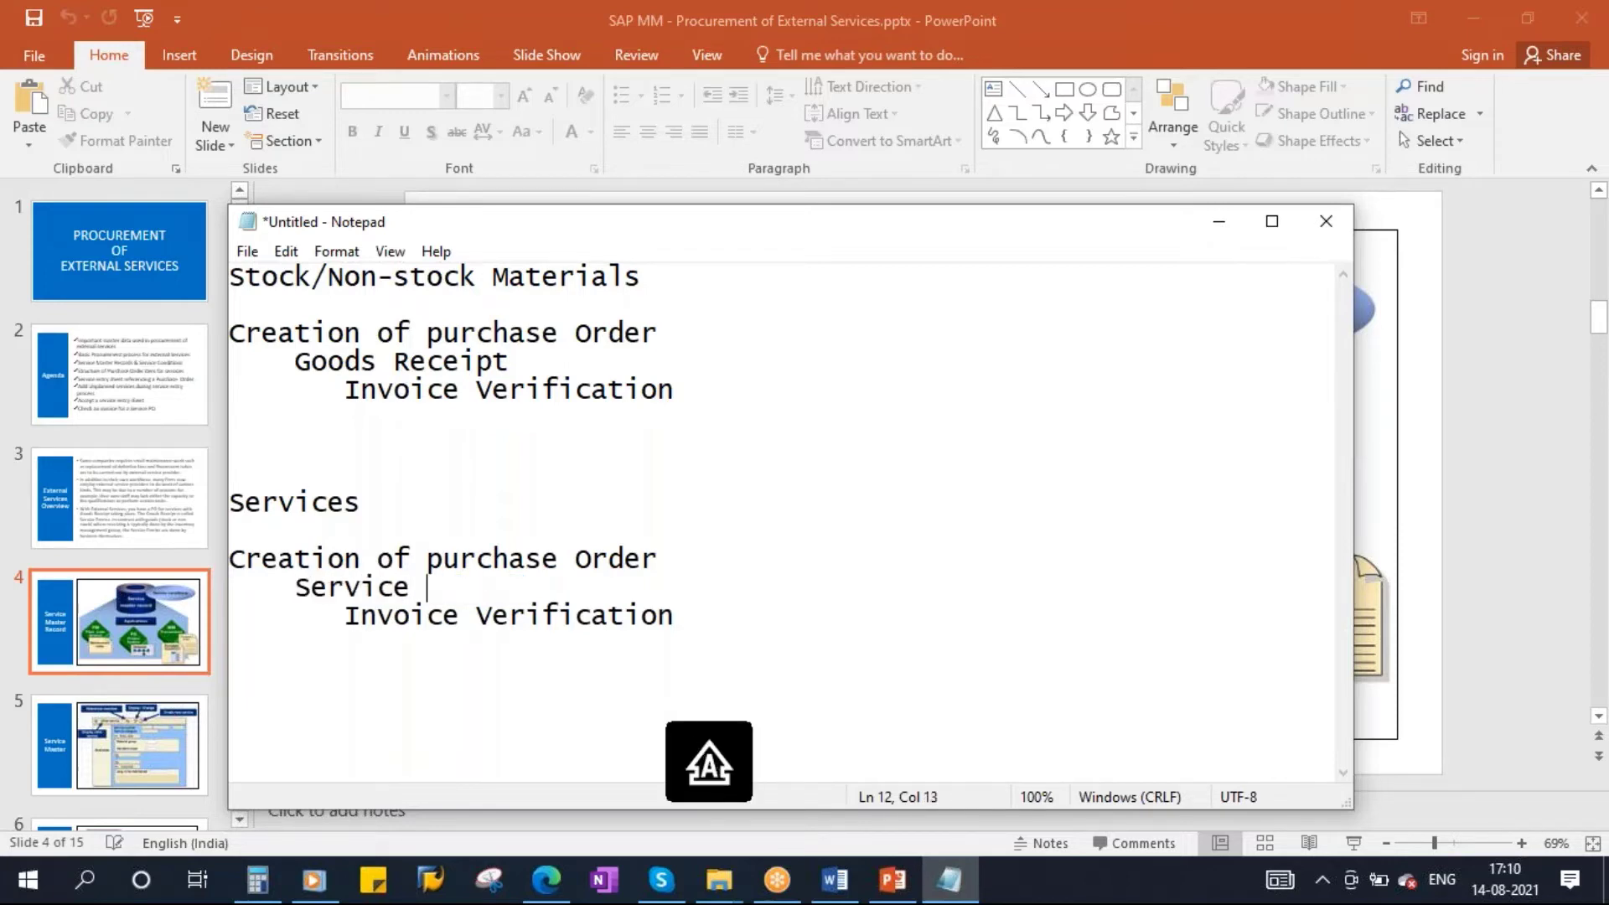
{"action": "type", "text": "Entry Sheet/"}
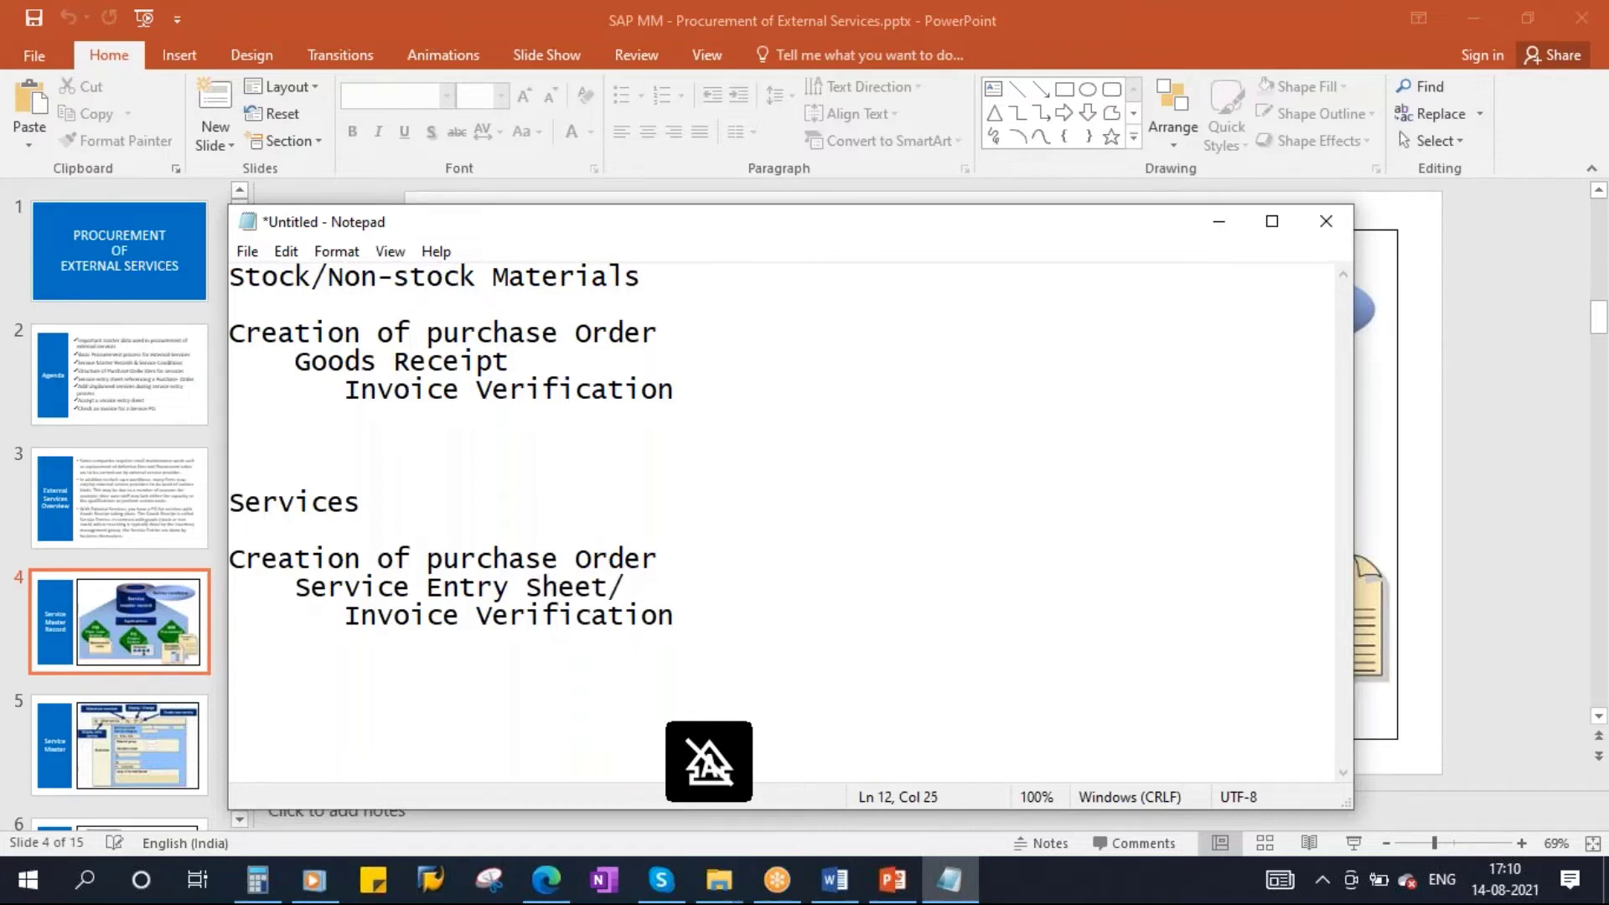
{"action": "type", "text": "Acceptnace"}
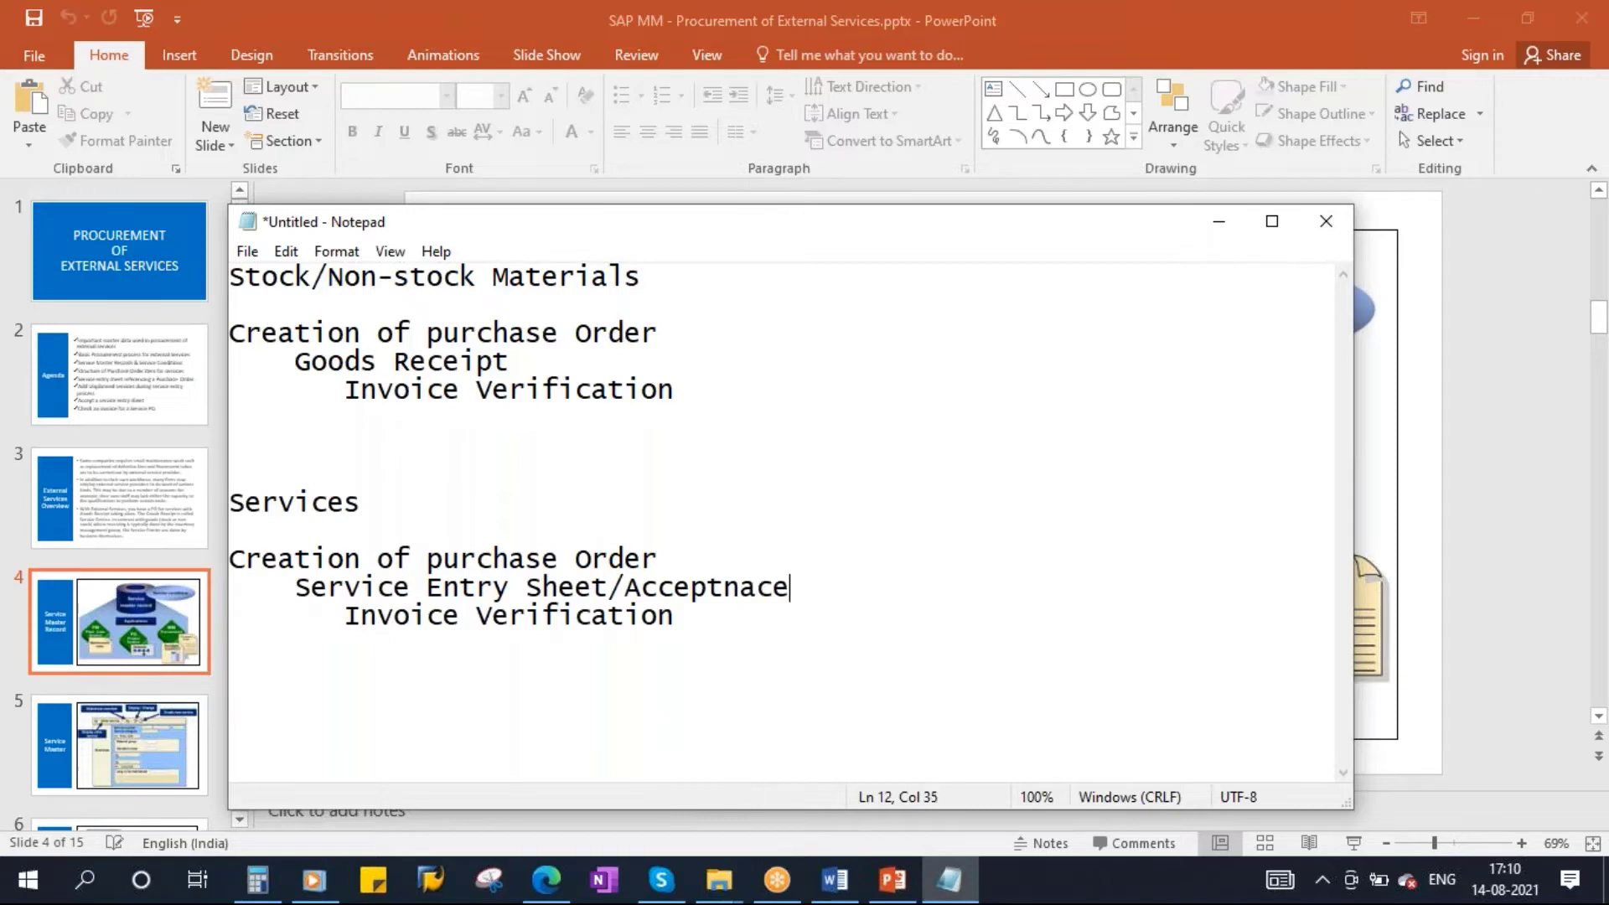
{"action": "key", "text": "BackSpace"}
{"action": "key", "text": "BackSpace"}
{"action": "key", "text": "BackSpace"}
{"action": "key", "text": "BackSpace"}
{"action": "type", "text": "ance"}
Step: Change 'purchase Order' in the services flow to 'Service Purchase Order'
{"action": "left_click", "coordinate": [427, 560]}
{"action": "key", "text": "Delete"}
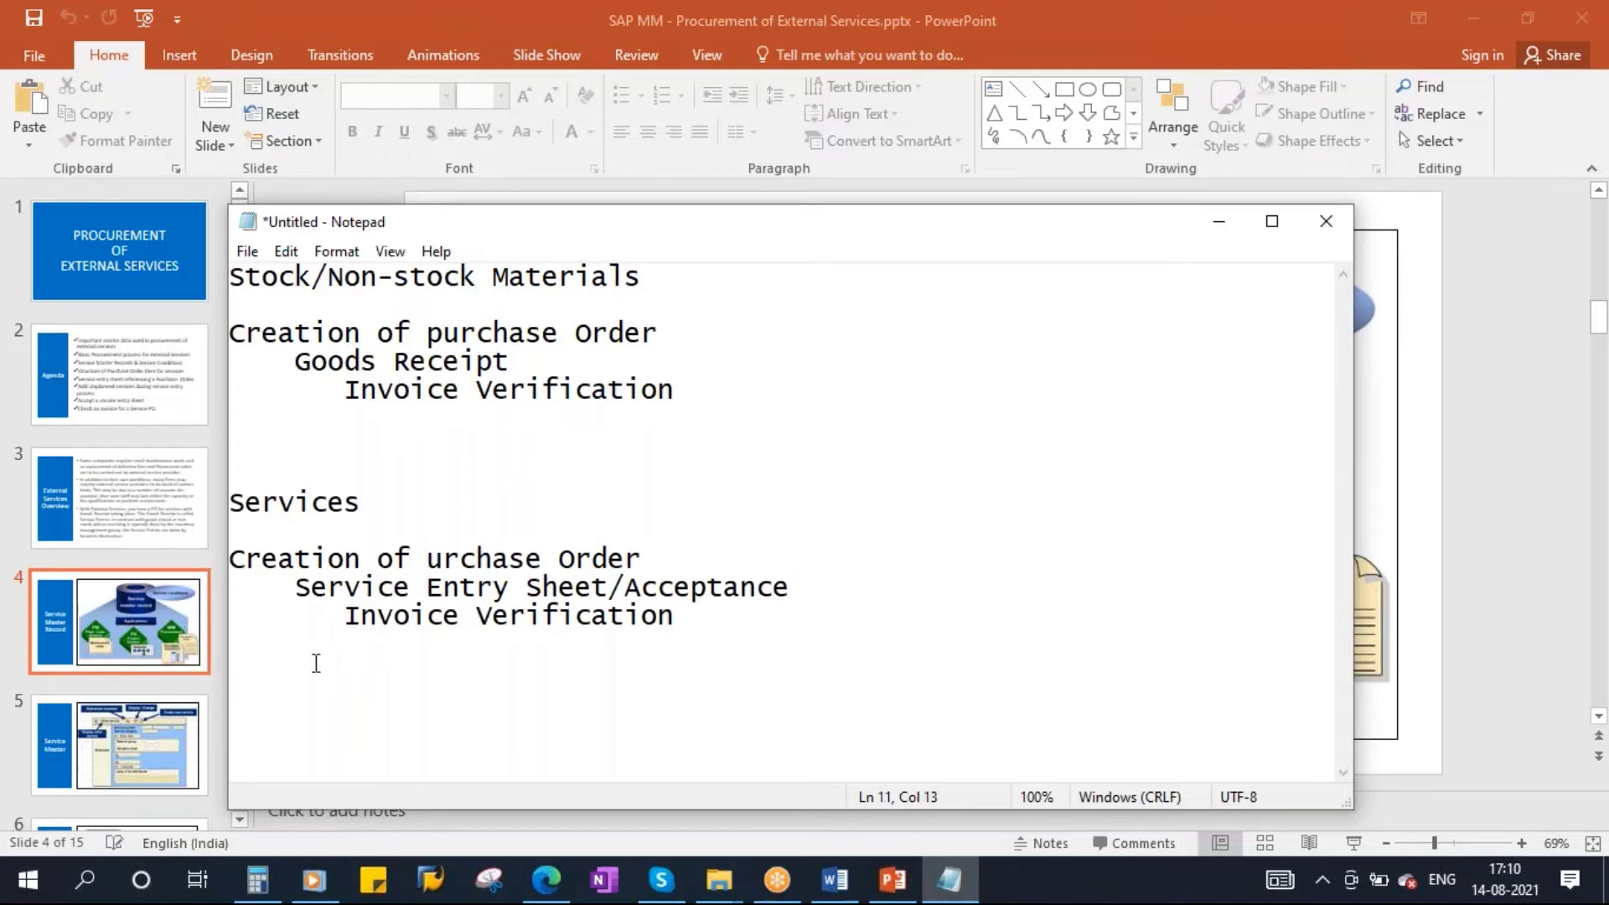
{"action": "key", "text": "Caps_Lock"}
{"action": "type", "text": "P"}
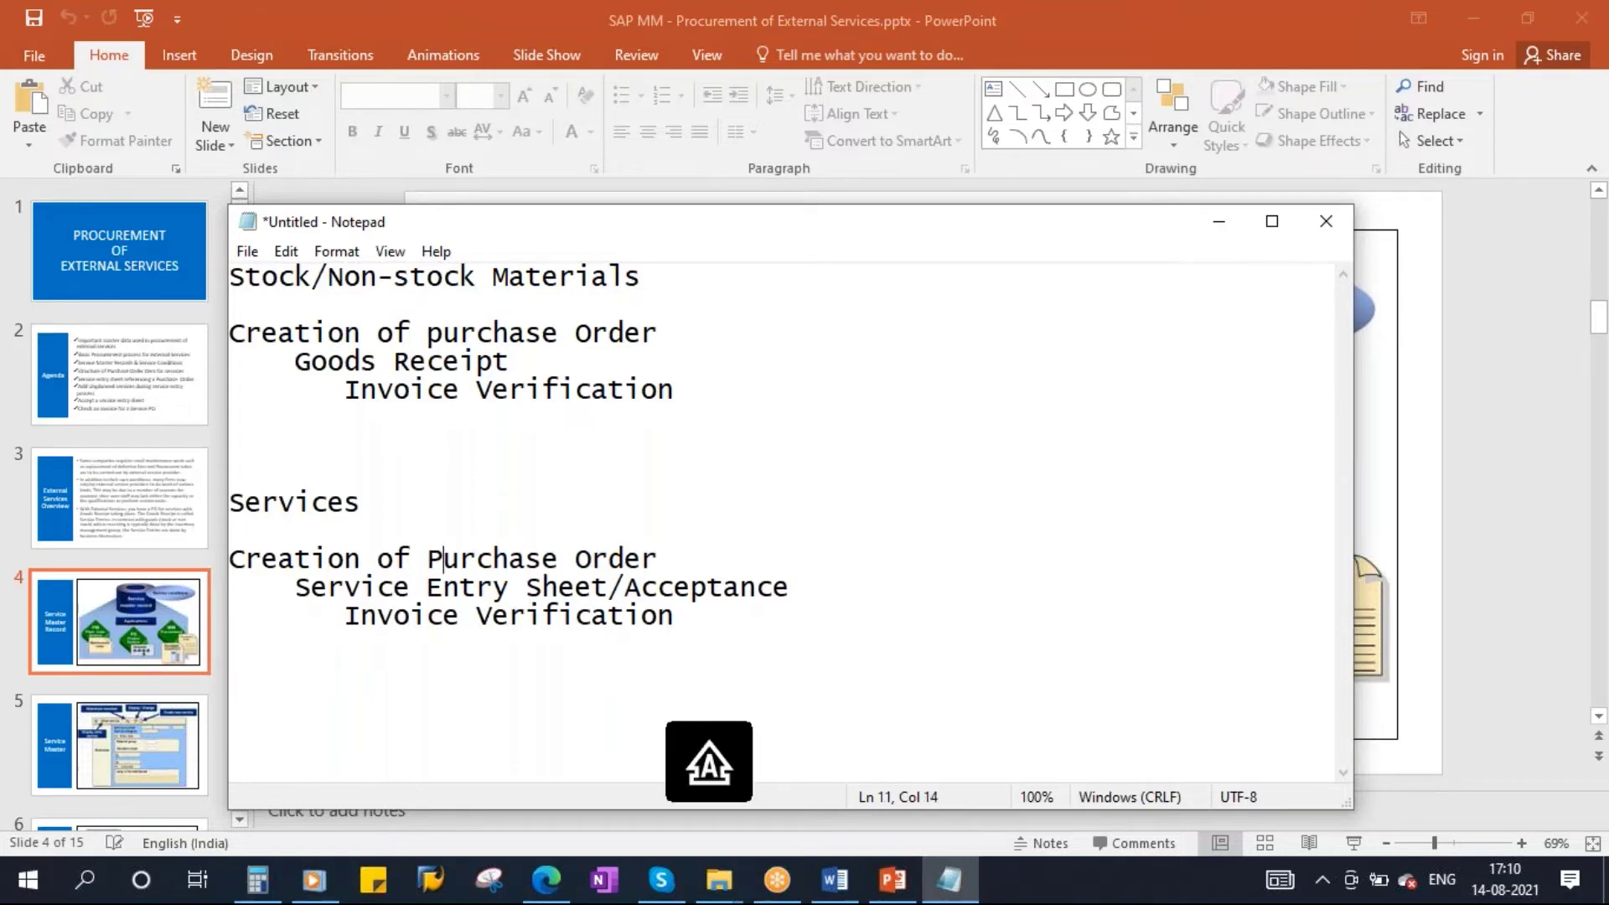
{"action": "left_click", "coordinate": [427, 559]}
{"action": "key", "text": "Caps_Lock"}
{"action": "key", "text": "Caps_Lock"}
{"action": "type", "text": "S"}
{"action": "key", "text": "Caps_Lock"}
{"action": "type", "text": "ervcie"}
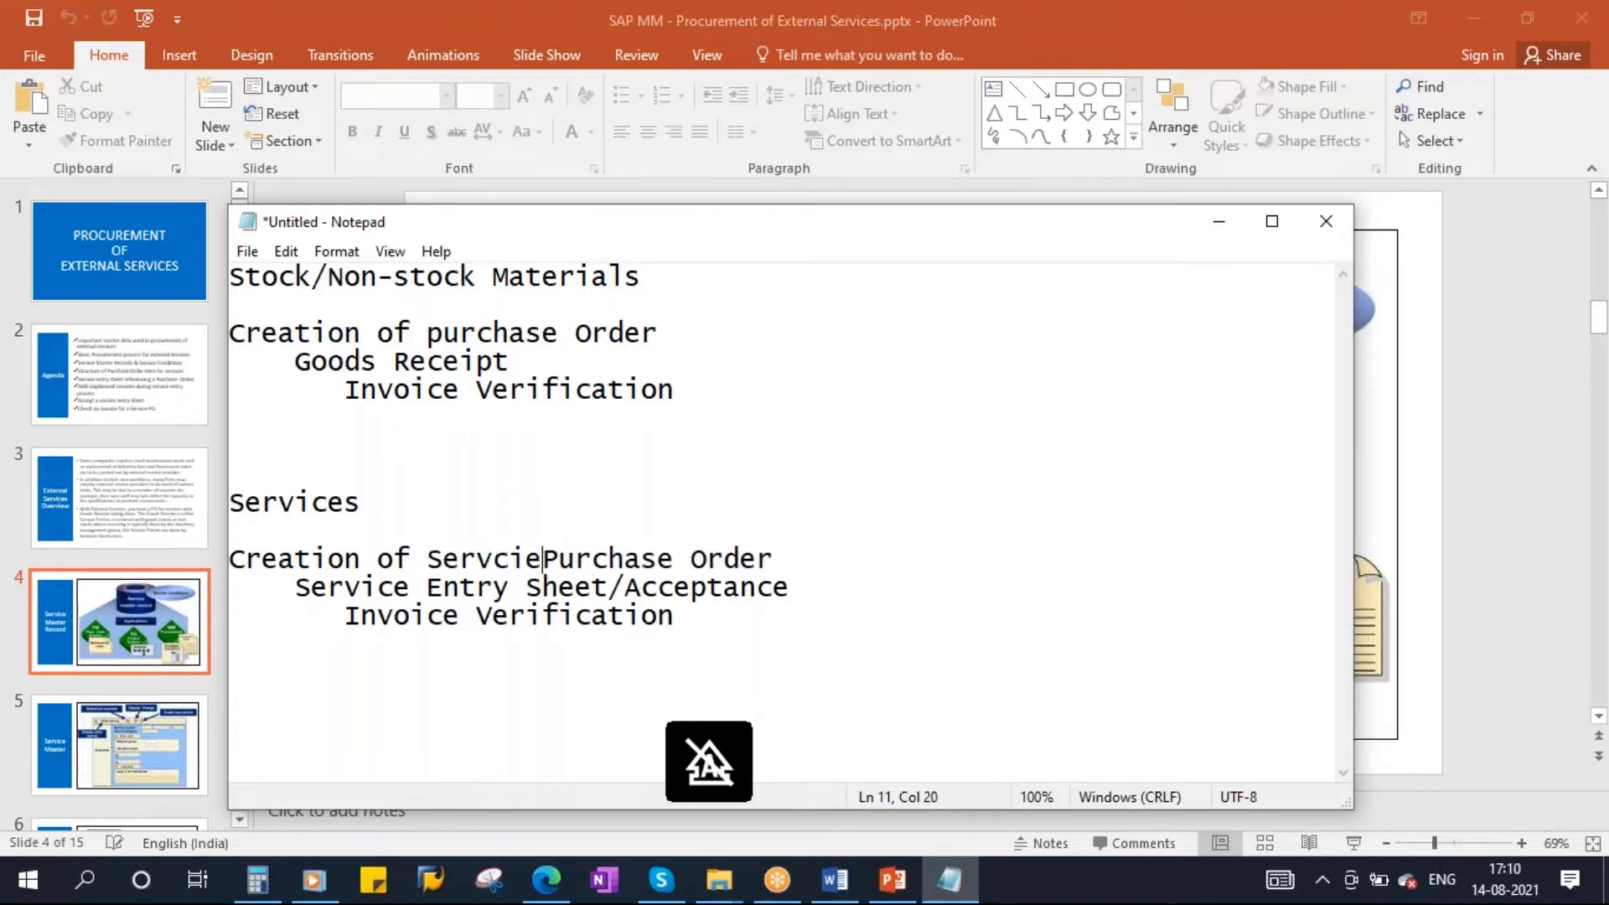
{"action": "key", "text": "BackSpace"}
{"action": "key", "text": "BackSpace"}
{"action": "key", "text": "BackSpace"}
Step: Finish the word Service and append '- MIGO' to the Goods Receipt line
{"action": "type", "text": "ice"}
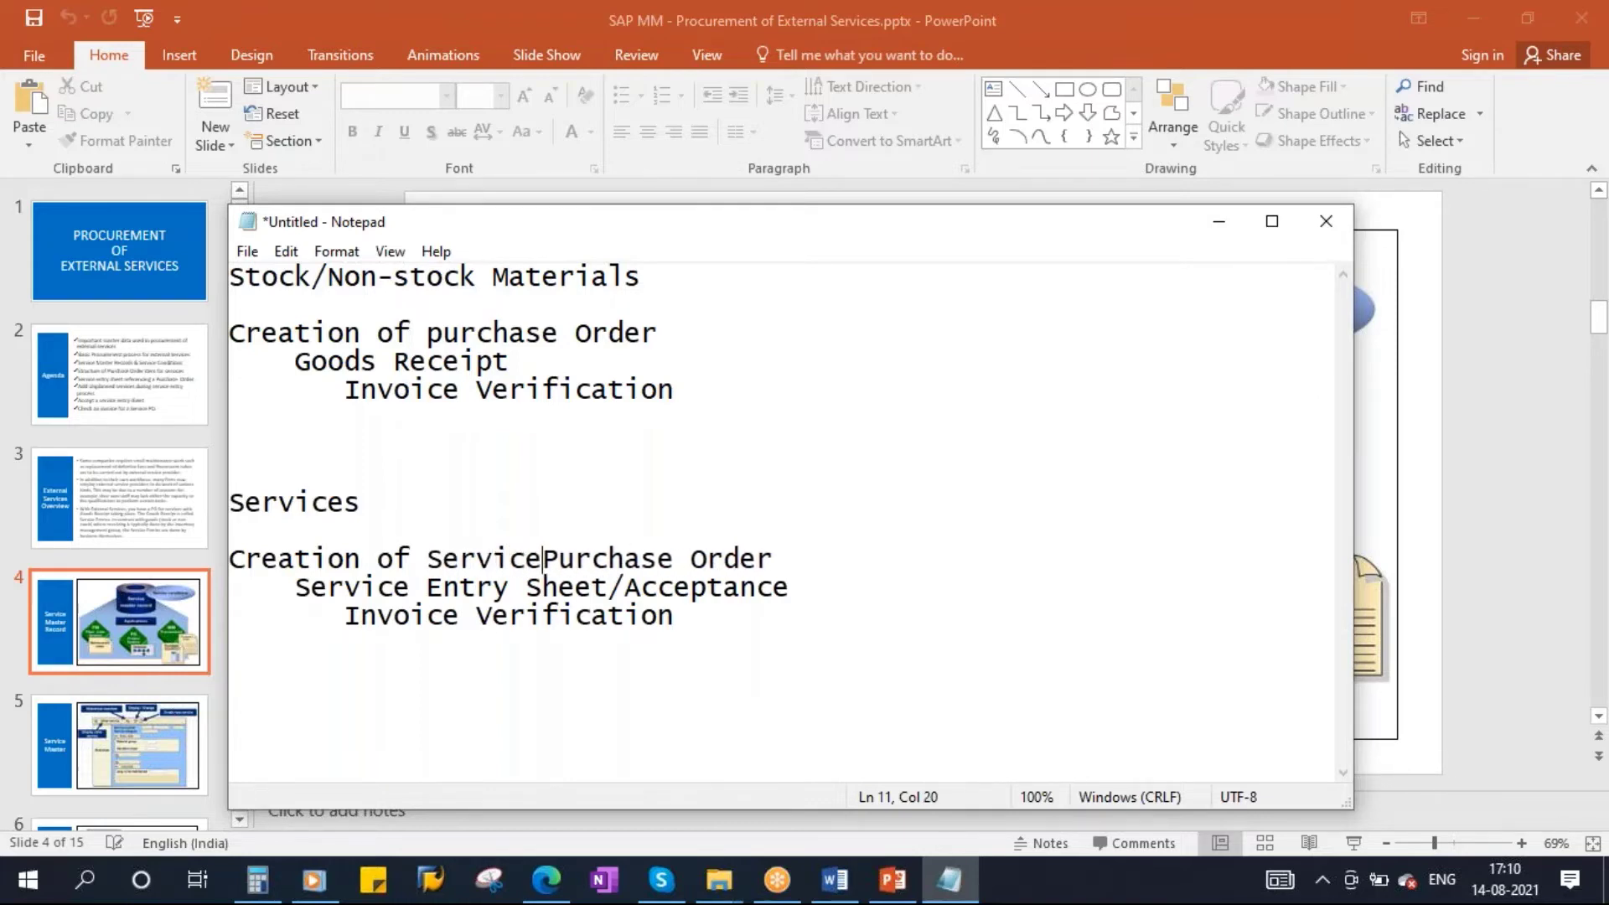
{"action": "left_click", "coordinate": [296, 591]}
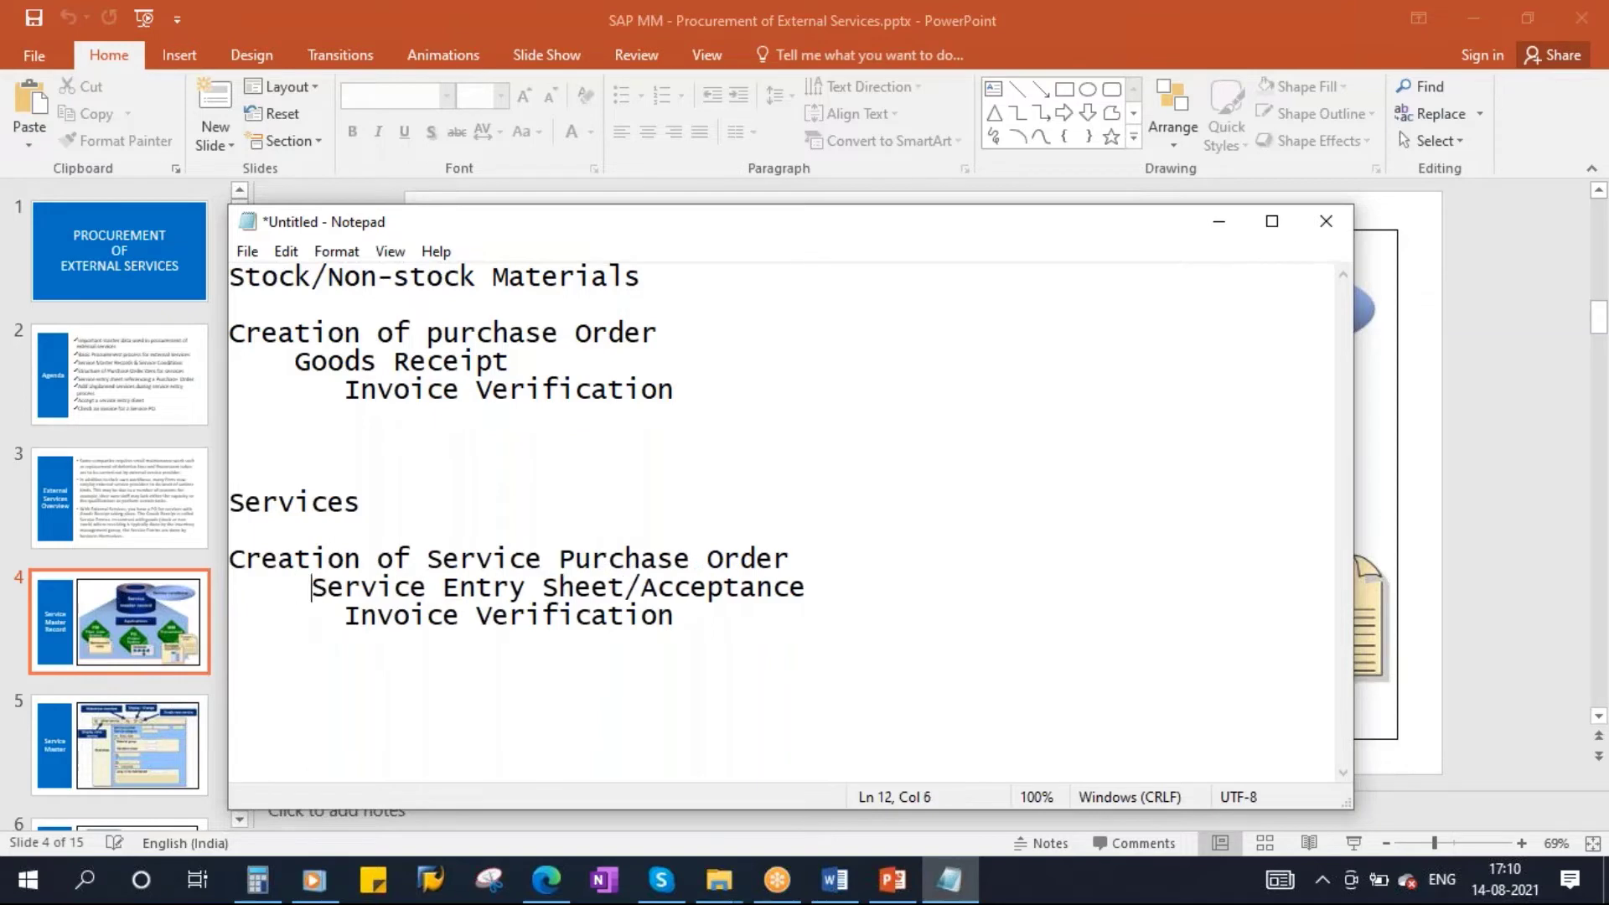
{"action": "left_click", "coordinate": [345, 617]}
{"action": "left_click_drag", "start_coordinate": [829, 587], "coordinate": [345, 588]}
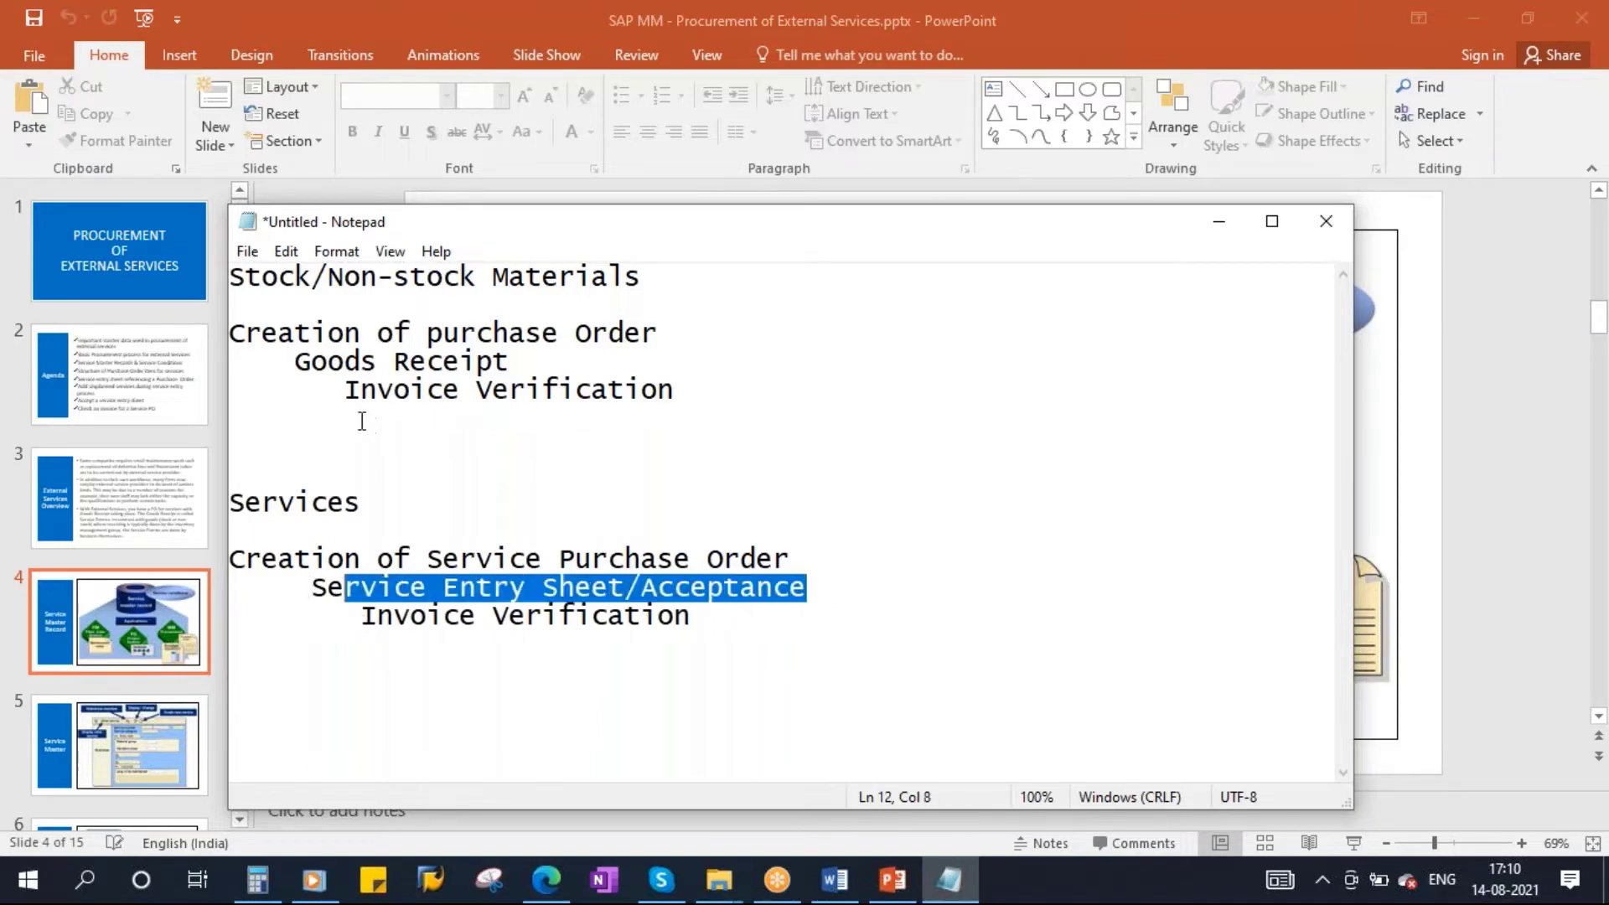
{"action": "left_click_drag", "start_coordinate": [297, 361], "coordinate": [539, 361]}
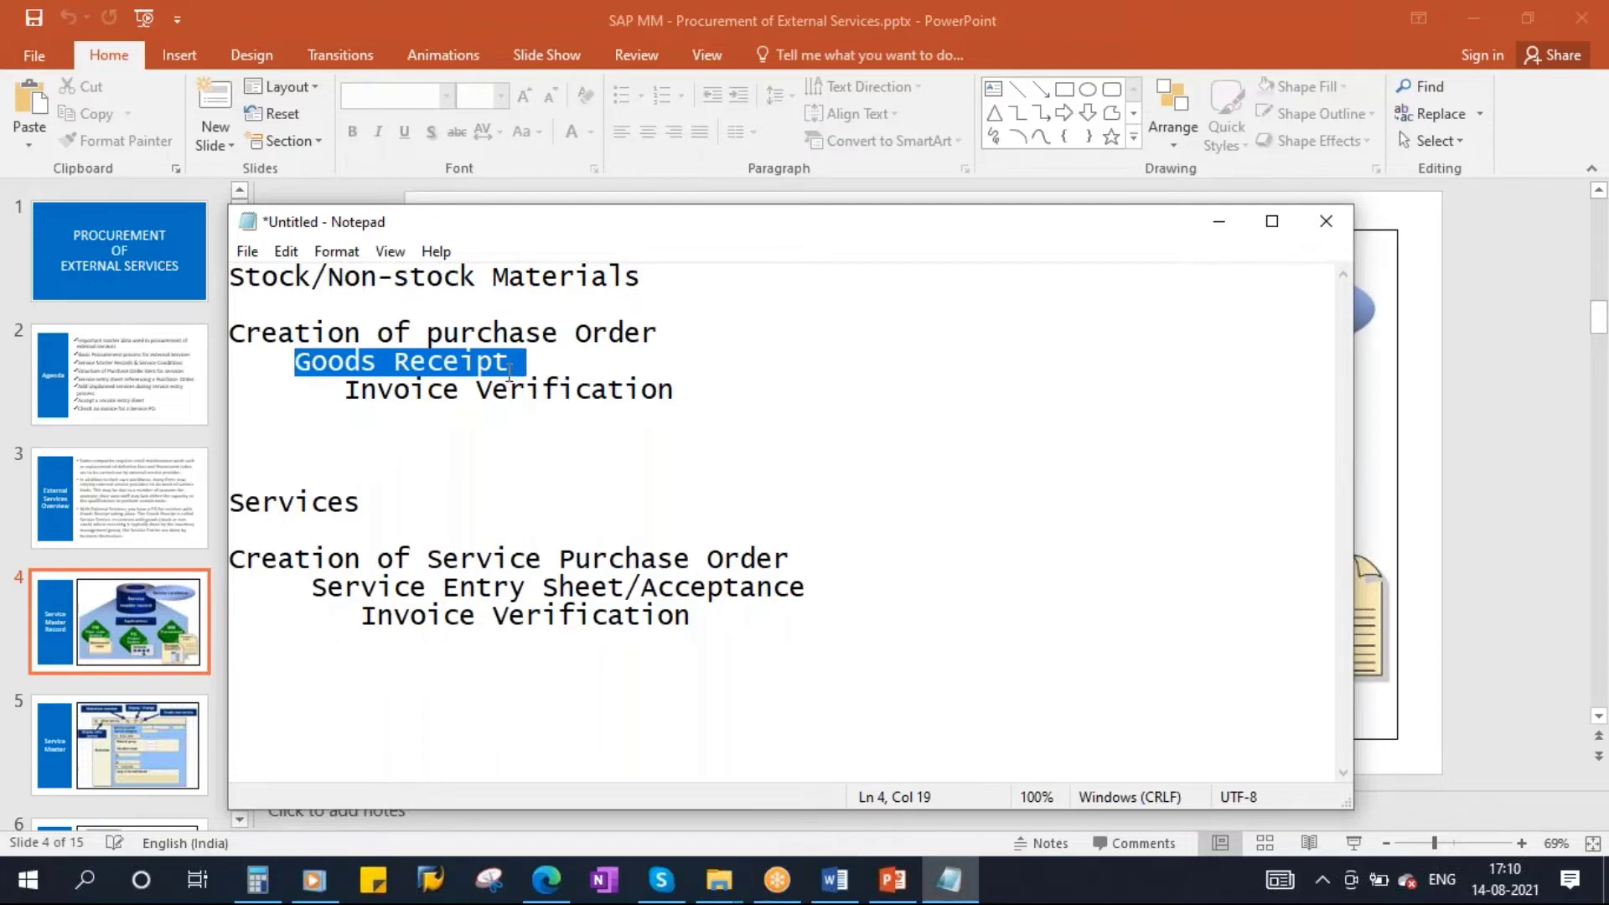
{"action": "key", "text": "Right"}
{"action": "type", "text": "- "}
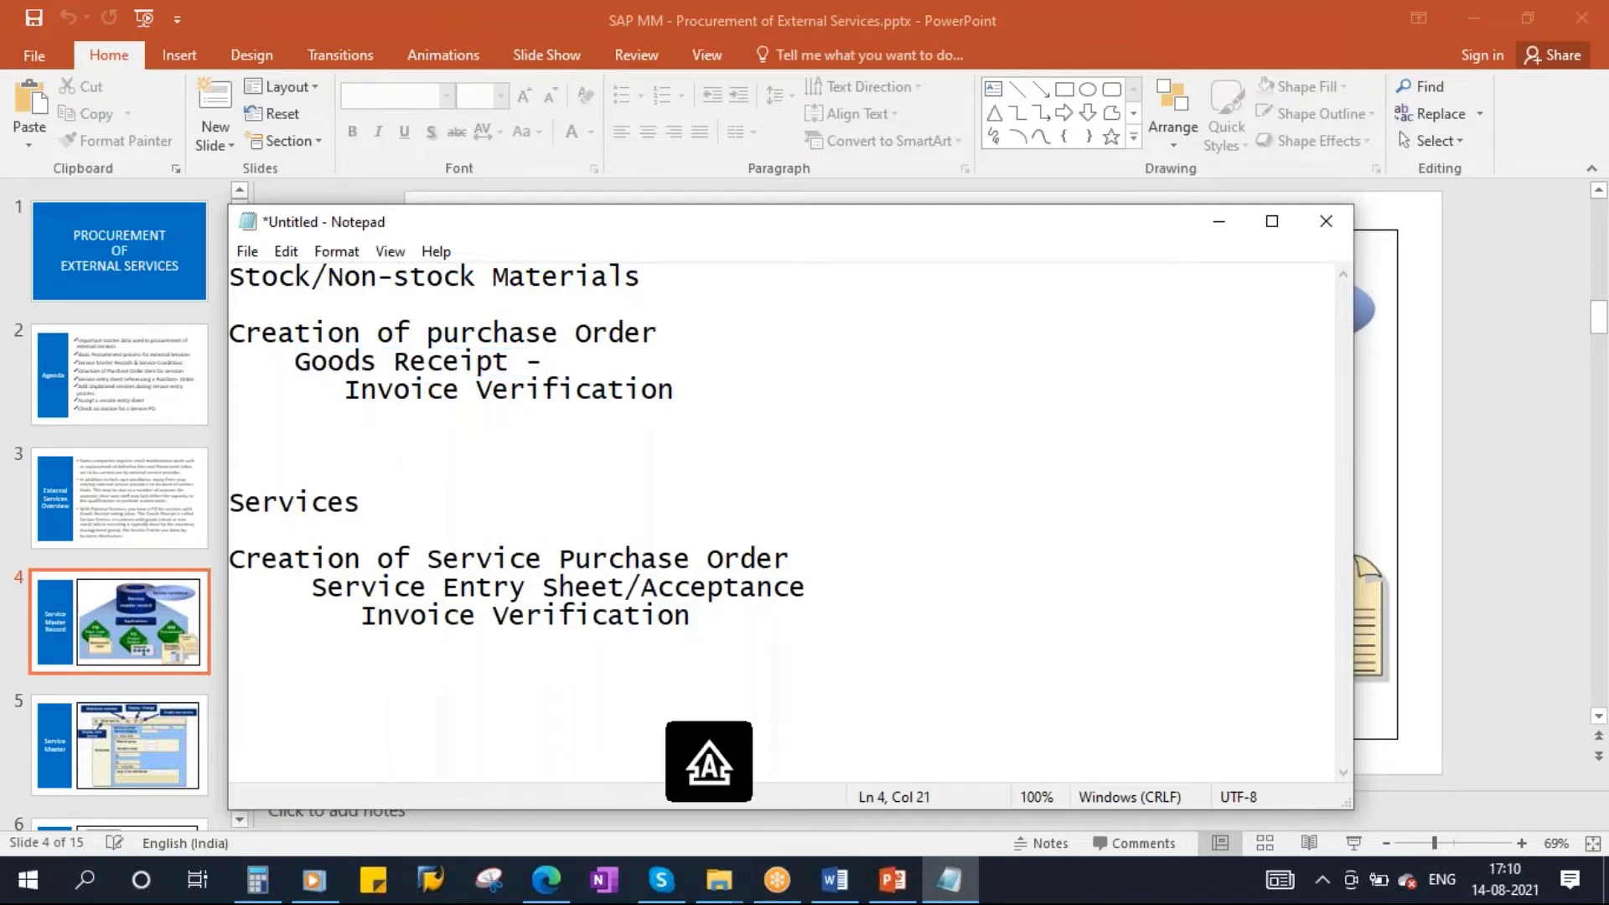
{"action": "type", "text": "MIGO"}
Step: Append '- ML81N' to the Service Entry Sheet/Acceptance line and minimize Notepad
{"action": "left_click", "coordinate": [838, 584]}
{"action": "type", "text": "-"}
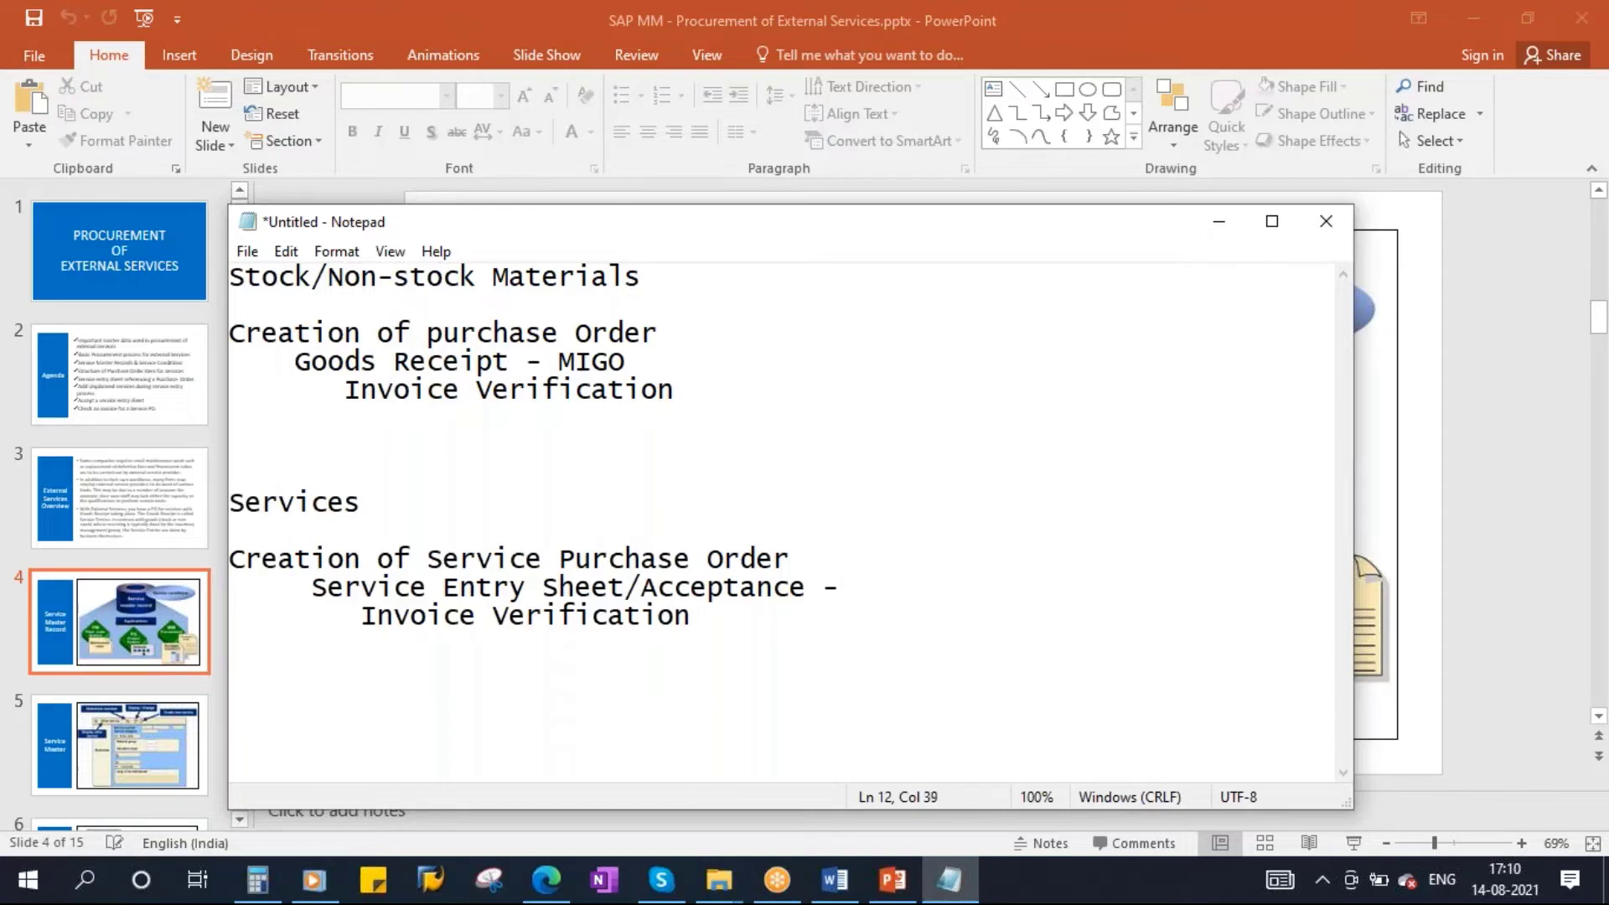
{"action": "key", "text": "Caps_Lock"}
{"action": "type", "text": "ML"}
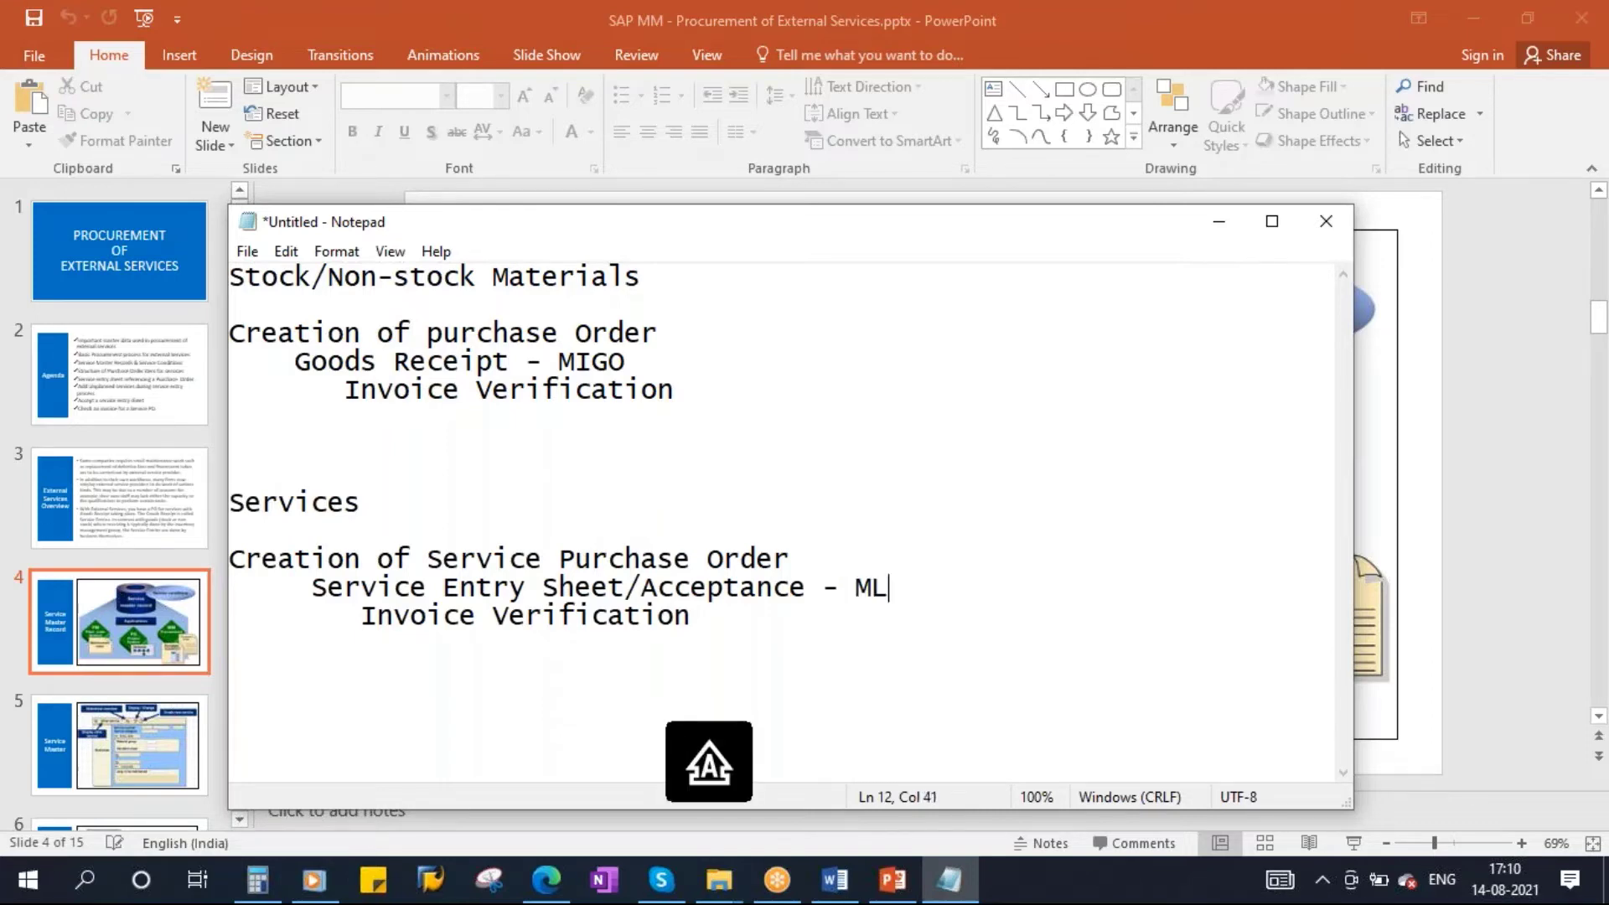
{"action": "type", "text": "81N"}
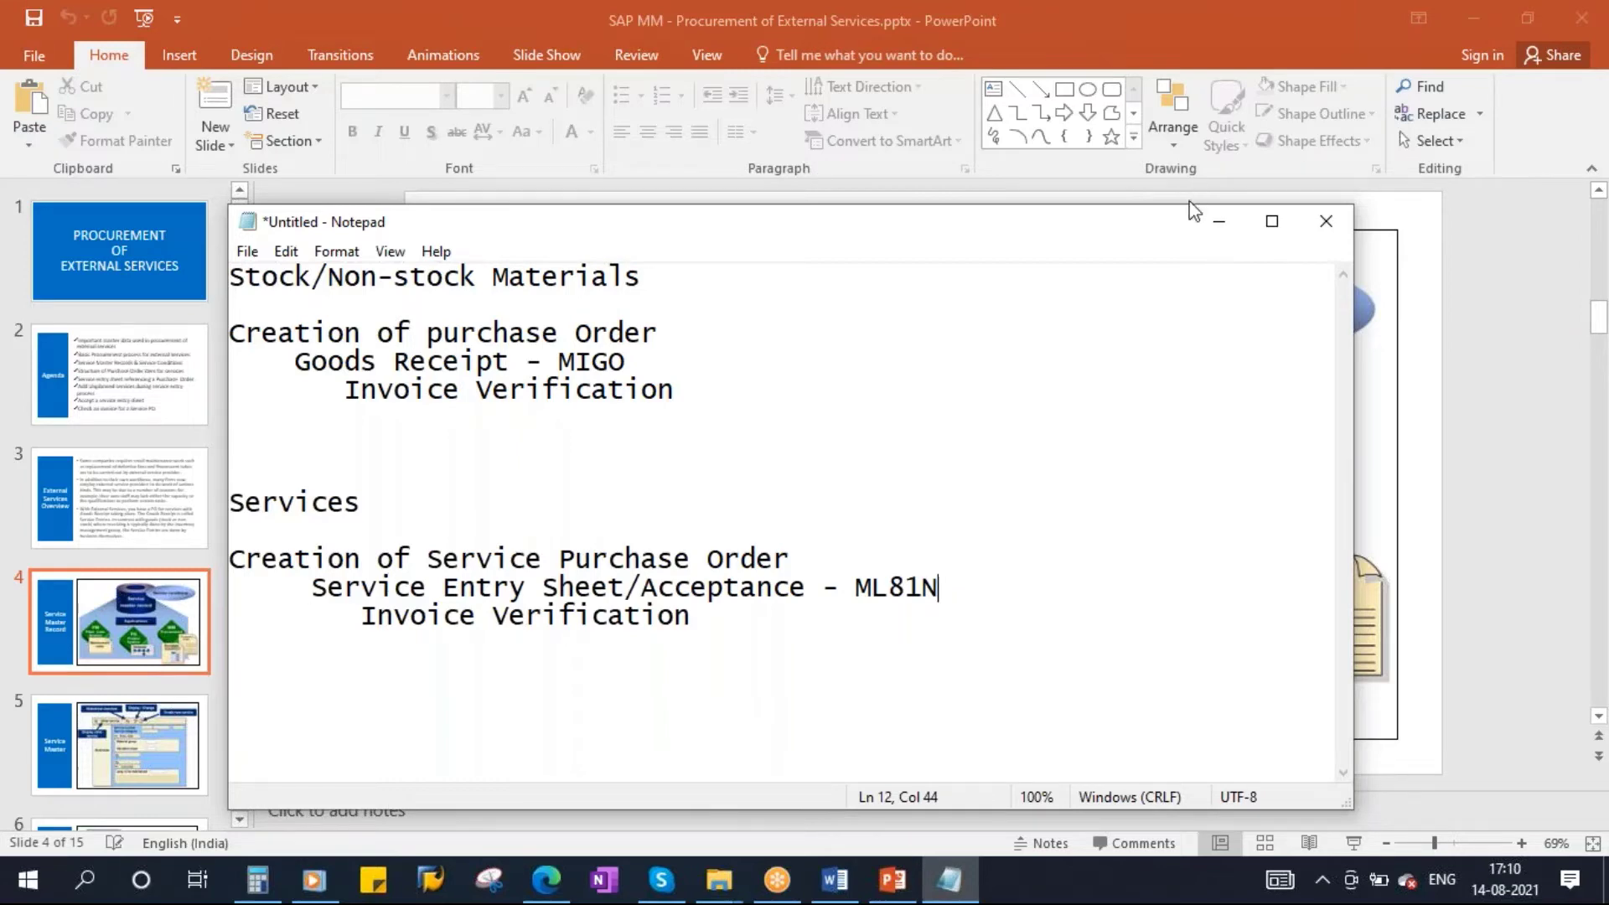
{"action": "left_click", "coordinate": [1219, 222]}
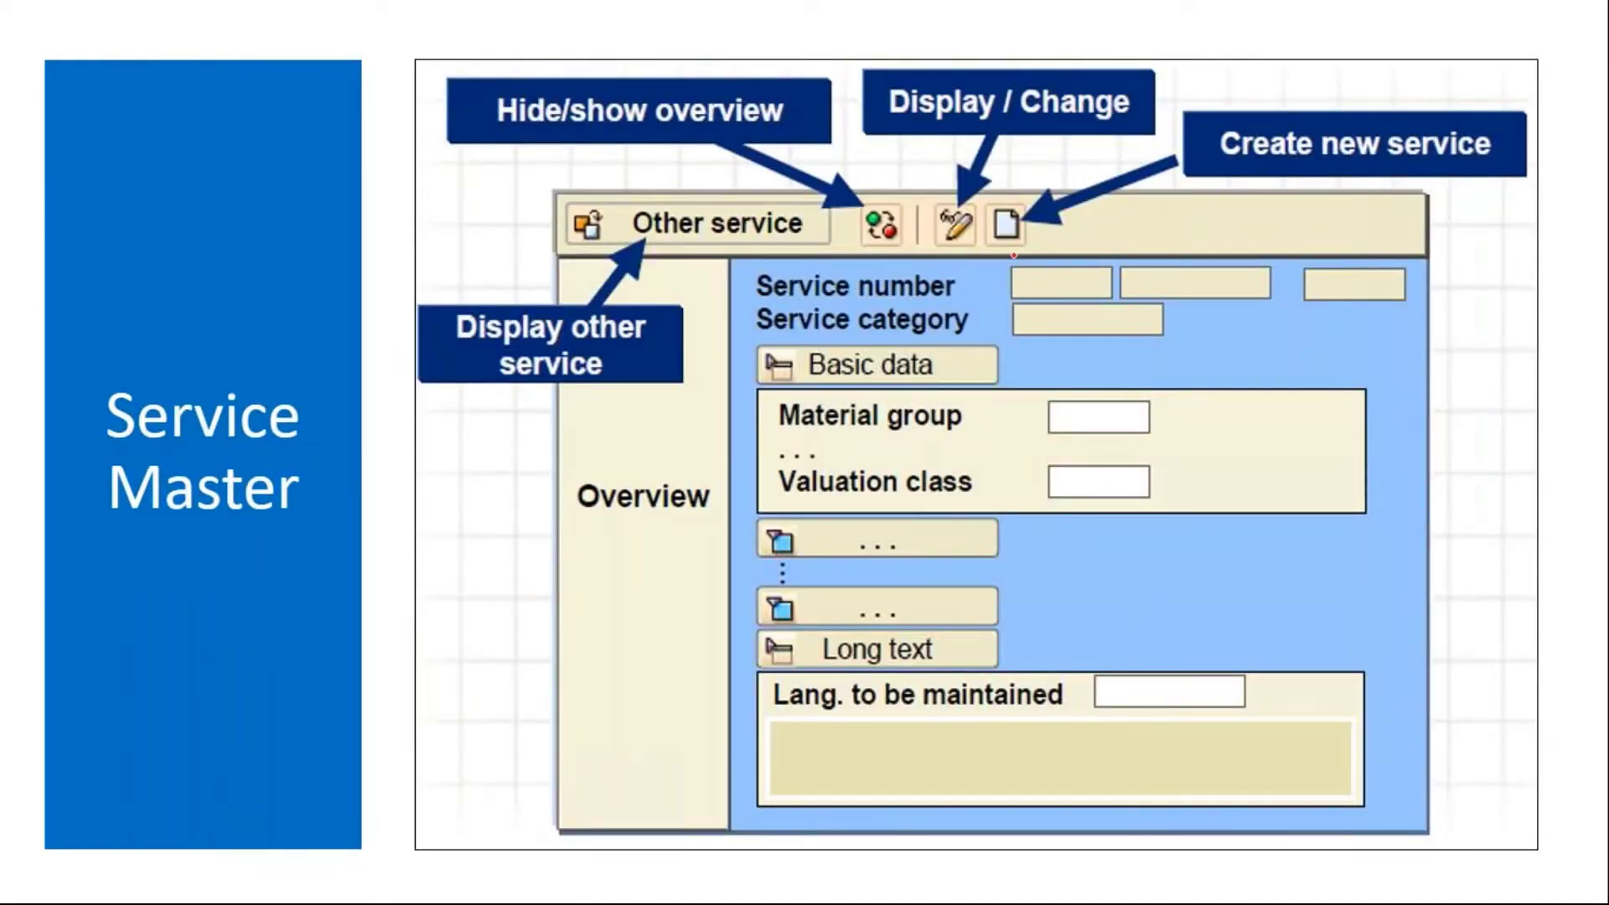
Step: Circle Service number, Material group and Long text, and handwrite AC03 linked to Valuation class
{"action": "mouse_move", "coordinate": [1014, 255]}
{"action": "left_mouse_down"}
{"action": "mouse_move", "coordinate": [1102, 293]}
{"action": "mouse_move", "coordinate": [1052, 260]}
{"action": "mouse_move", "coordinate": [1172, 356]}
{"action": "mouse_move", "coordinate": [1081, 300]}
{"action": "left_mouse_up"}
{"action": "mouse_move", "coordinate": [1057, 405]}
{"action": "left_mouse_down"}
{"action": "mouse_move", "coordinate": [1018, 419]}
{"action": "mouse_move", "coordinate": [1166, 408]}
{"action": "mouse_move", "coordinate": [1089, 395]}
{"action": "left_mouse_up"}
{"action": "mouse_move", "coordinate": [829, 683]}
{"action": "left_mouse_down"}
{"action": "mouse_move", "coordinate": [790, 683]}
{"action": "mouse_move", "coordinate": [943, 800]}
{"action": "mouse_move", "coordinate": [1391, 722]}
{"action": "mouse_move", "coordinate": [790, 648]}
{"action": "left_mouse_up"}
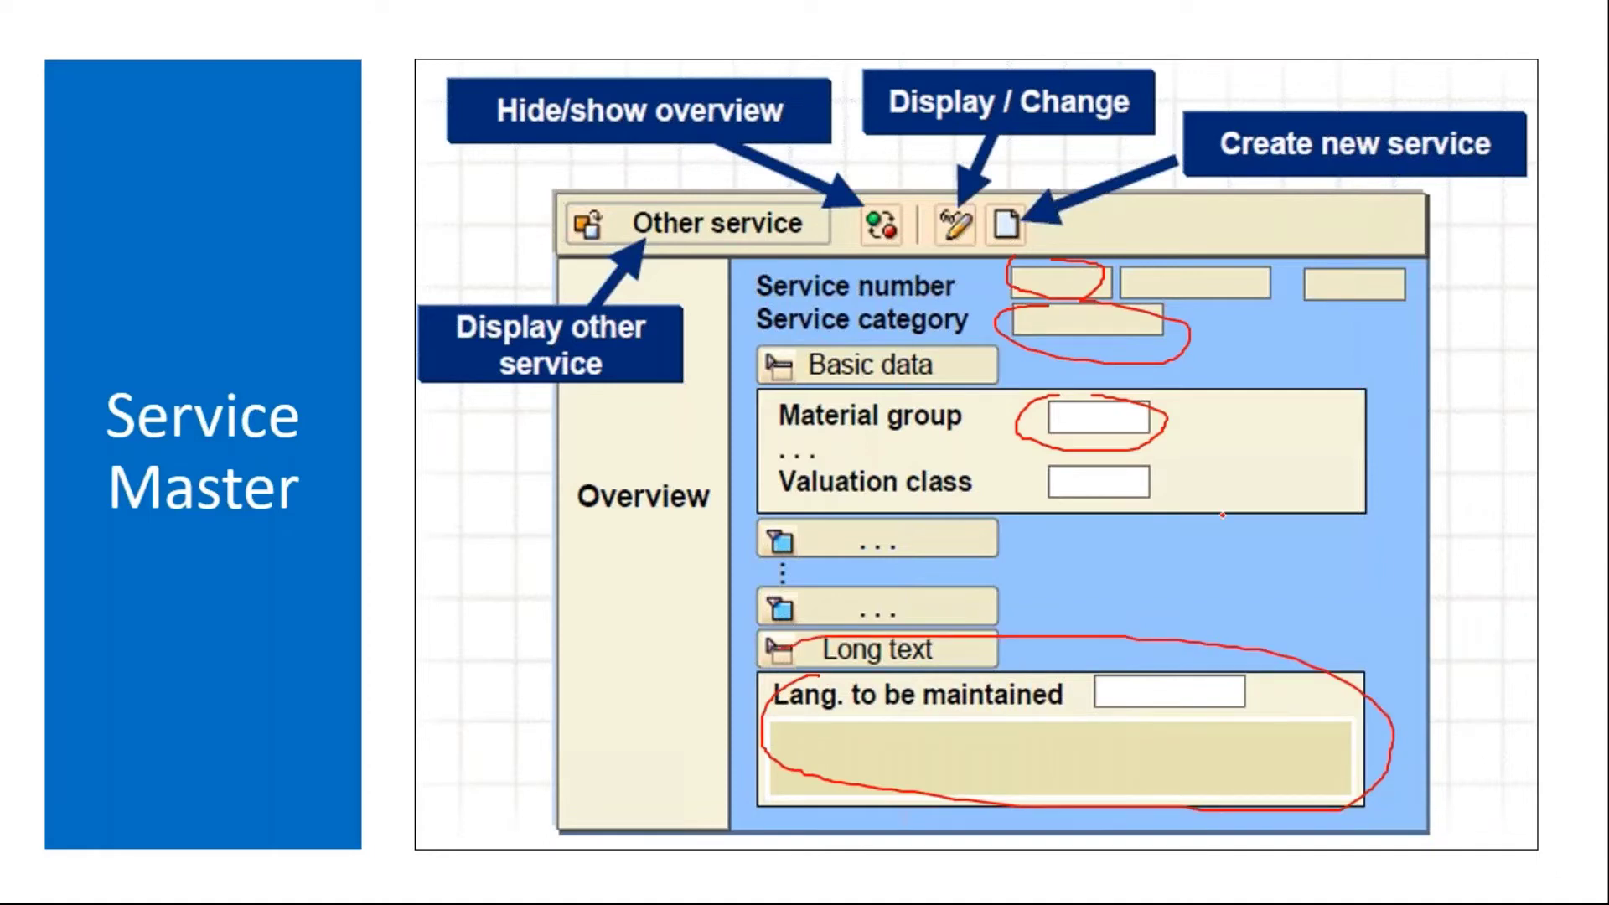
{"action": "left_click_drag", "start_coordinate": [1264, 616], "coordinate": [1287, 606]}
{"action": "mouse_move", "coordinate": [1341, 560]}
{"action": "left_mouse_down"}
{"action": "mouse_move", "coordinate": [1343, 602]}
{"action": "mouse_move", "coordinate": [1364, 601]}
{"action": "left_mouse_up"}
{"action": "mouse_move", "coordinate": [1373, 557]}
{"action": "left_mouse_down"}
{"action": "mouse_move", "coordinate": [1375, 590]}
{"action": "mouse_move", "coordinate": [1378, 549]}
{"action": "mouse_move", "coordinate": [1452, 569]}
{"action": "mouse_move", "coordinate": [1390, 610]}
{"action": "left_mouse_up"}
{"action": "mouse_move", "coordinate": [1265, 509]}
{"action": "left_mouse_down"}
{"action": "mouse_move", "coordinate": [1468, 604]}
{"action": "mouse_move", "coordinate": [1149, 475]}
{"action": "left_mouse_up"}
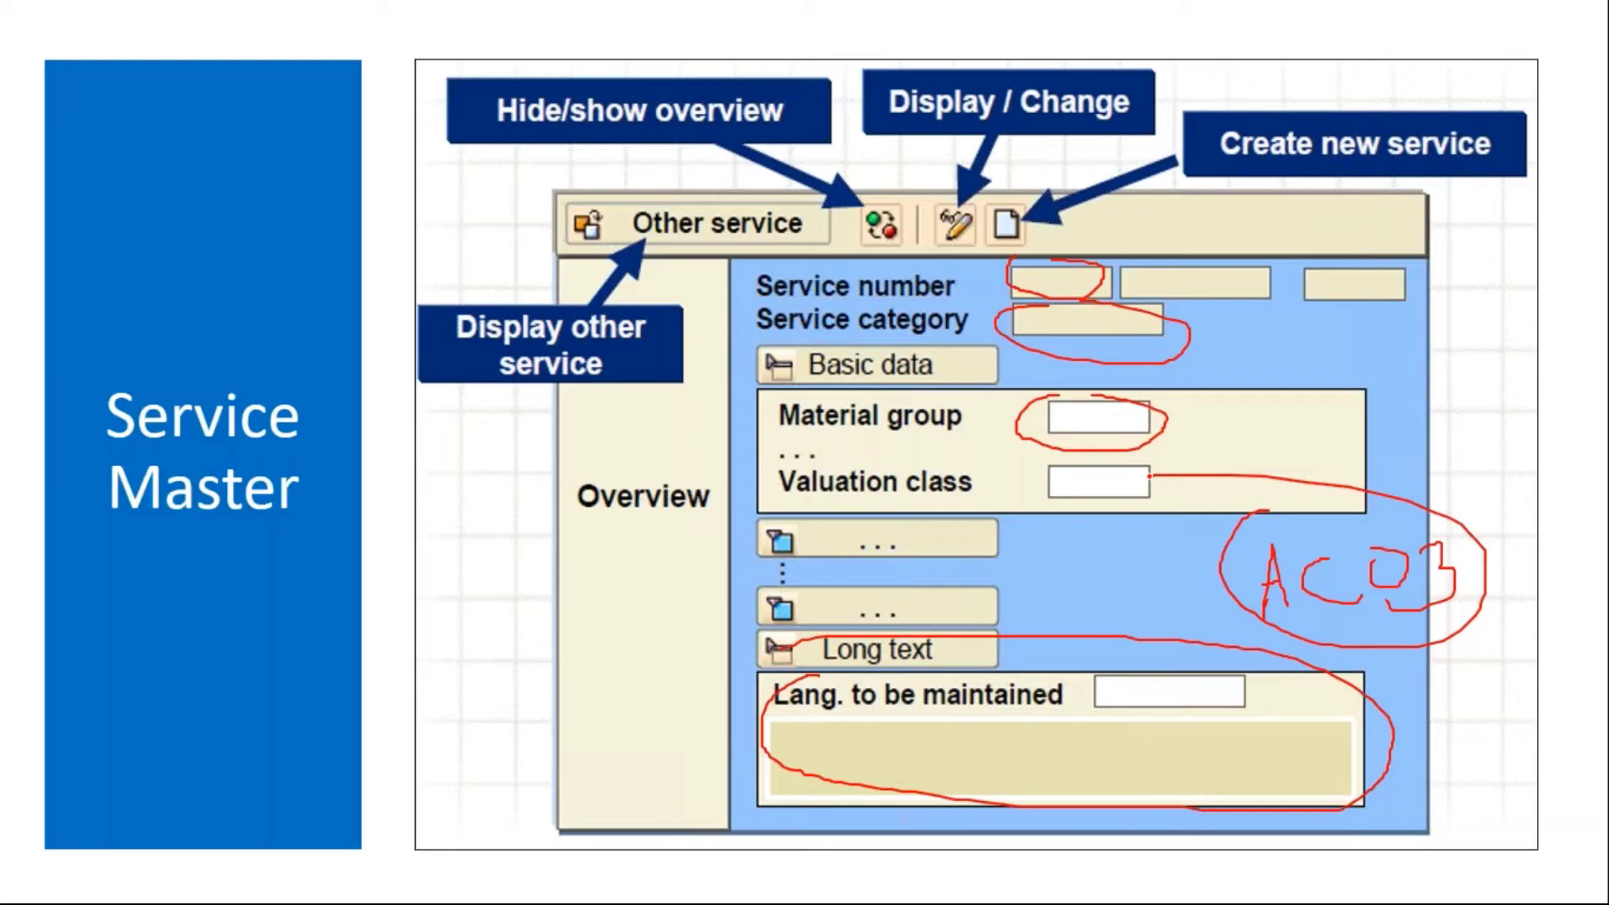
Step: Erase the ink, end the slide show and connect to S4HANA in SAP Logon
{"action": "key", "text": "e"}
{"action": "key", "text": "Escape"}
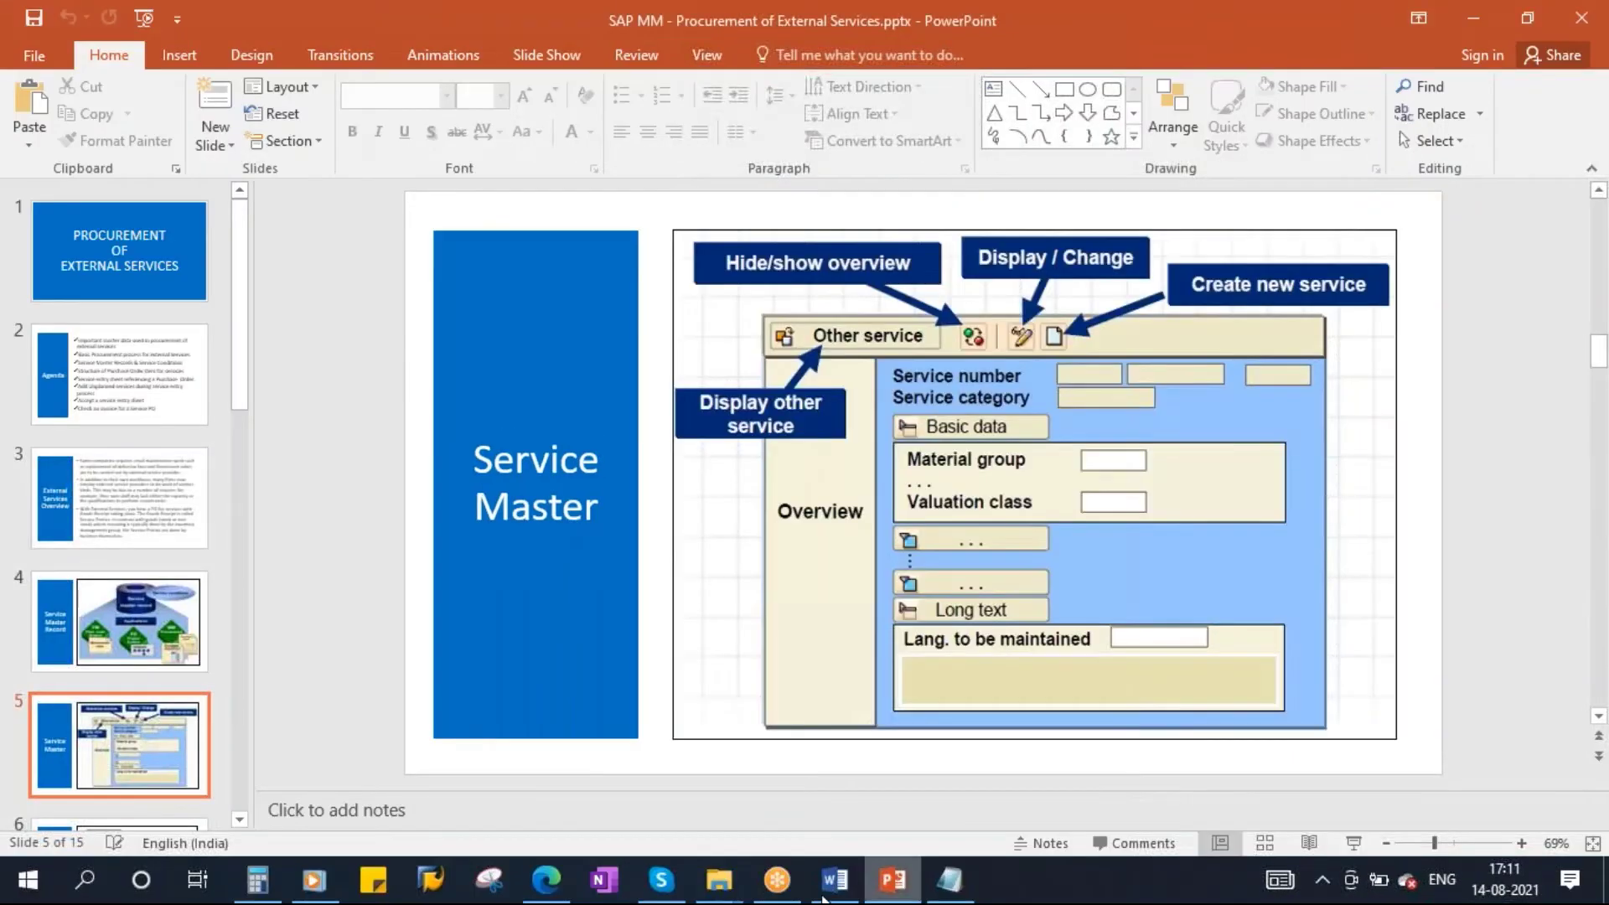
{"action": "left_click", "coordinate": [430, 880]}
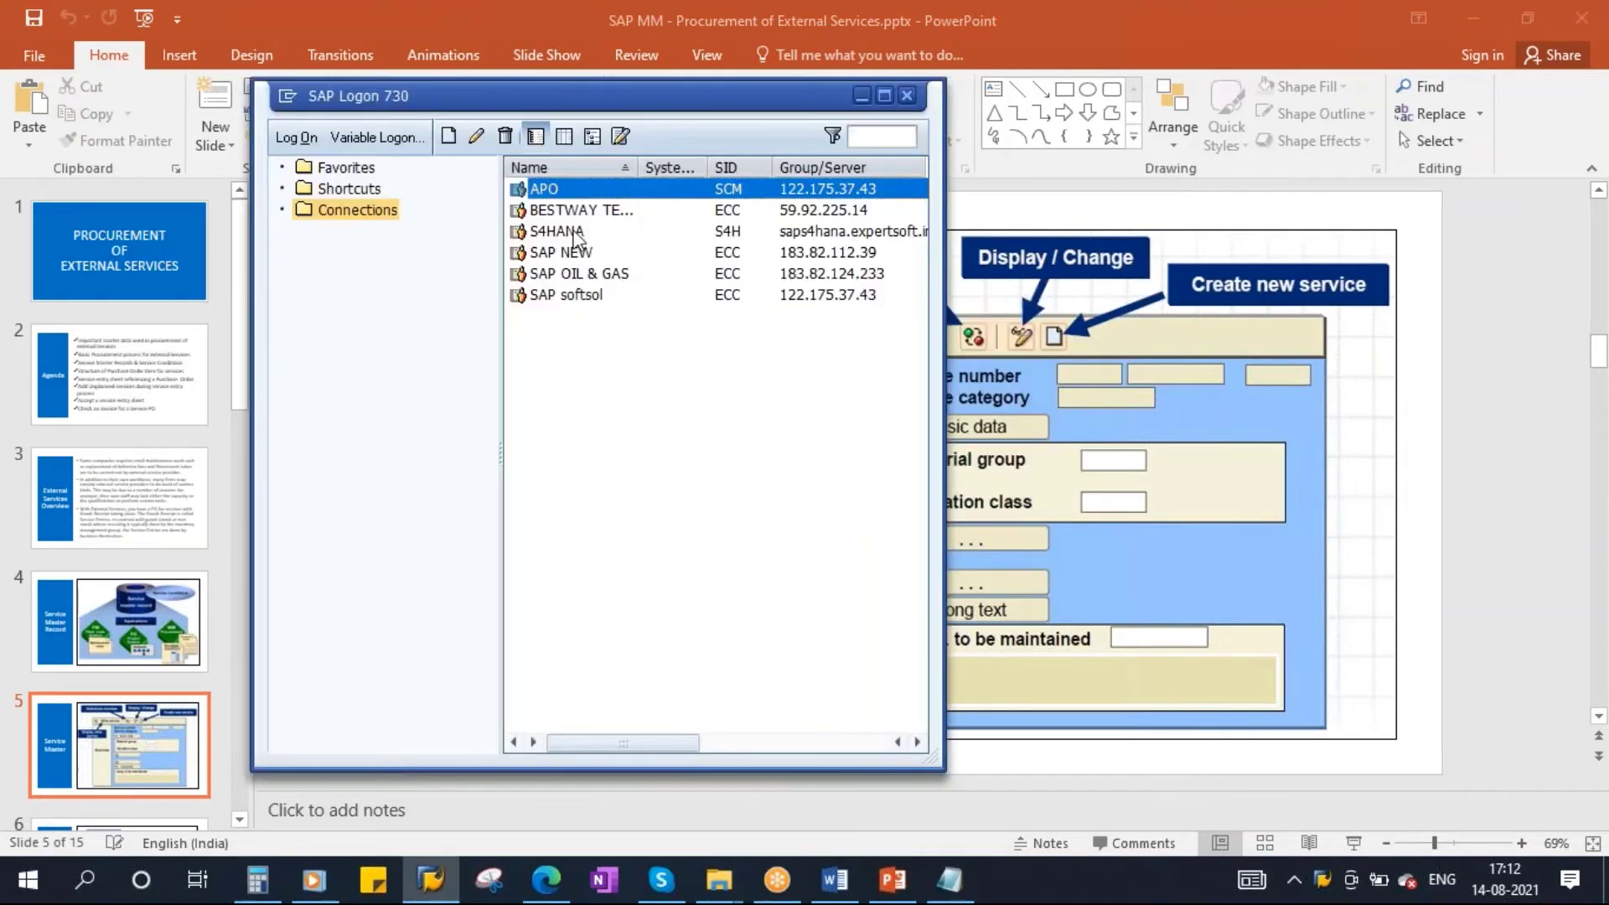
{"action": "left_click", "coordinate": [575, 233]}
{"action": "key", "text": "Return"}
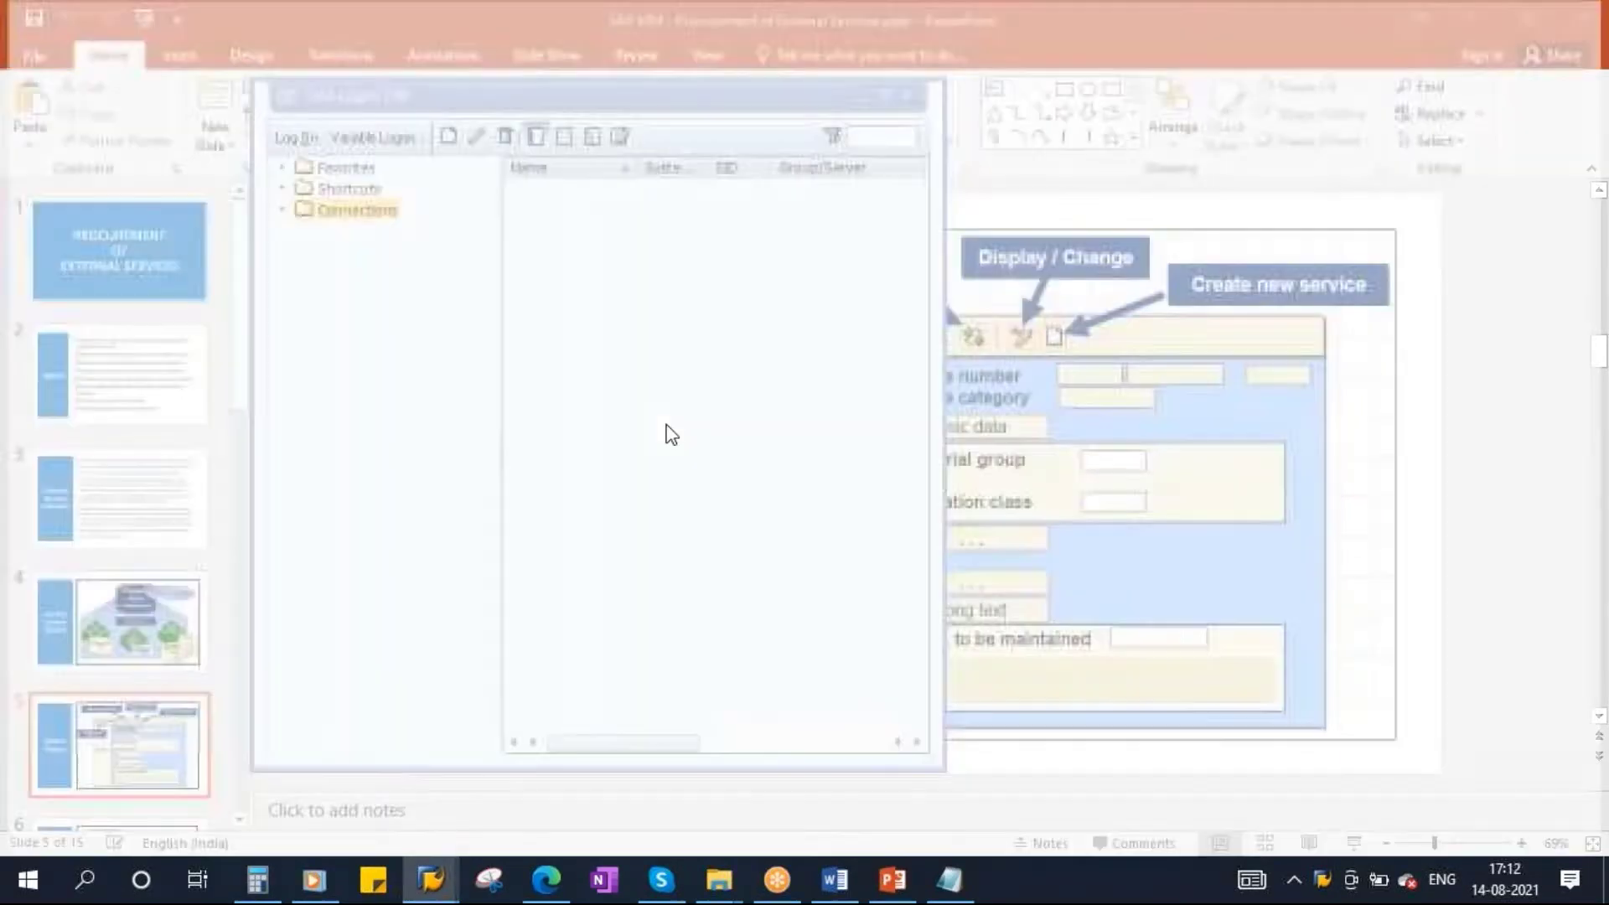
Step: Log on with the saved user name and password, then run transaction AC03
{"action": "left_click", "coordinate": [237, 264]}
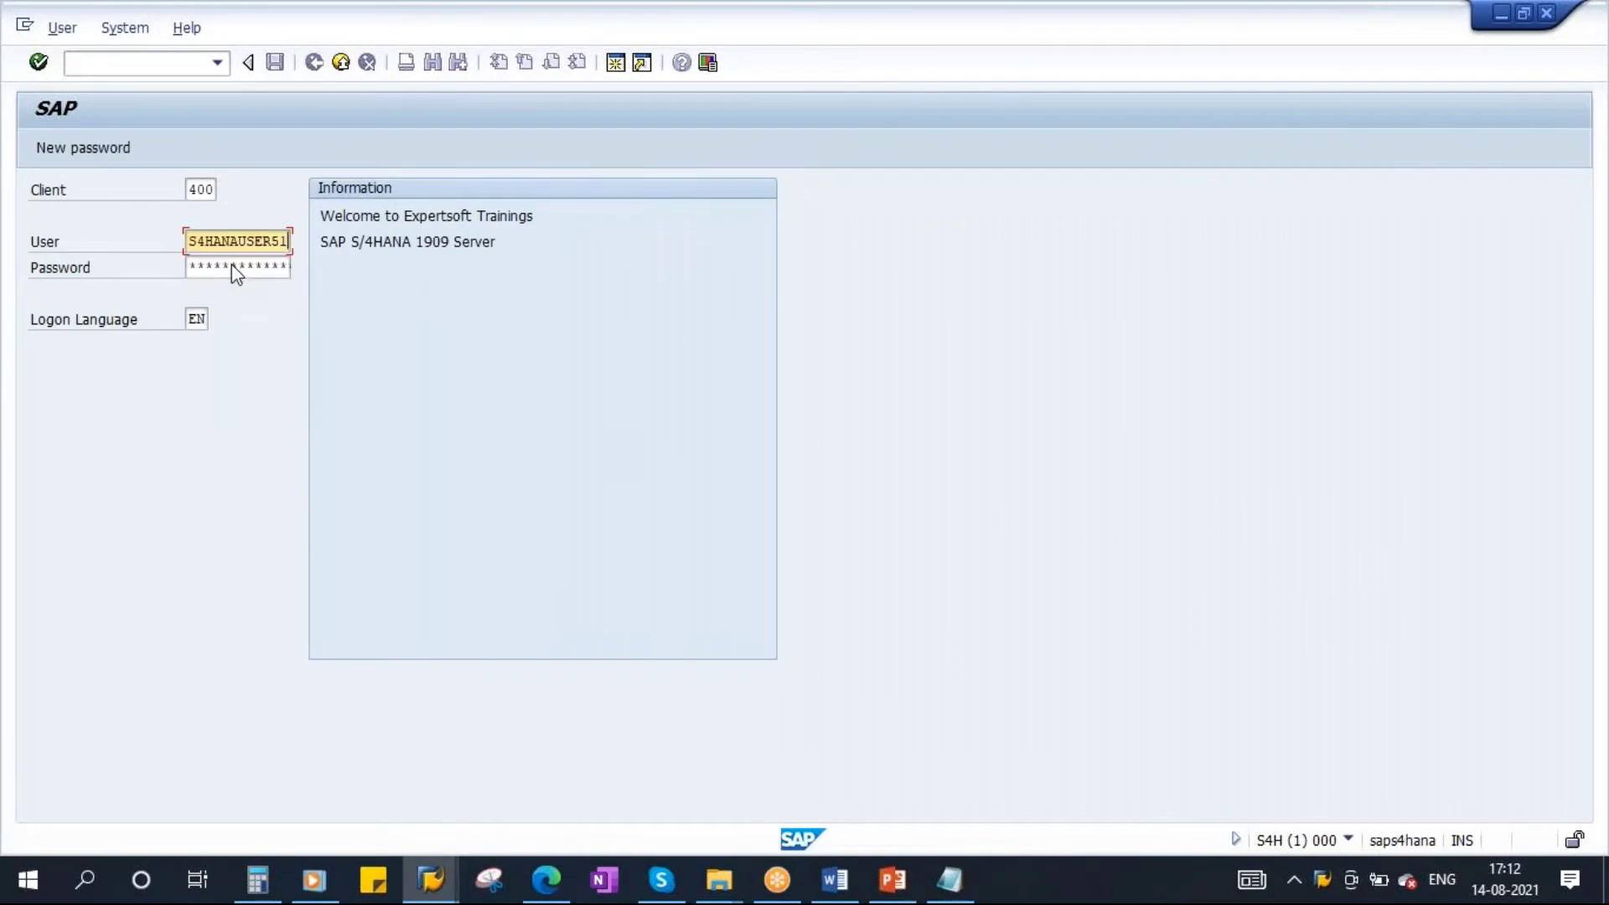
{"action": "left_click", "coordinate": [212, 277]}
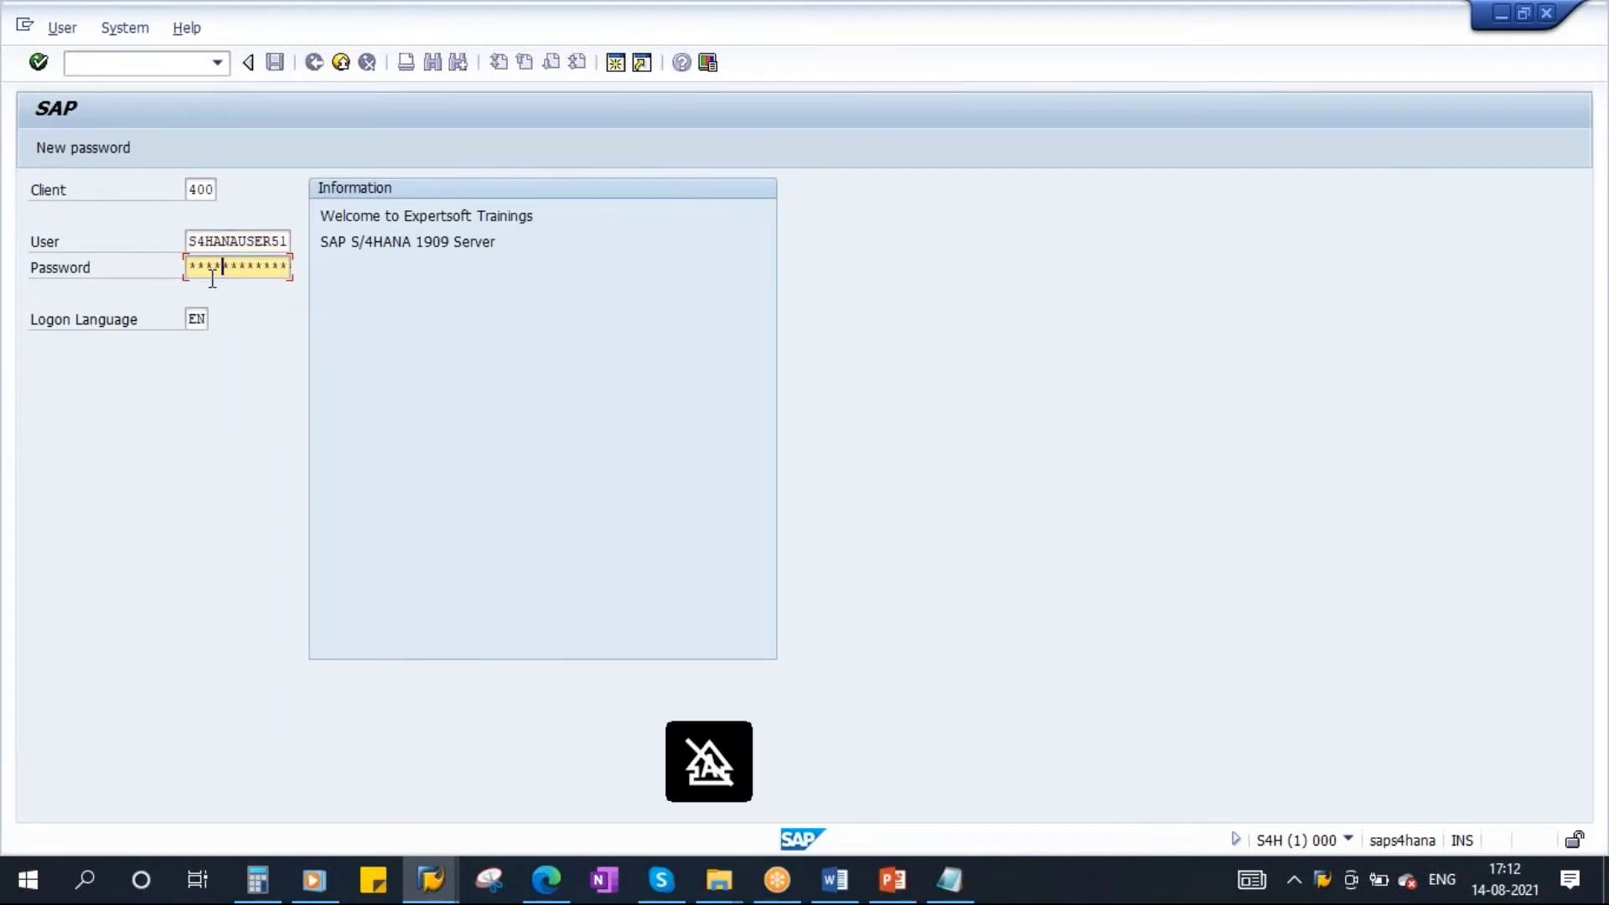
{"action": "key", "text": "Return"}
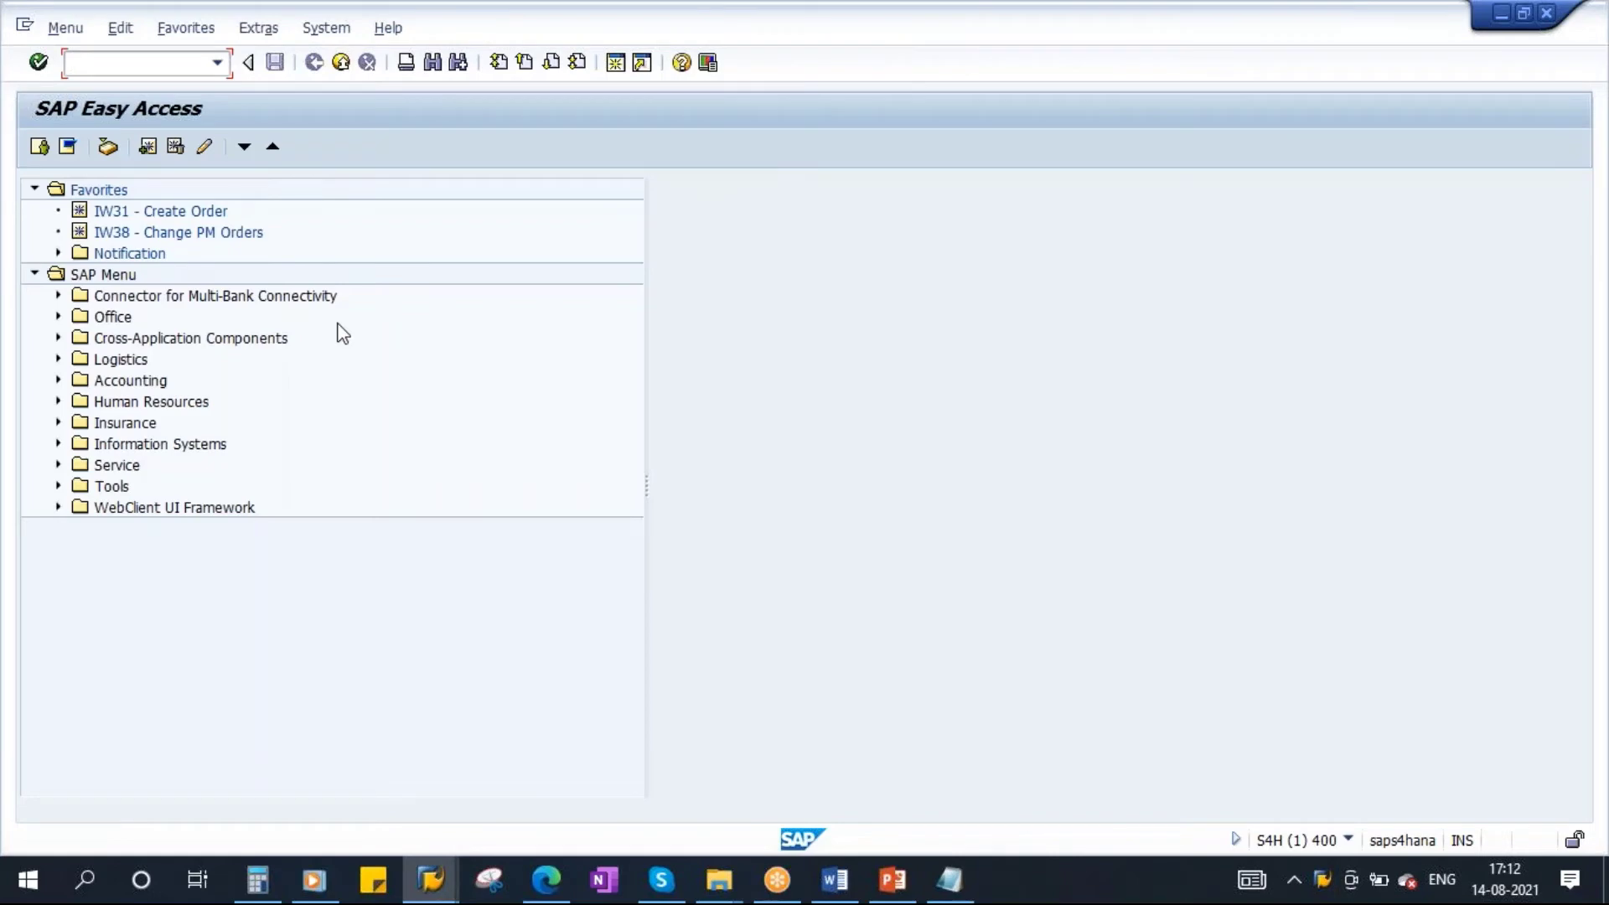
{"action": "key", "text": "Caps_Lock"}
{"action": "type", "text": "AC03"}
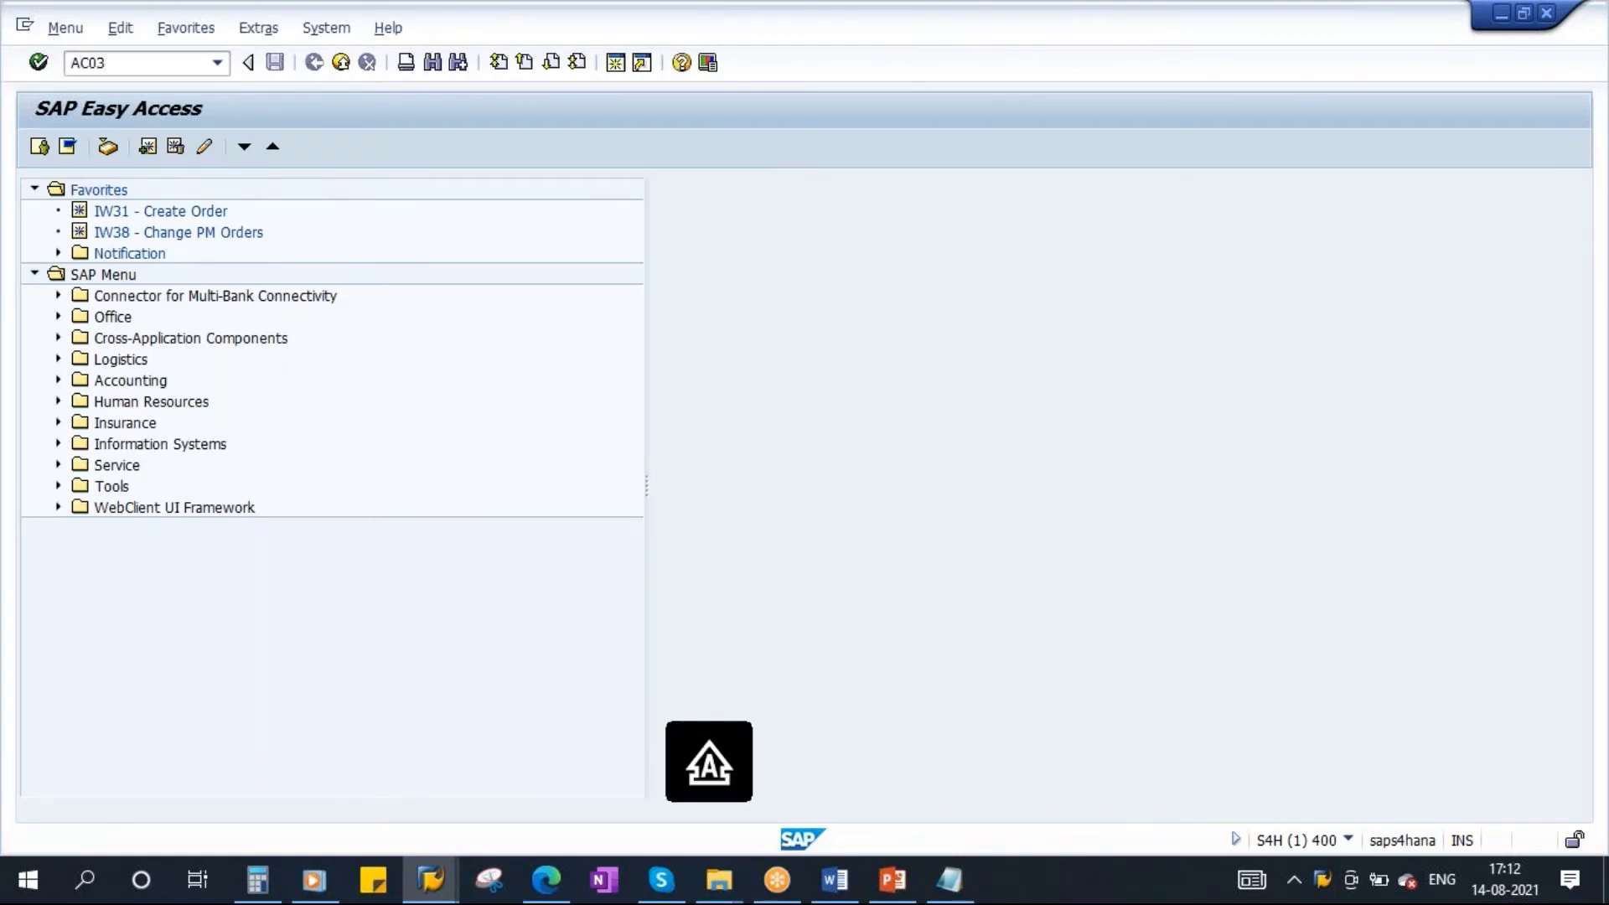
{"action": "key", "text": "Return"}
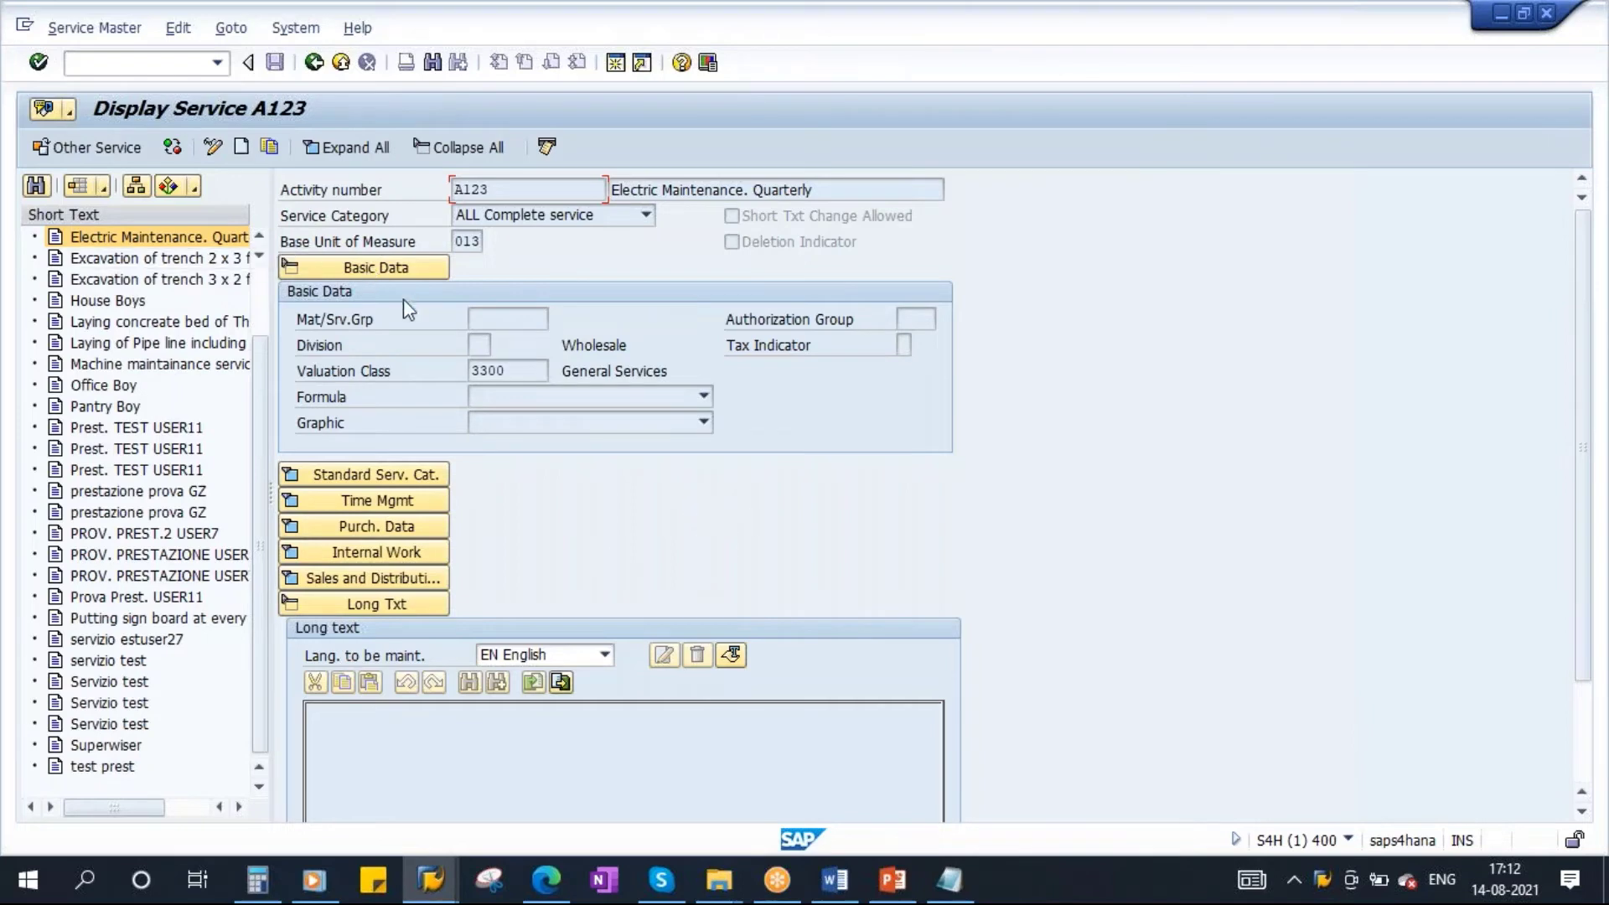
Step: Start a new service with short text Fan Service and category ZAD3 Admin Services CA03
{"action": "left_click", "coordinate": [242, 148]}
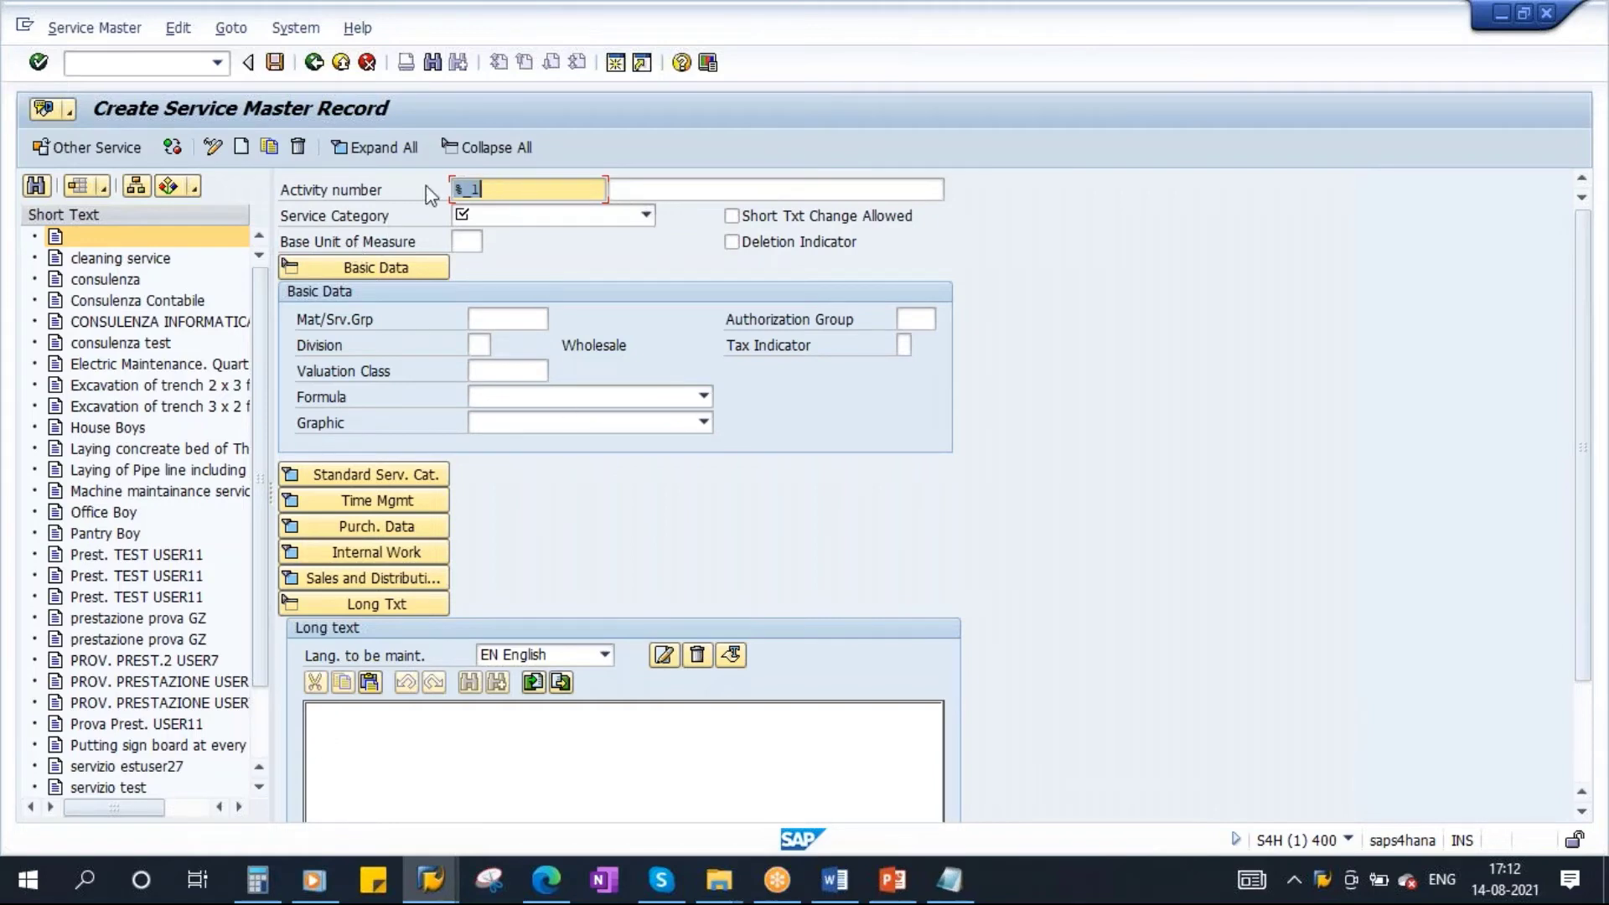
{"action": "left_click", "coordinate": [647, 191]}
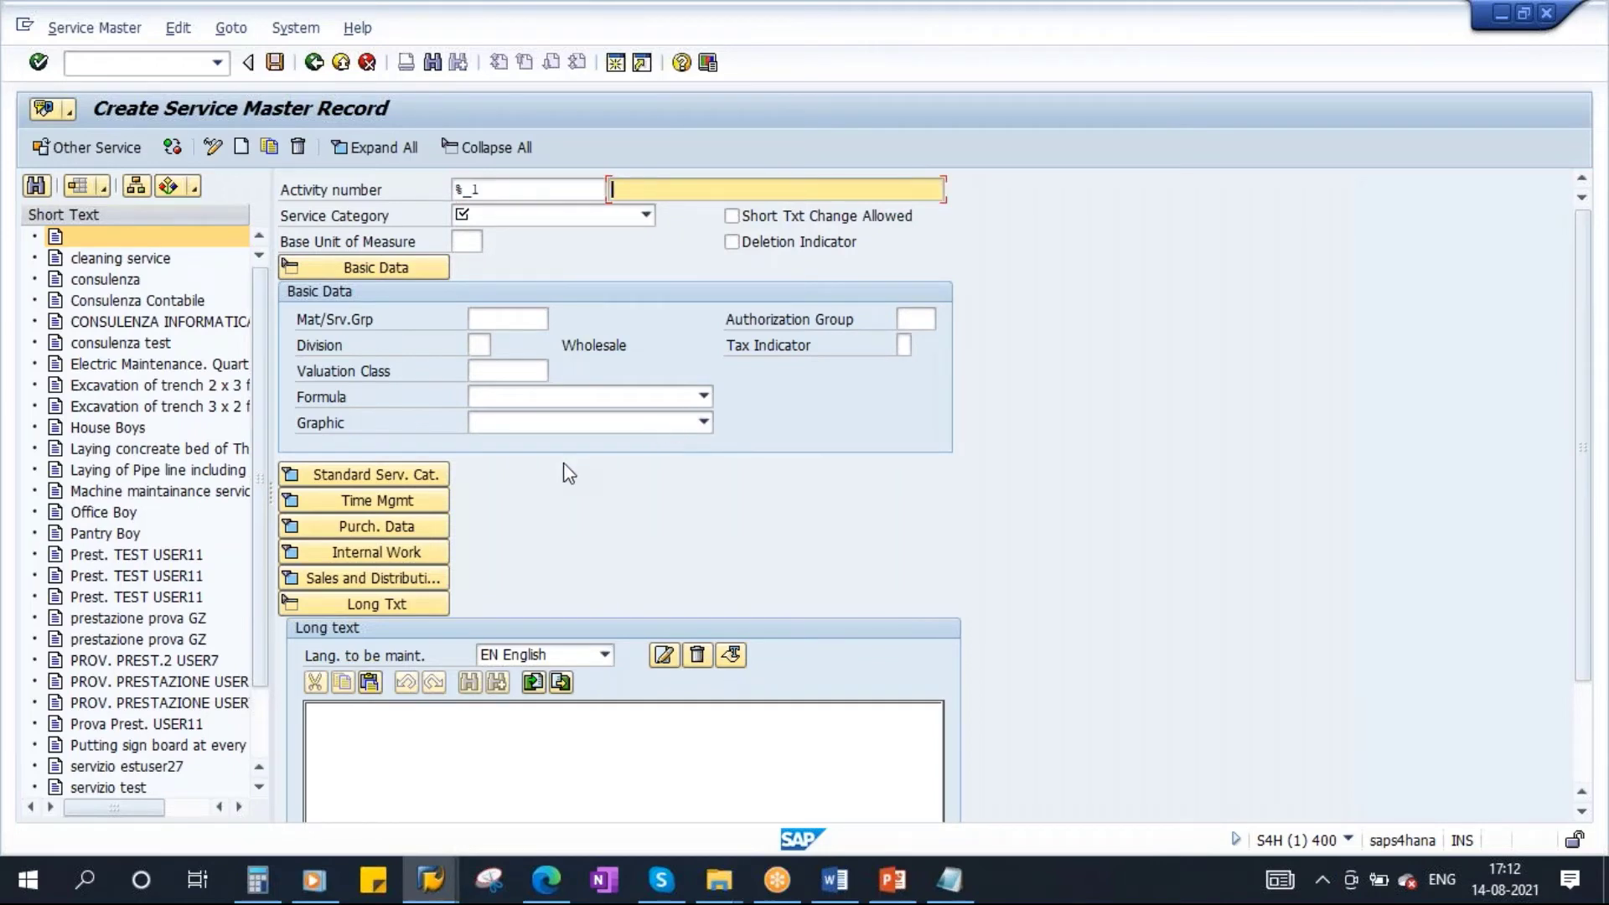
{"action": "type", "text": "Fan"}
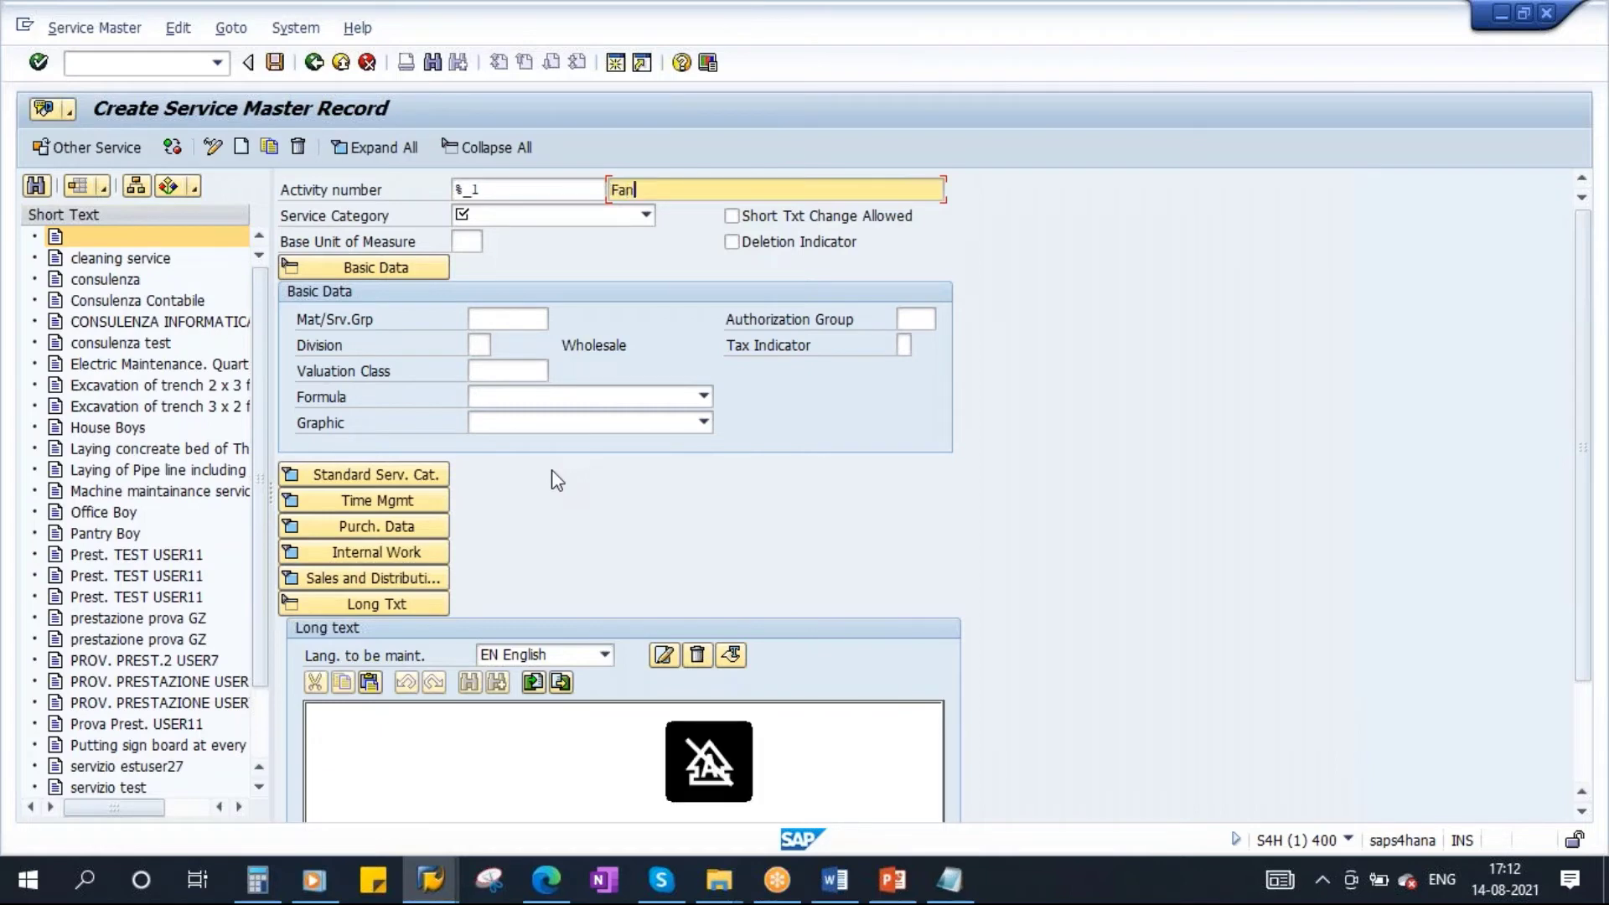
{"action": "type", "text": " se"}
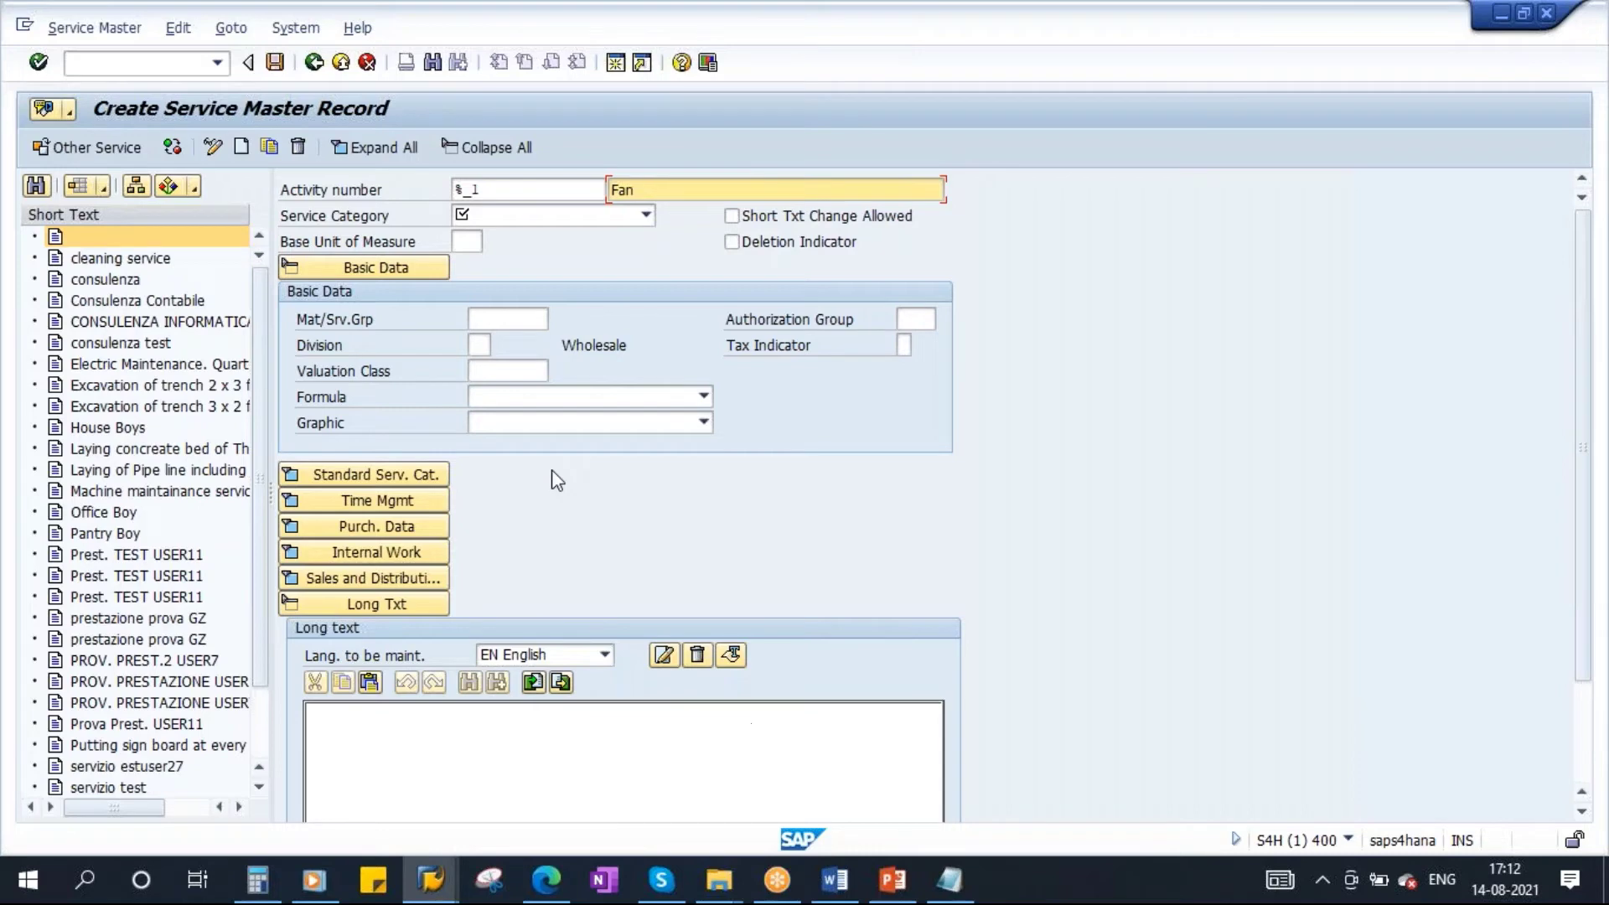
{"action": "type", "text": "Service"}
{"action": "left_click", "coordinate": [645, 217]}
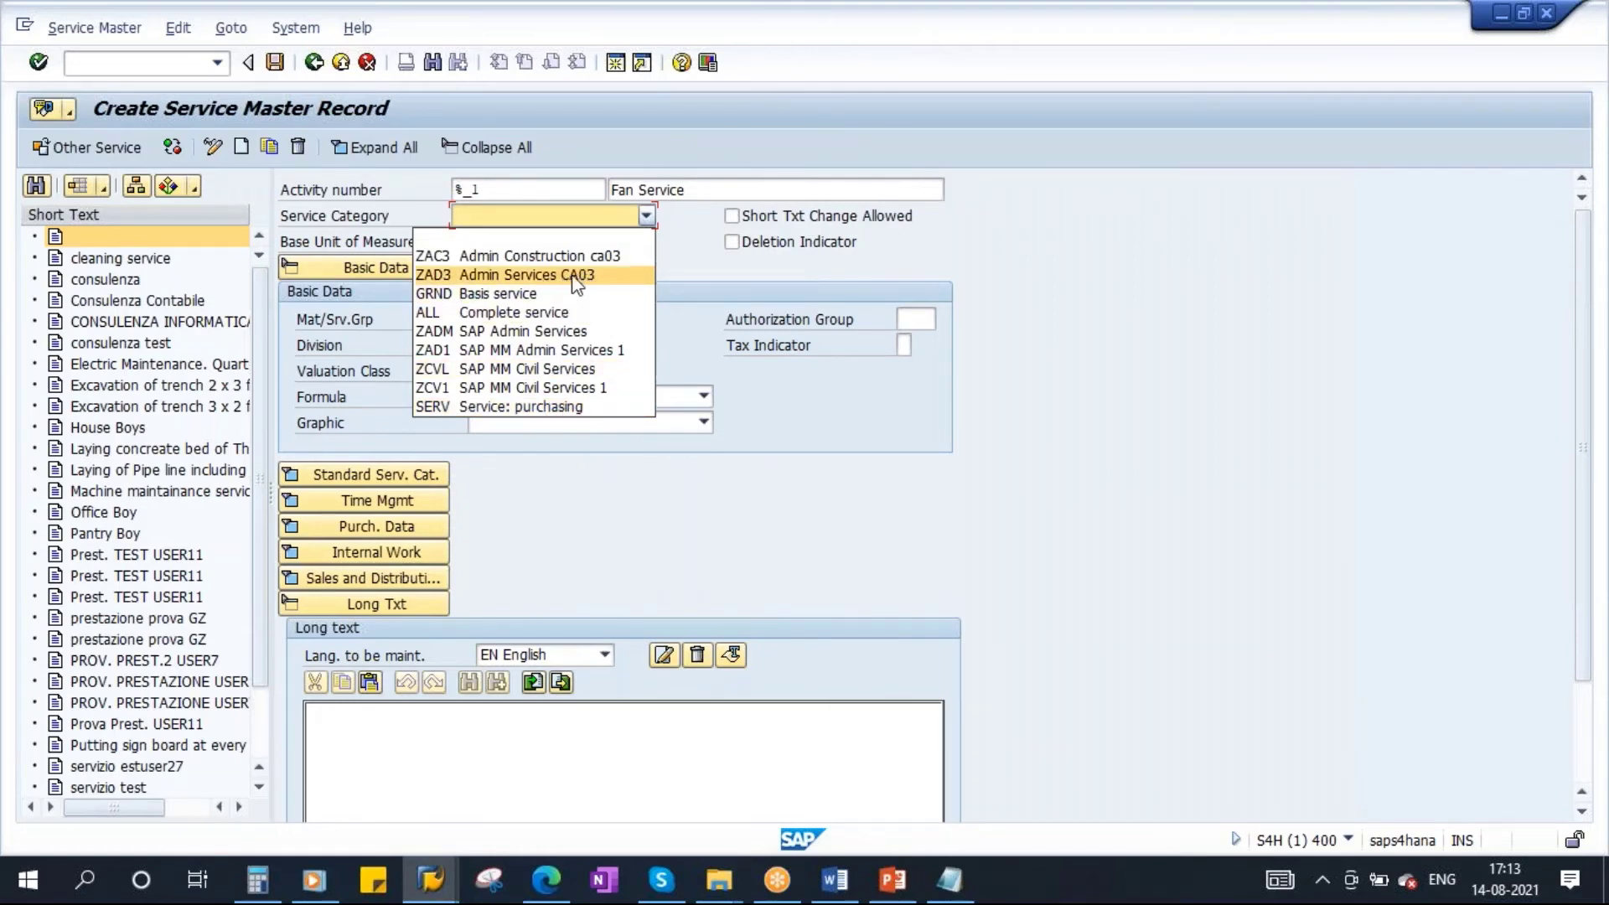
{"action": "left_click", "coordinate": [551, 285]}
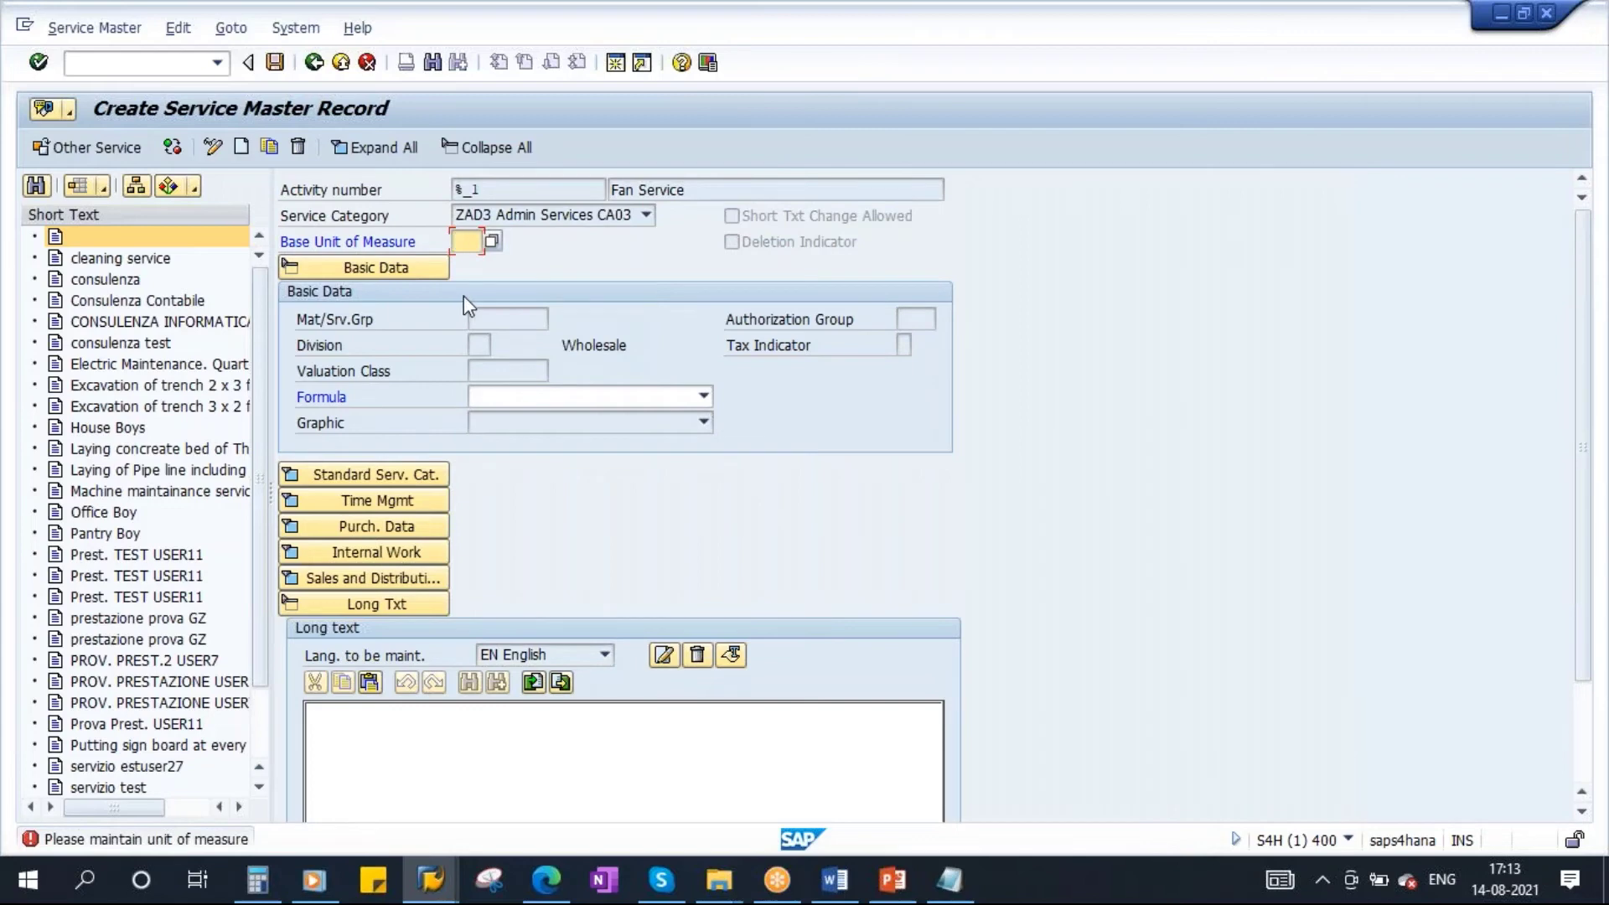
Step: Set the base unit of measure to AU (Activity unit) from the list
{"action": "left_click", "coordinate": [492, 243]}
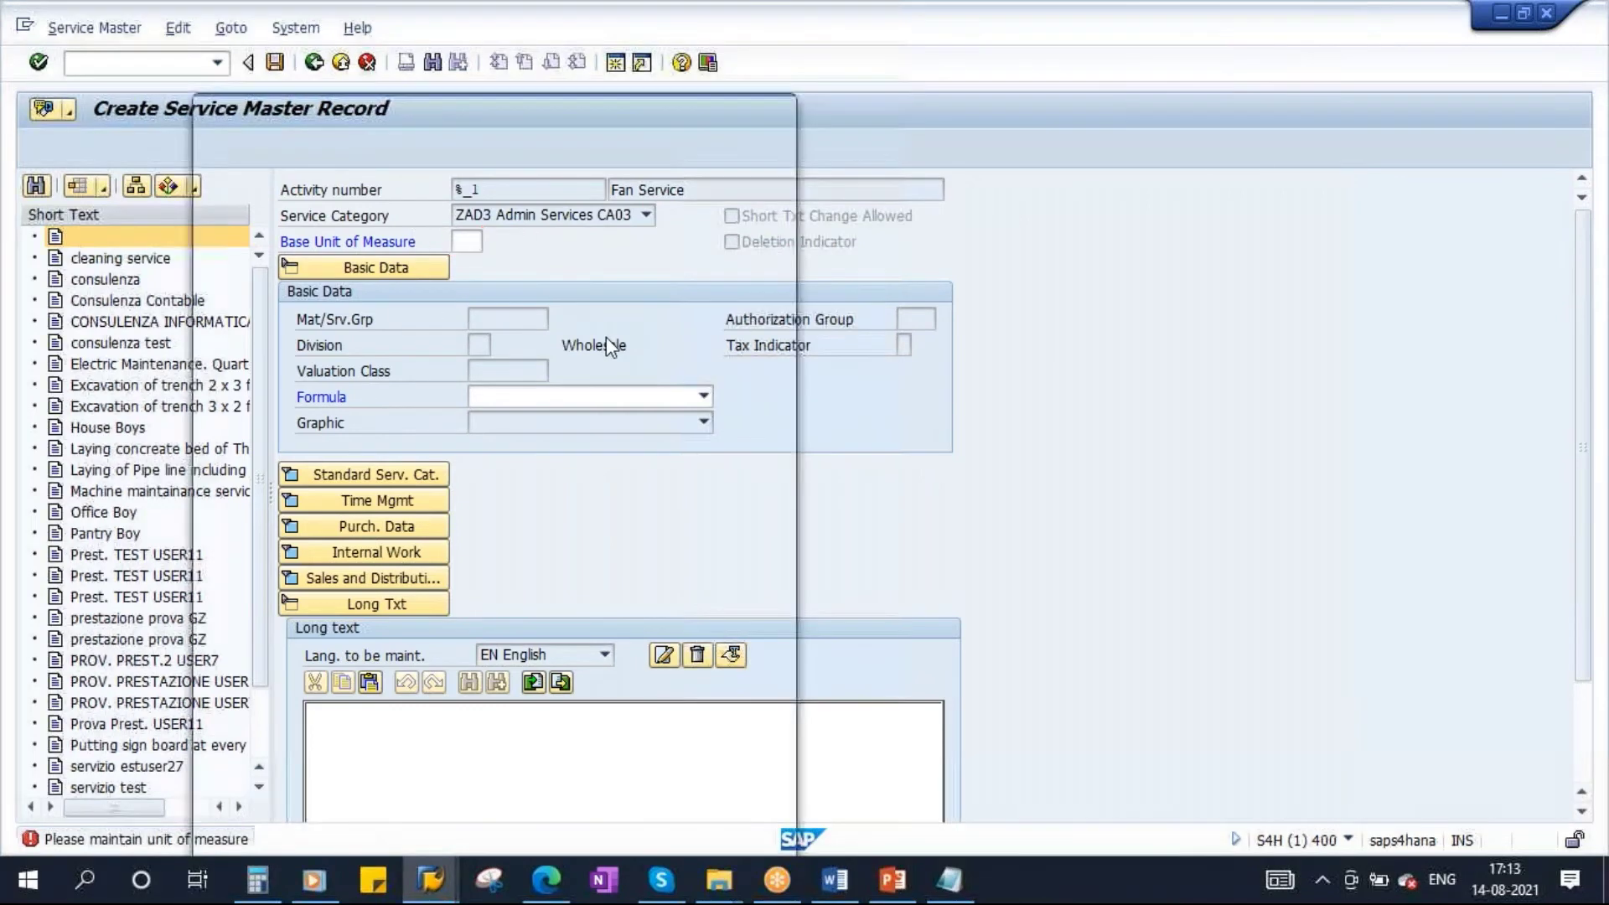
{"action": "left_click_drag", "start_coordinate": [786, 197], "coordinate": [796, 394]}
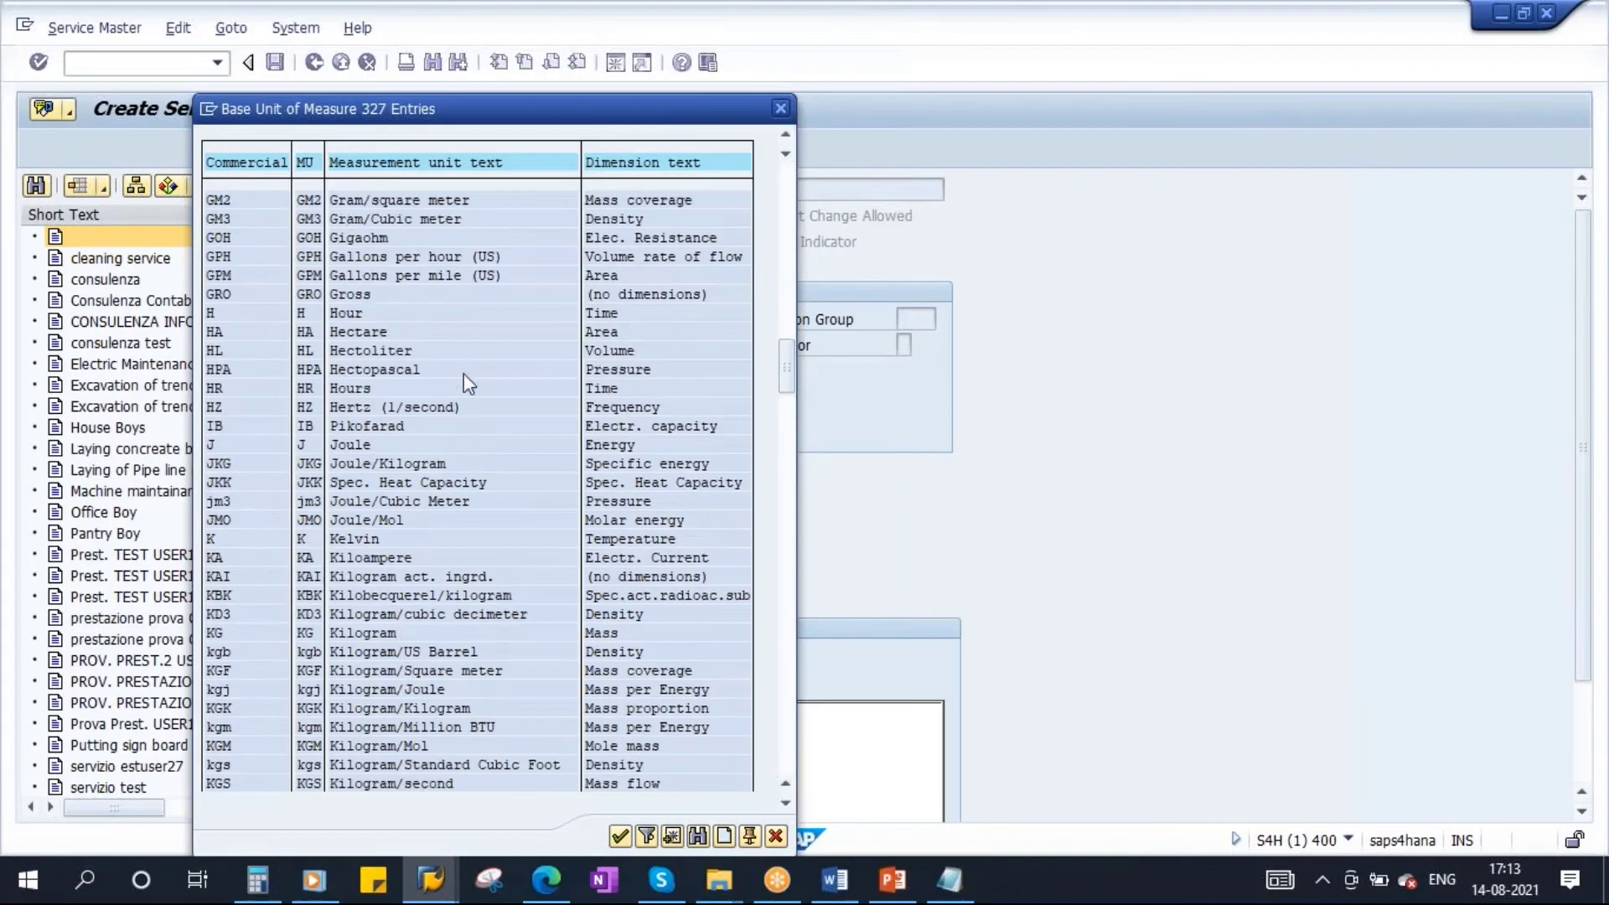
{"action": "left_click", "coordinate": [792, 248]}
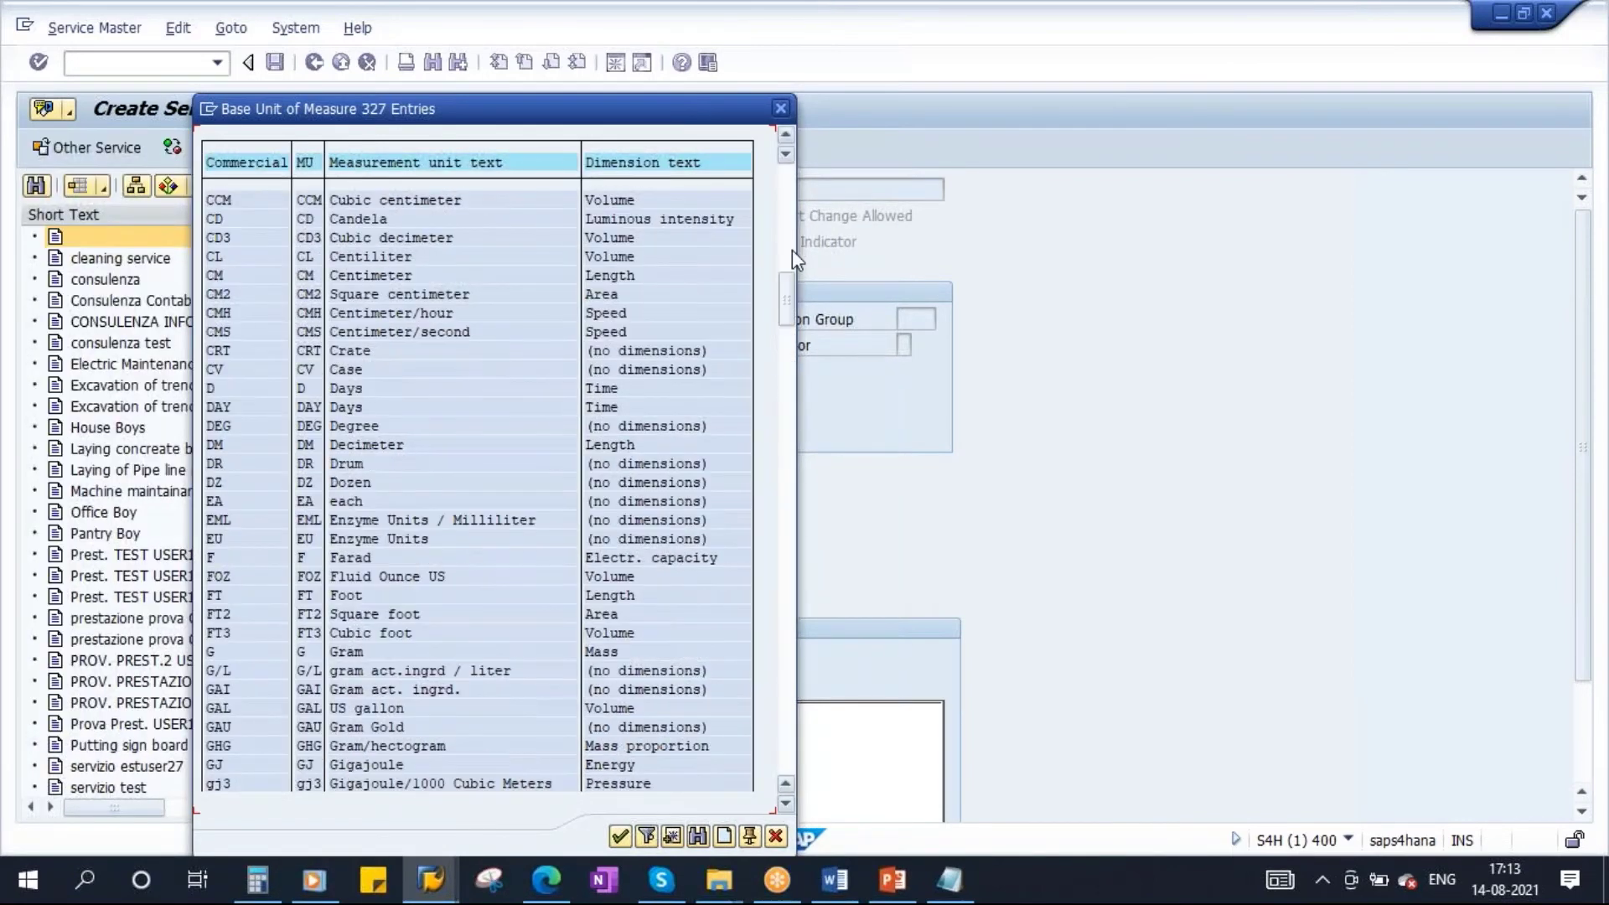
{"action": "left_click", "coordinate": [792, 243]}
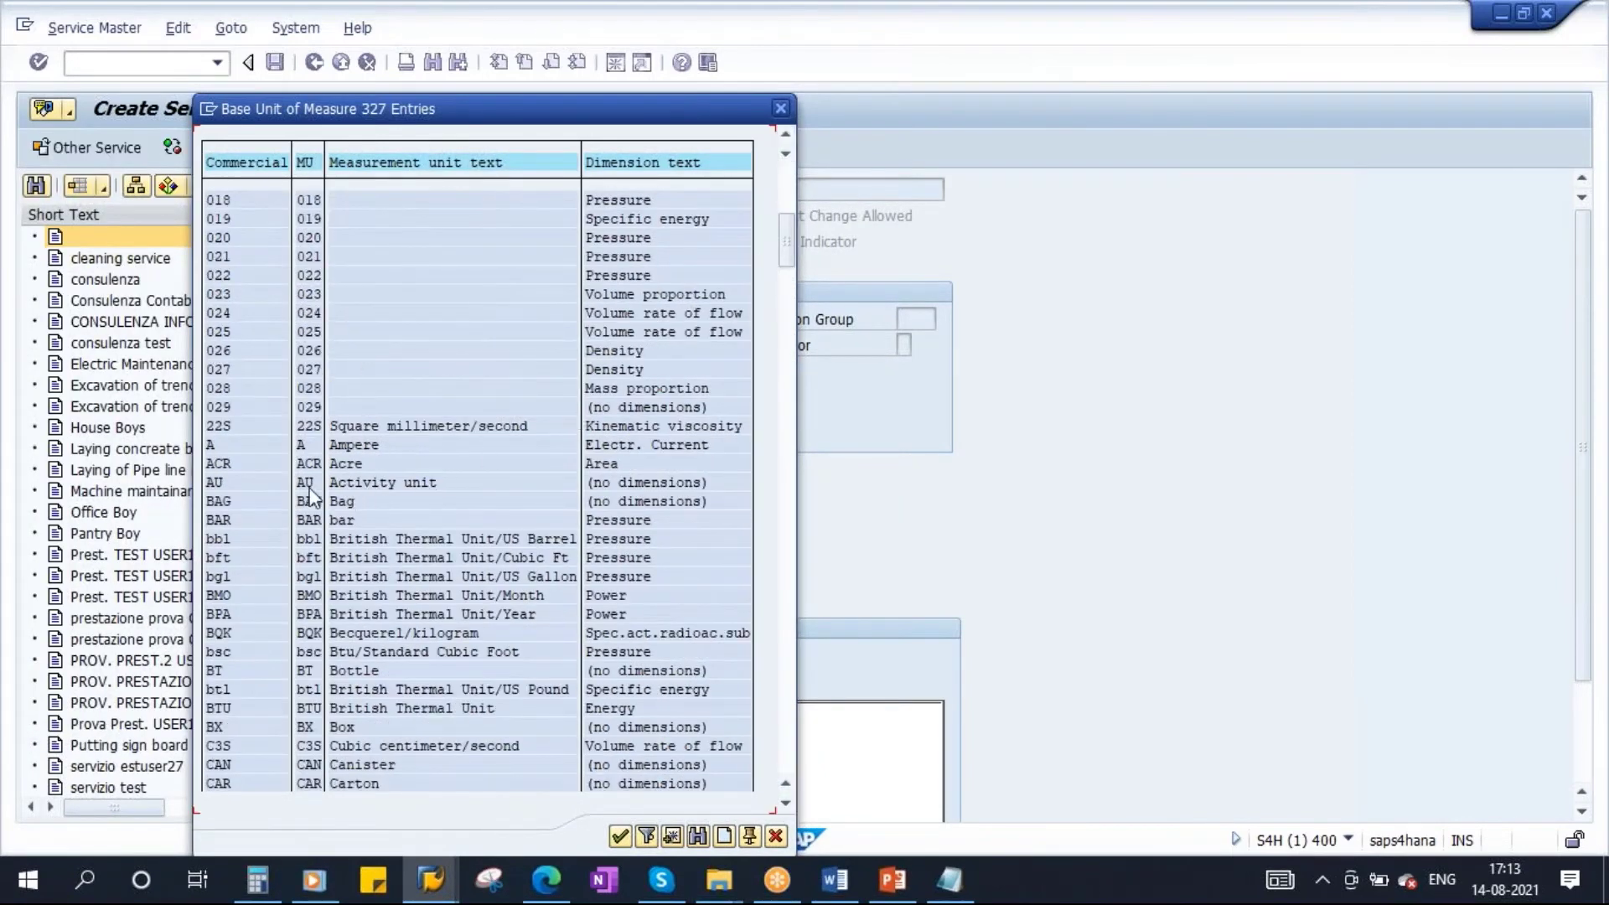
{"action": "double_click", "coordinate": [215, 483]}
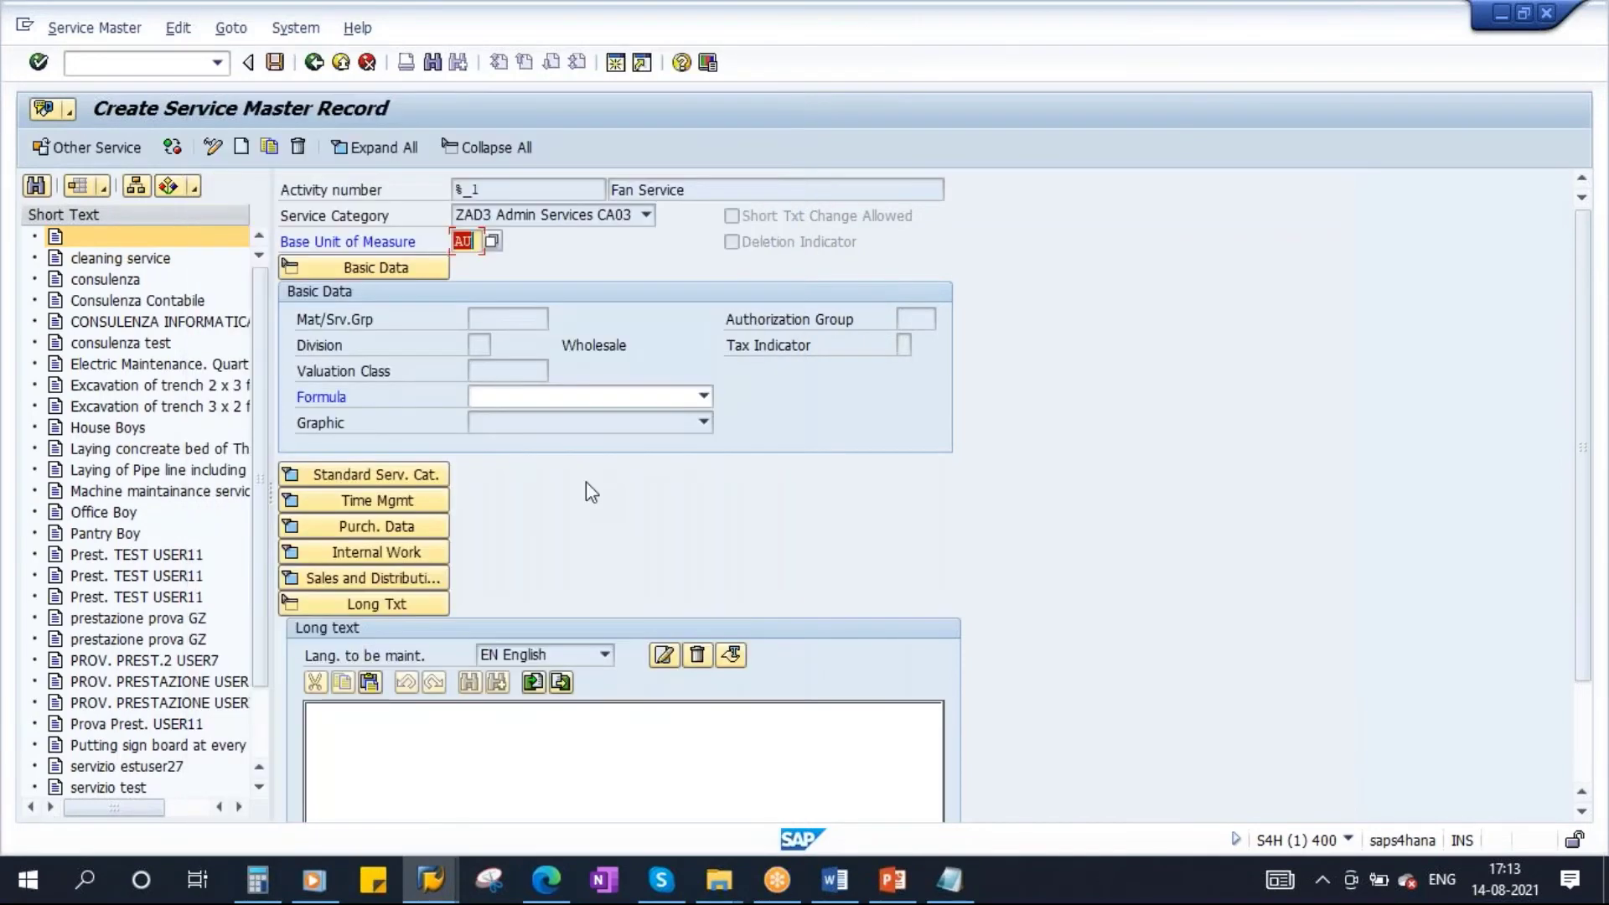
Step: Confirm unit AU and set valuation class 3200 Purchased Services
{"action": "key", "text": "Return"}
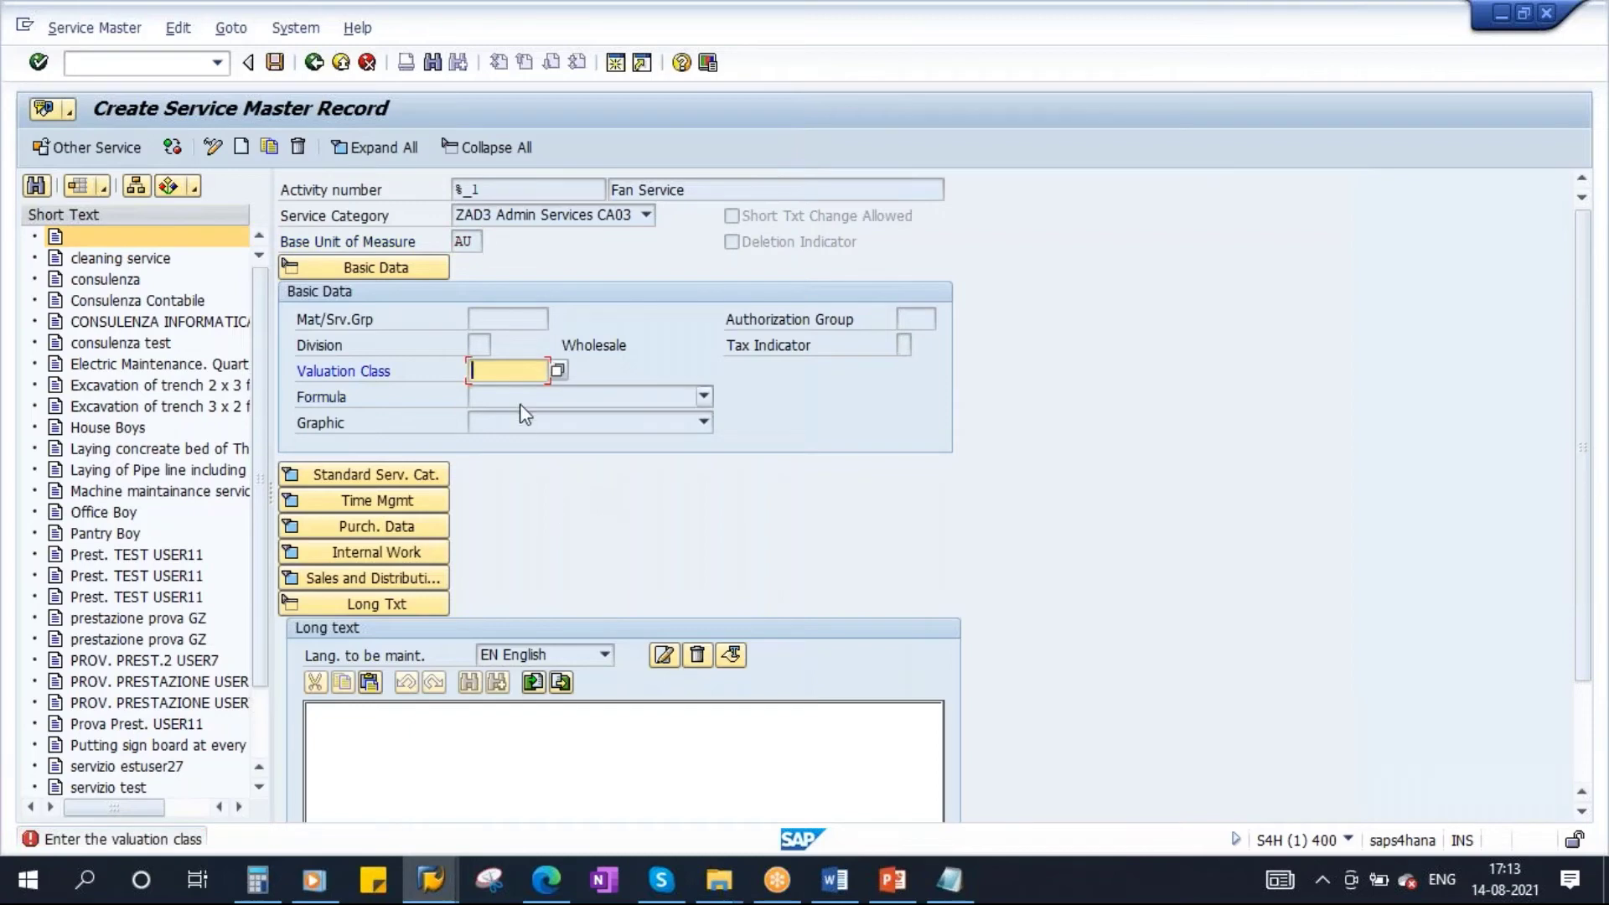
{"action": "left_click", "coordinate": [557, 371]}
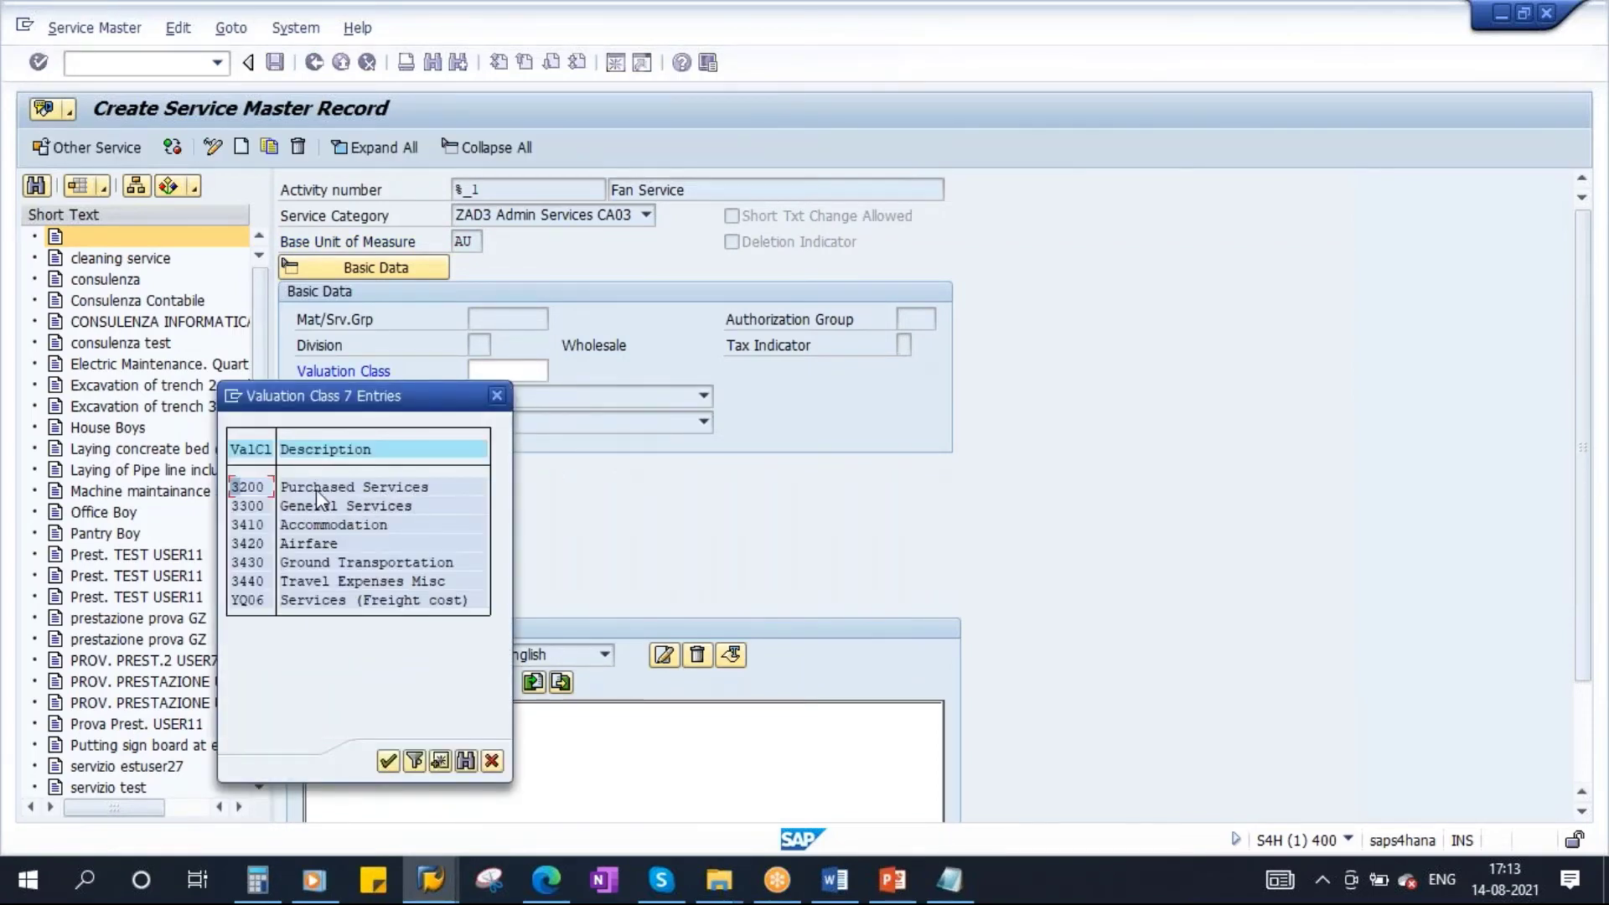
{"action": "double_click", "coordinate": [315, 489]}
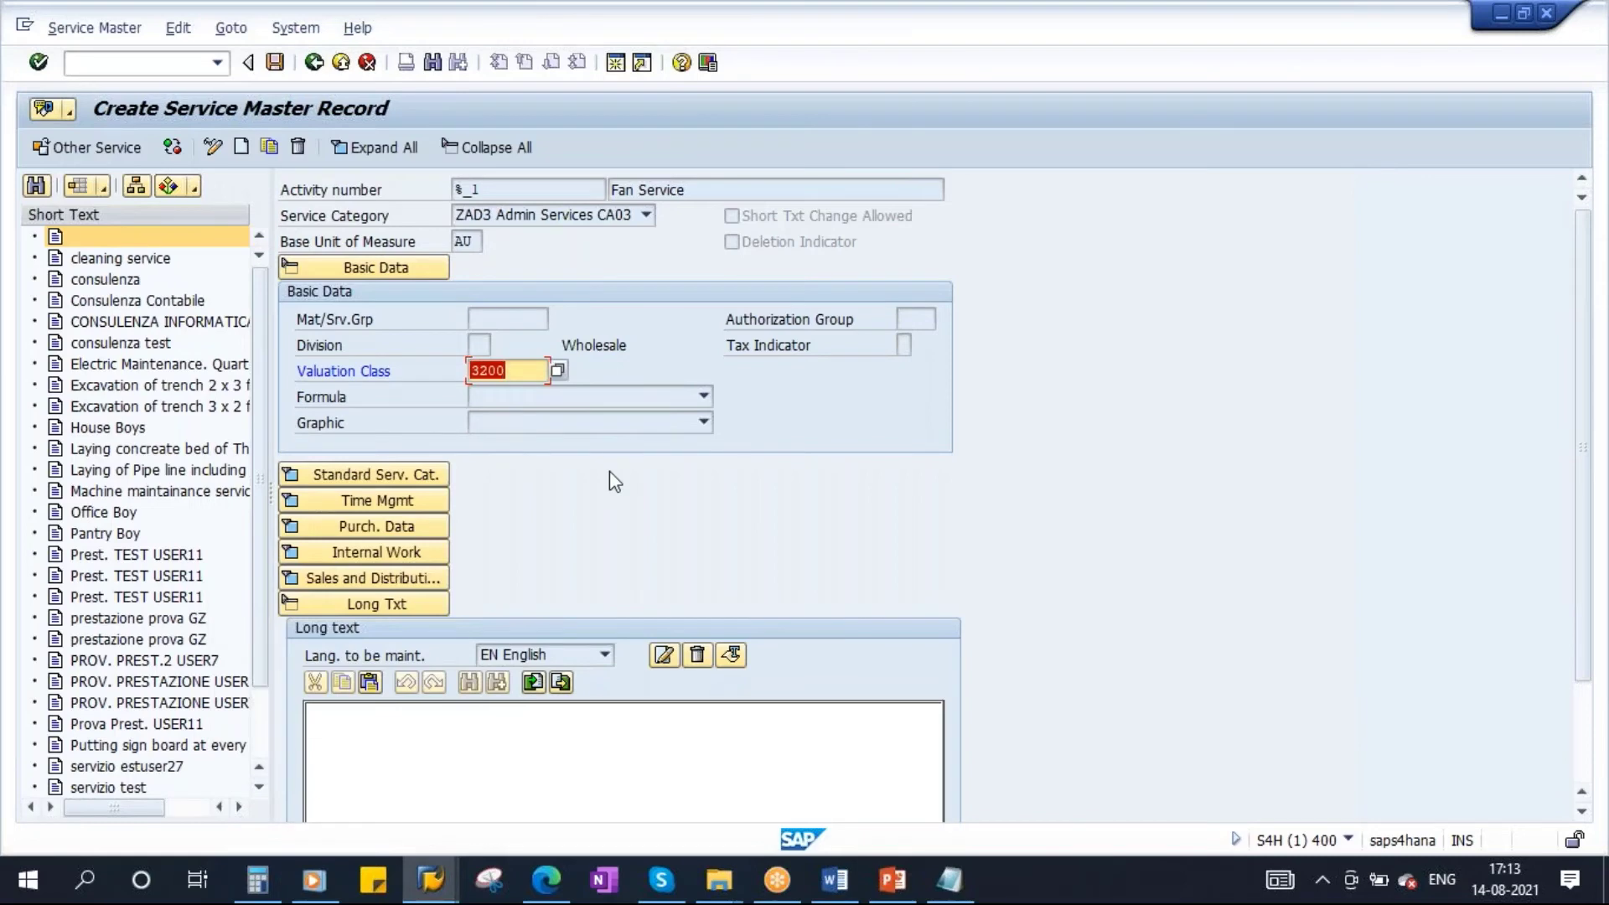
{"action": "key", "text": "Return"}
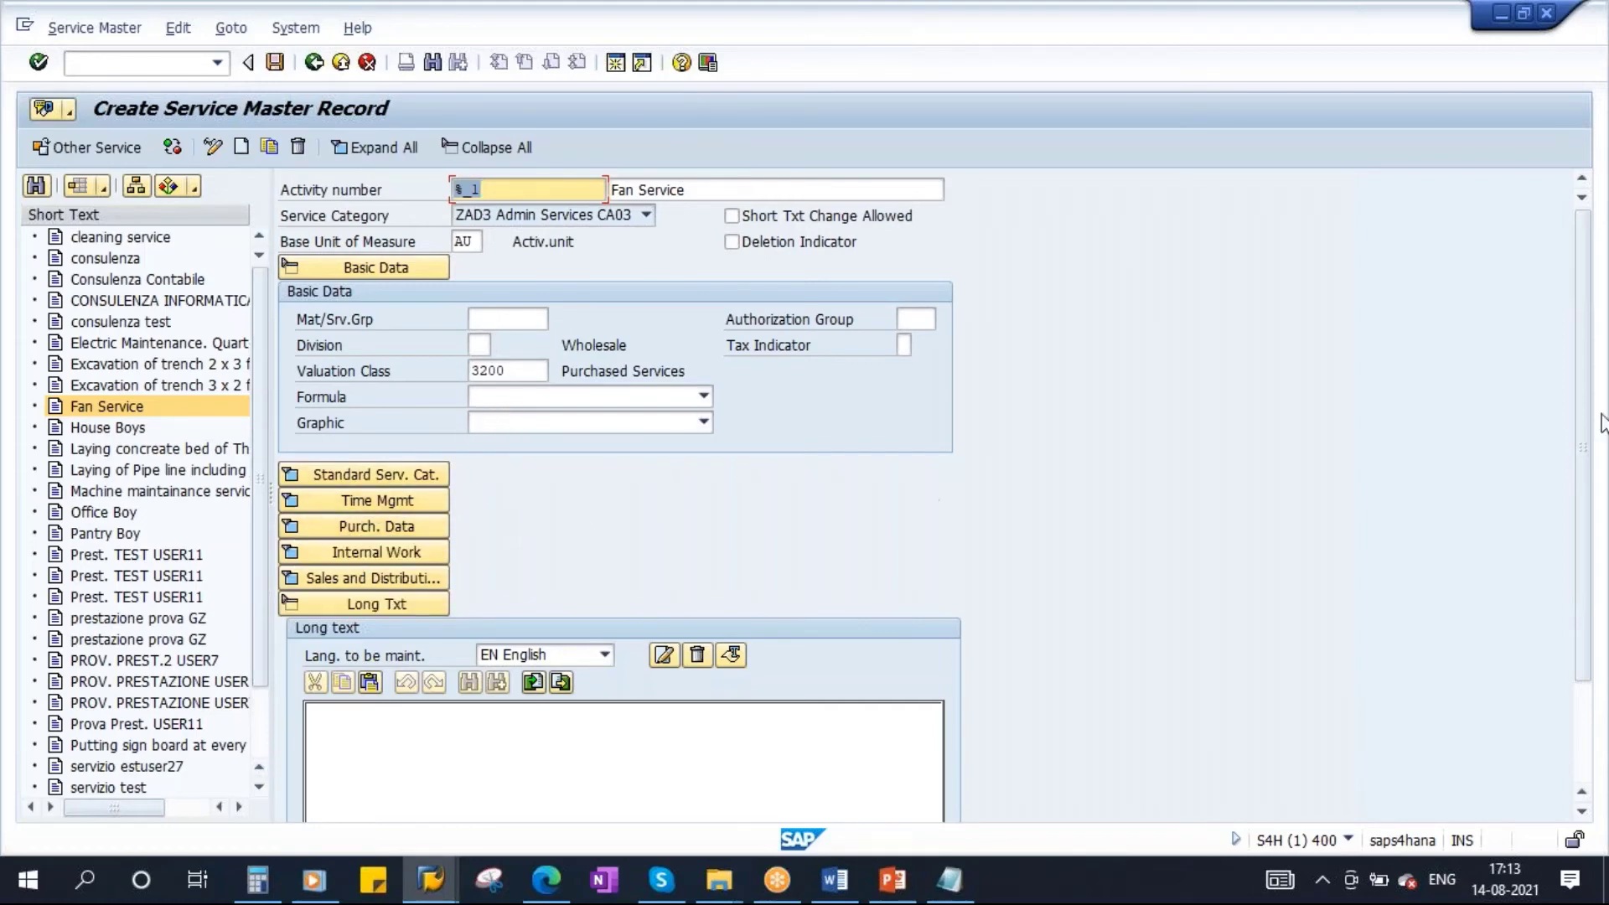
Step: Add the long text 'This is for training' and save Fan Service as service 1120
{"action": "left_click_drag", "start_coordinate": [1576, 426], "coordinate": [1581, 564]}
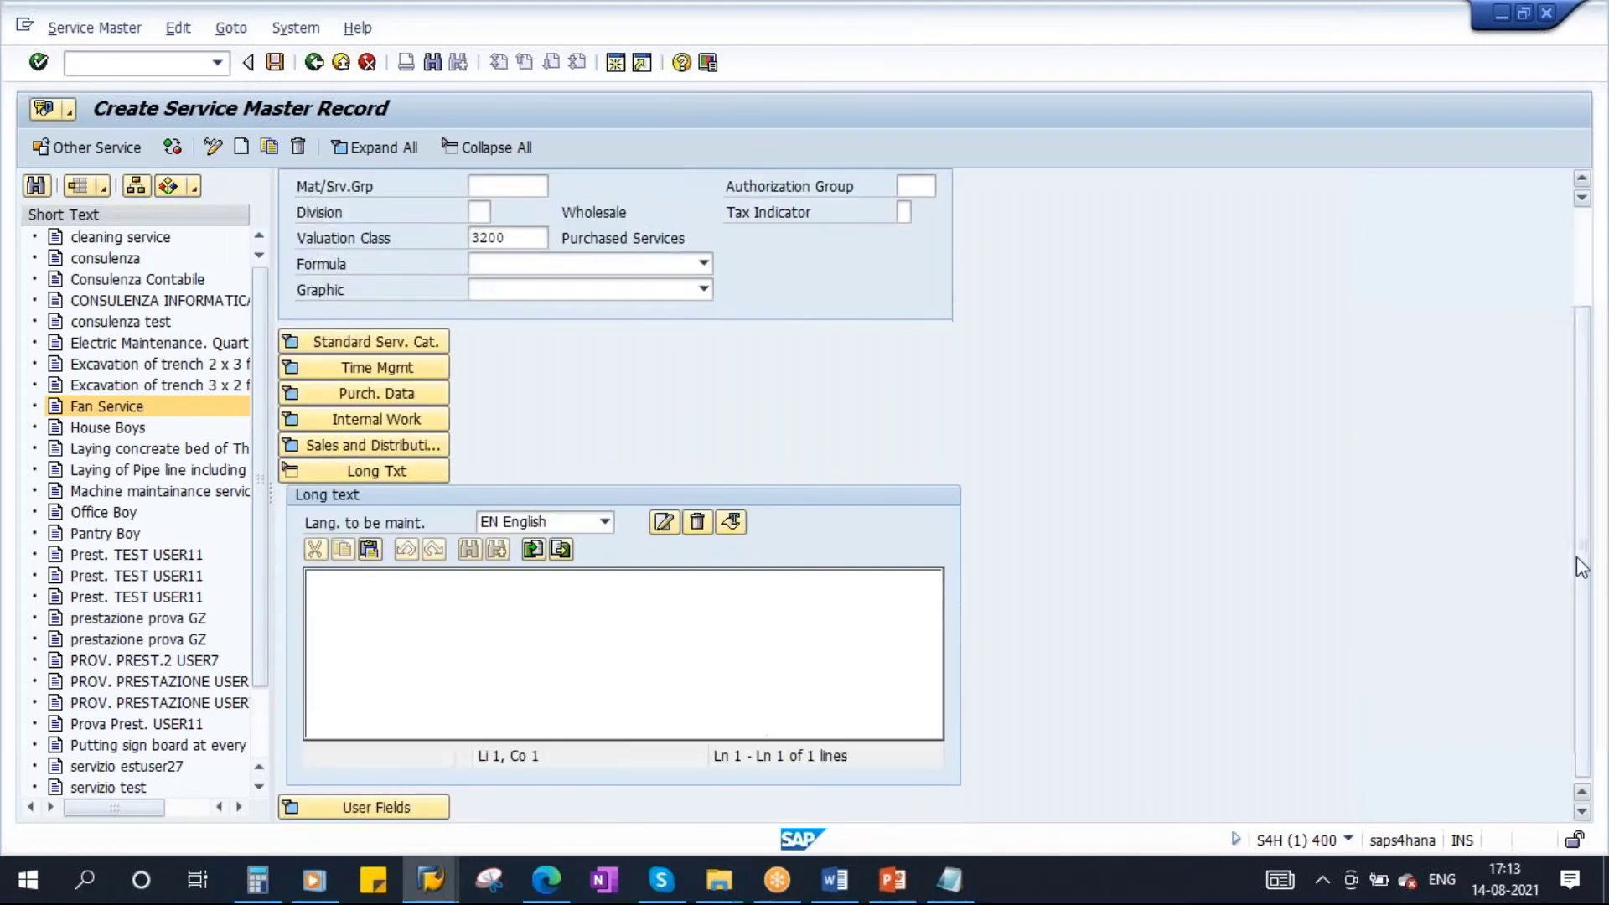
{"action": "left_click", "coordinate": [506, 632]}
{"action": "type", "text": "This "}
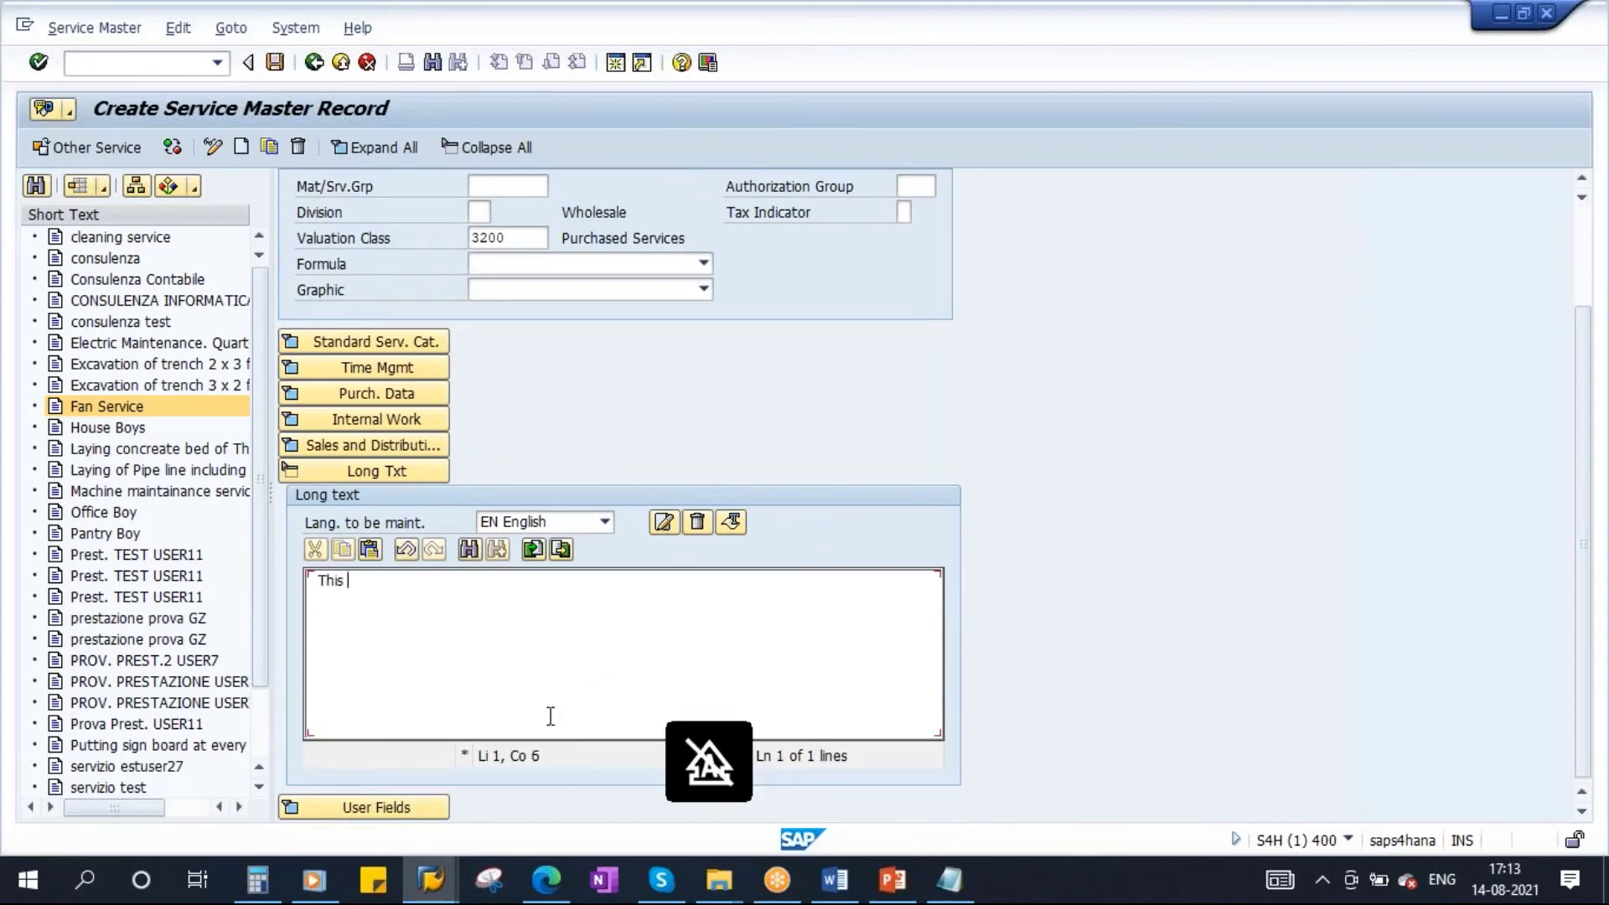
{"action": "type", "text": "is for training"}
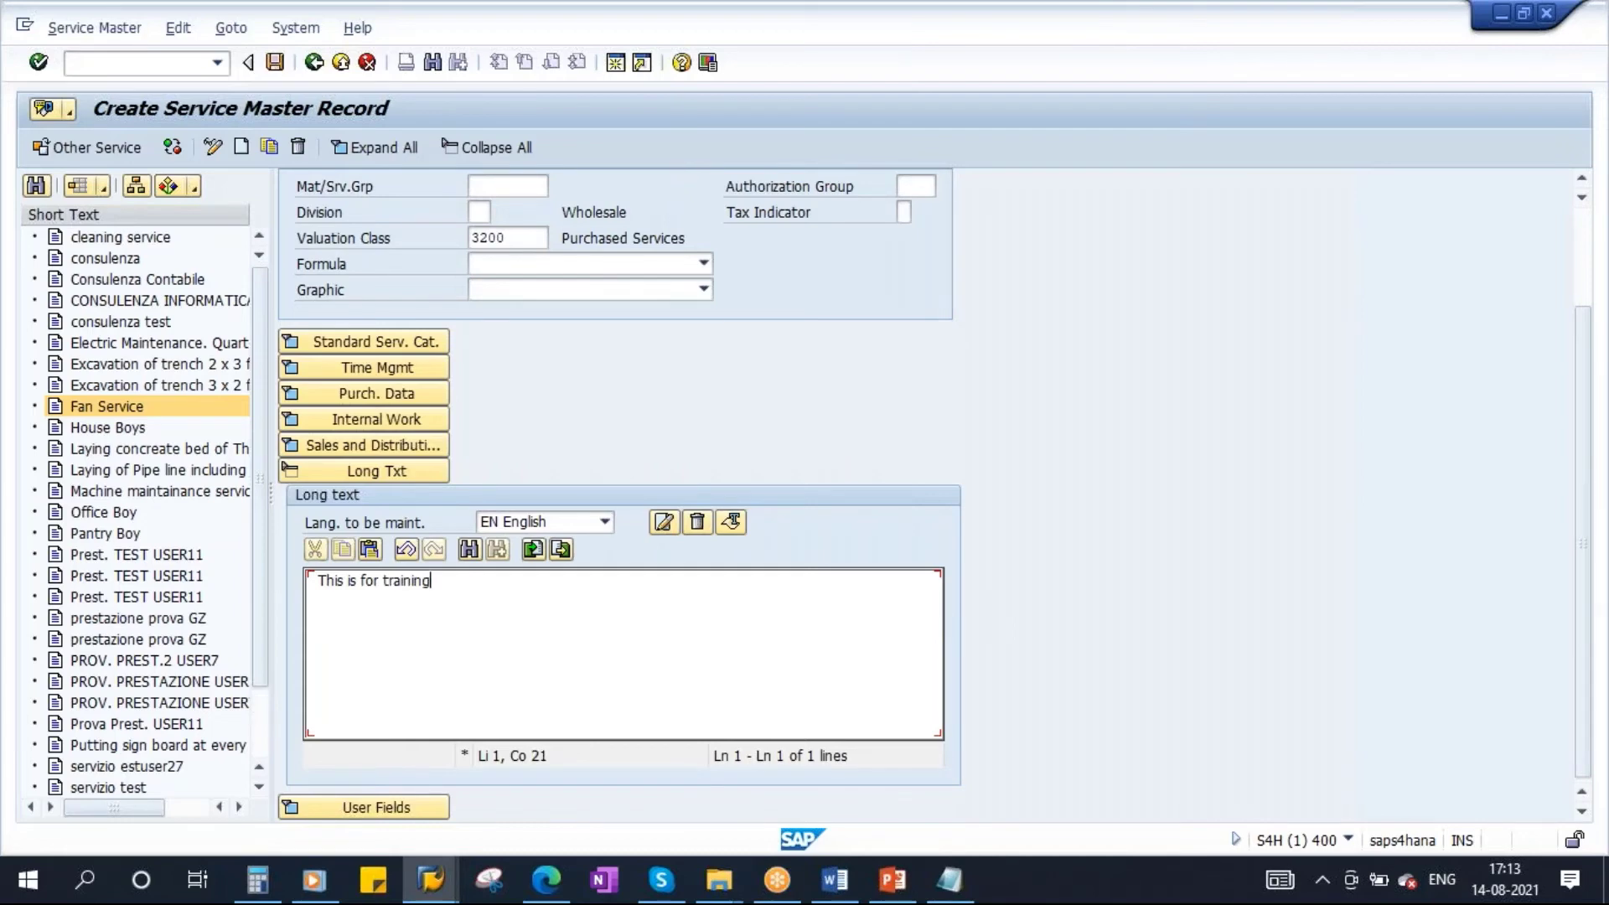
{"action": "scroll", "coordinate": [1557, 392], "scroll_direction": "up", "scroll_amount": 2}
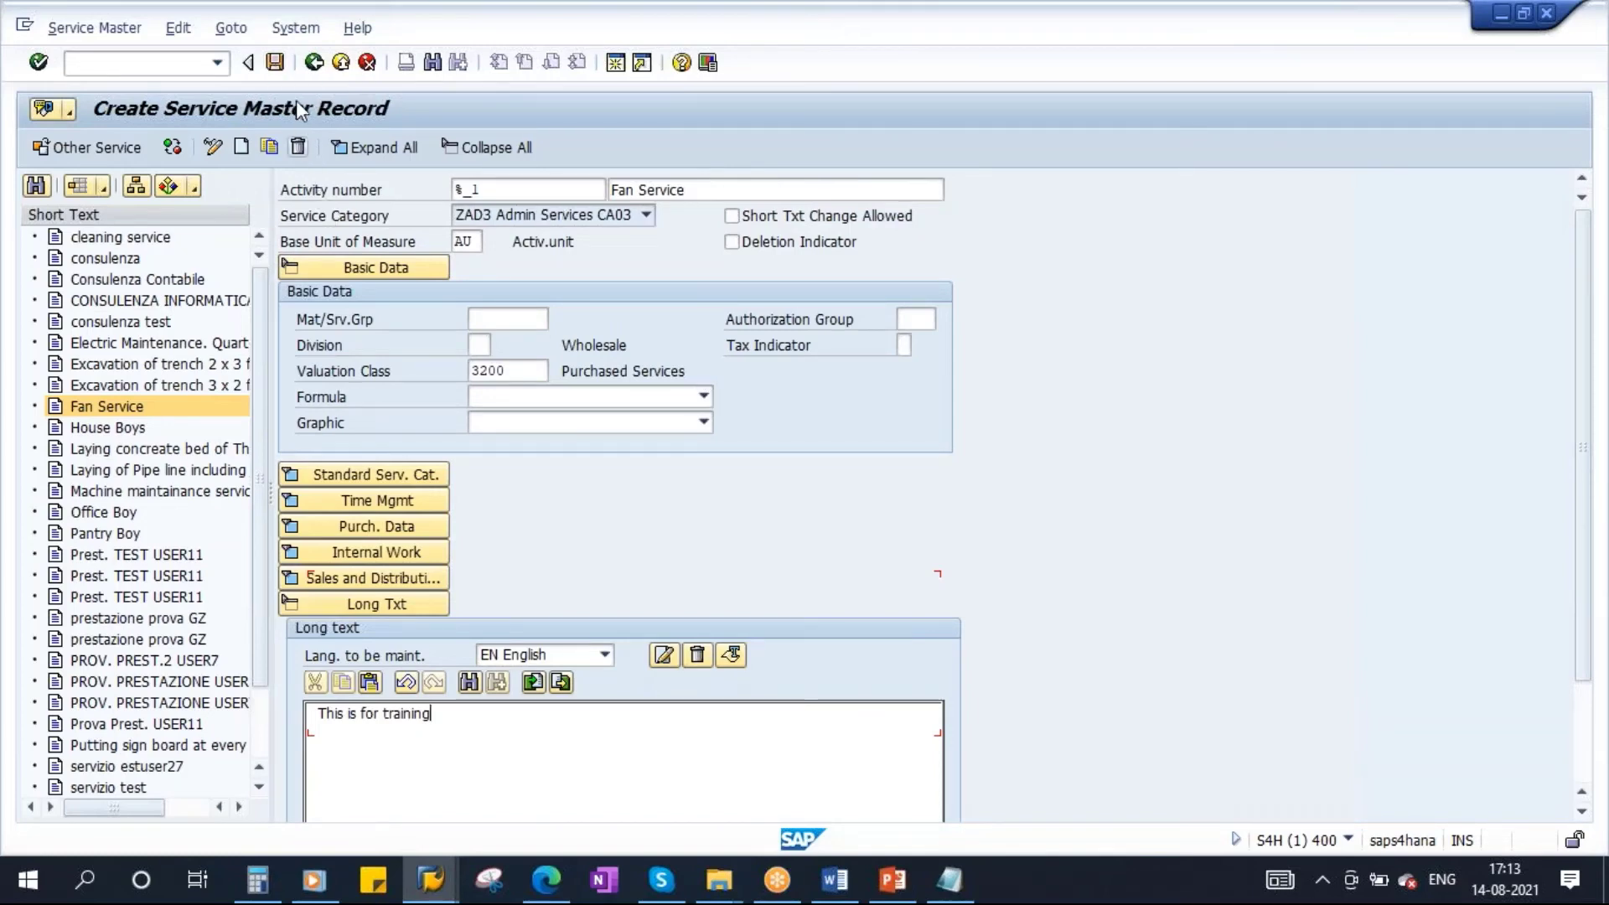
{"action": "left_click", "coordinate": [274, 64]}
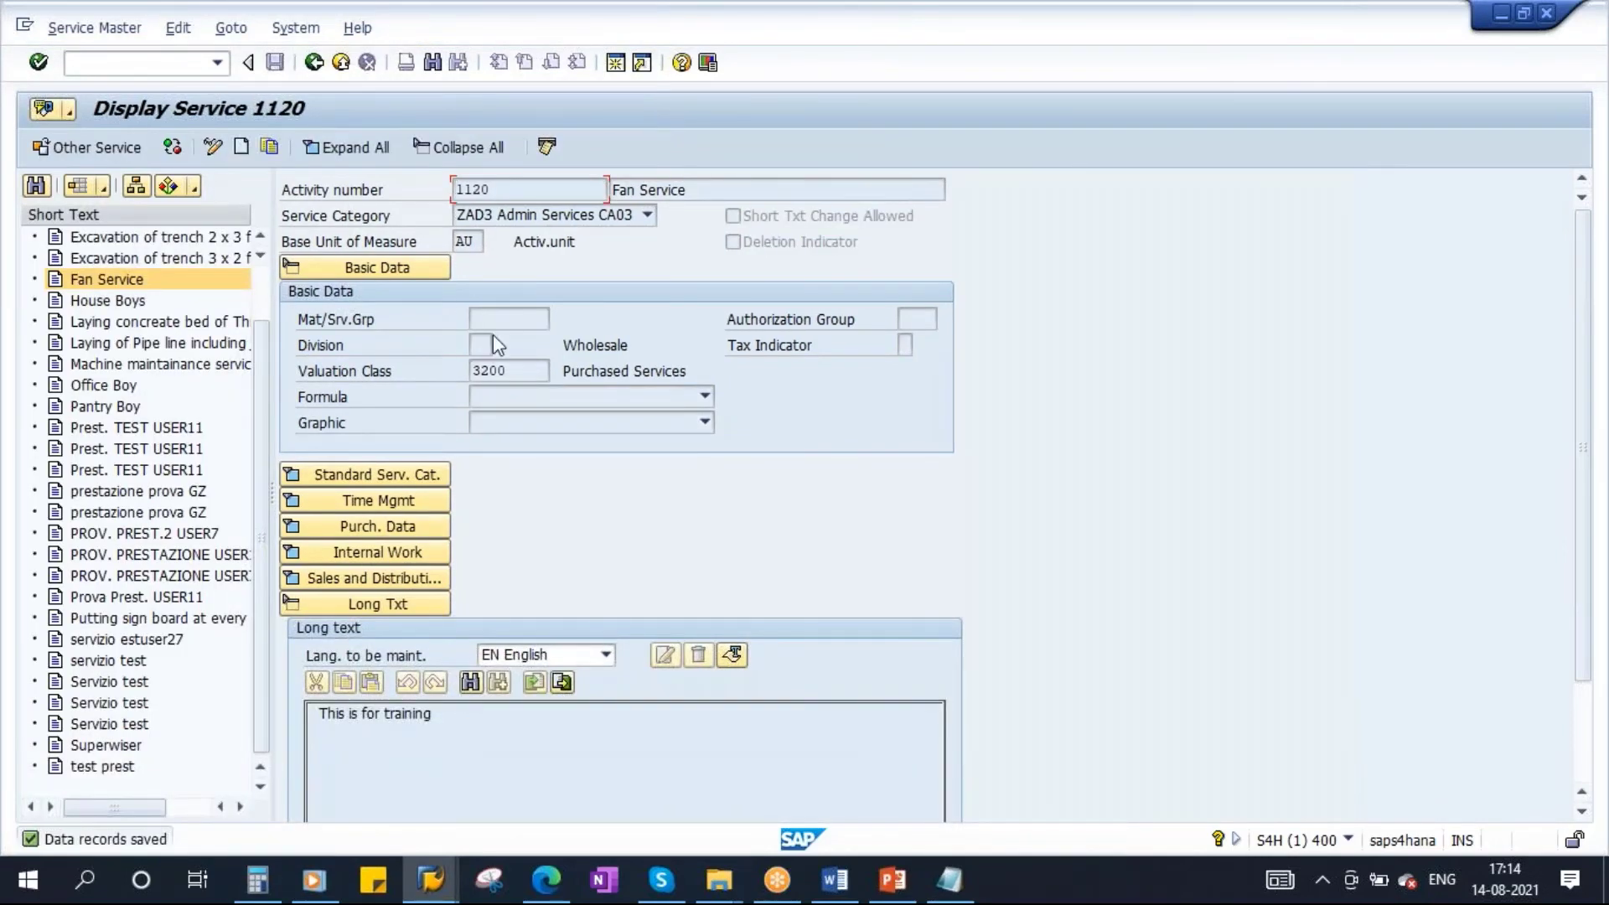
{"action": "double_click", "coordinate": [485, 190]}
Step: Start Machine Service with category ZCVL SAP MM Civil Services and base unit AU
{"action": "left_click", "coordinate": [241, 149]}
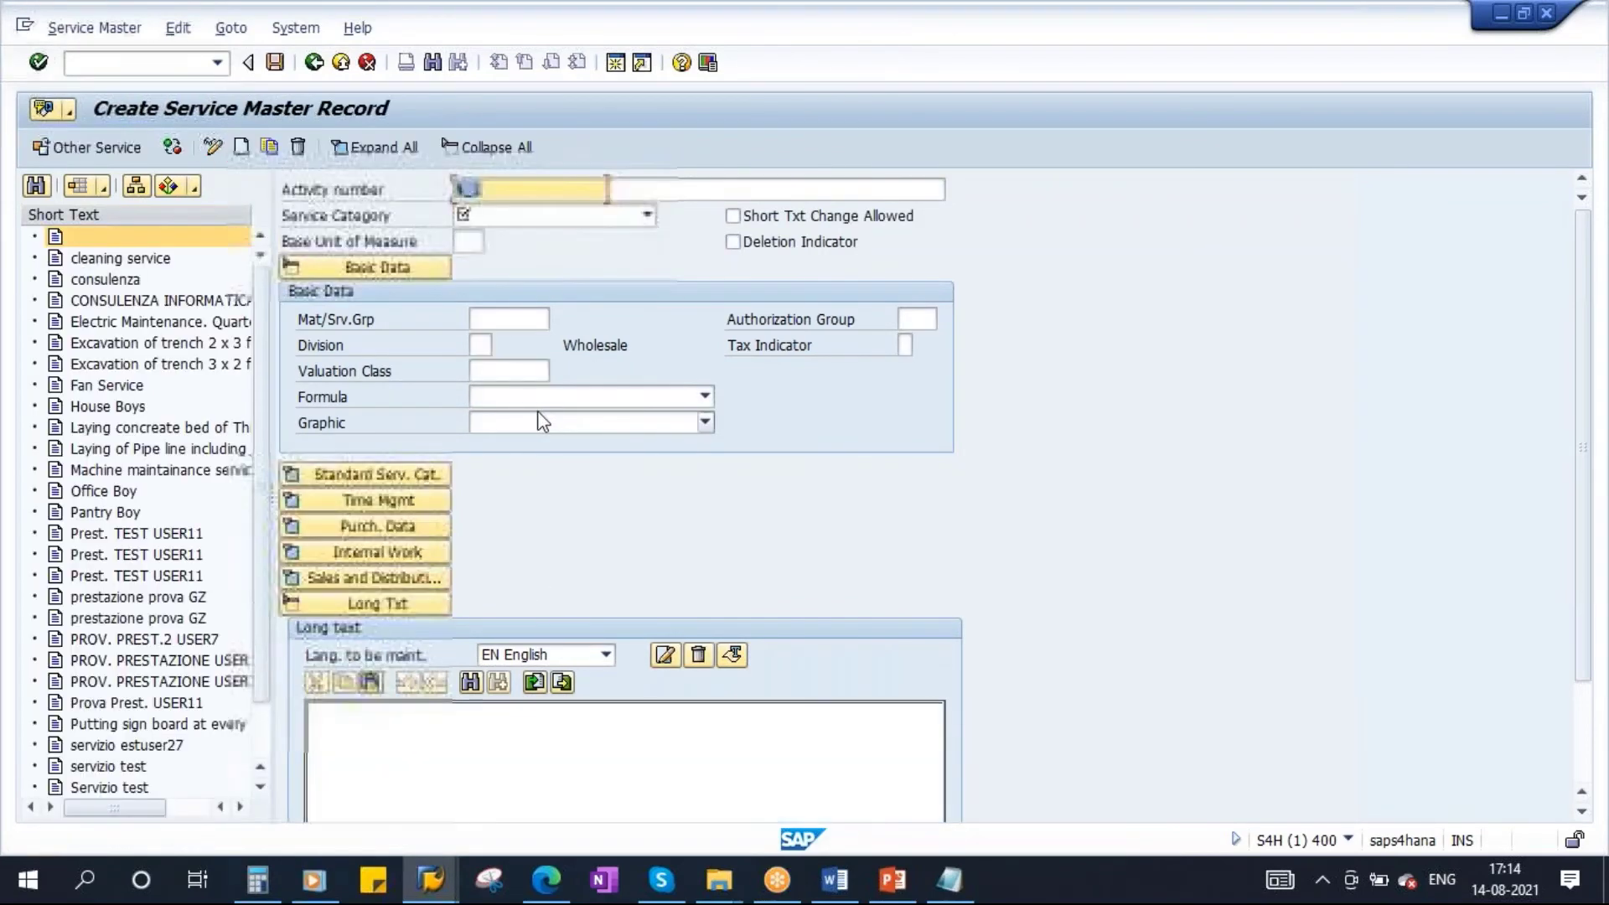
{"action": "left_click", "coordinate": [627, 190]}
{"action": "type", "text": "Ma"}
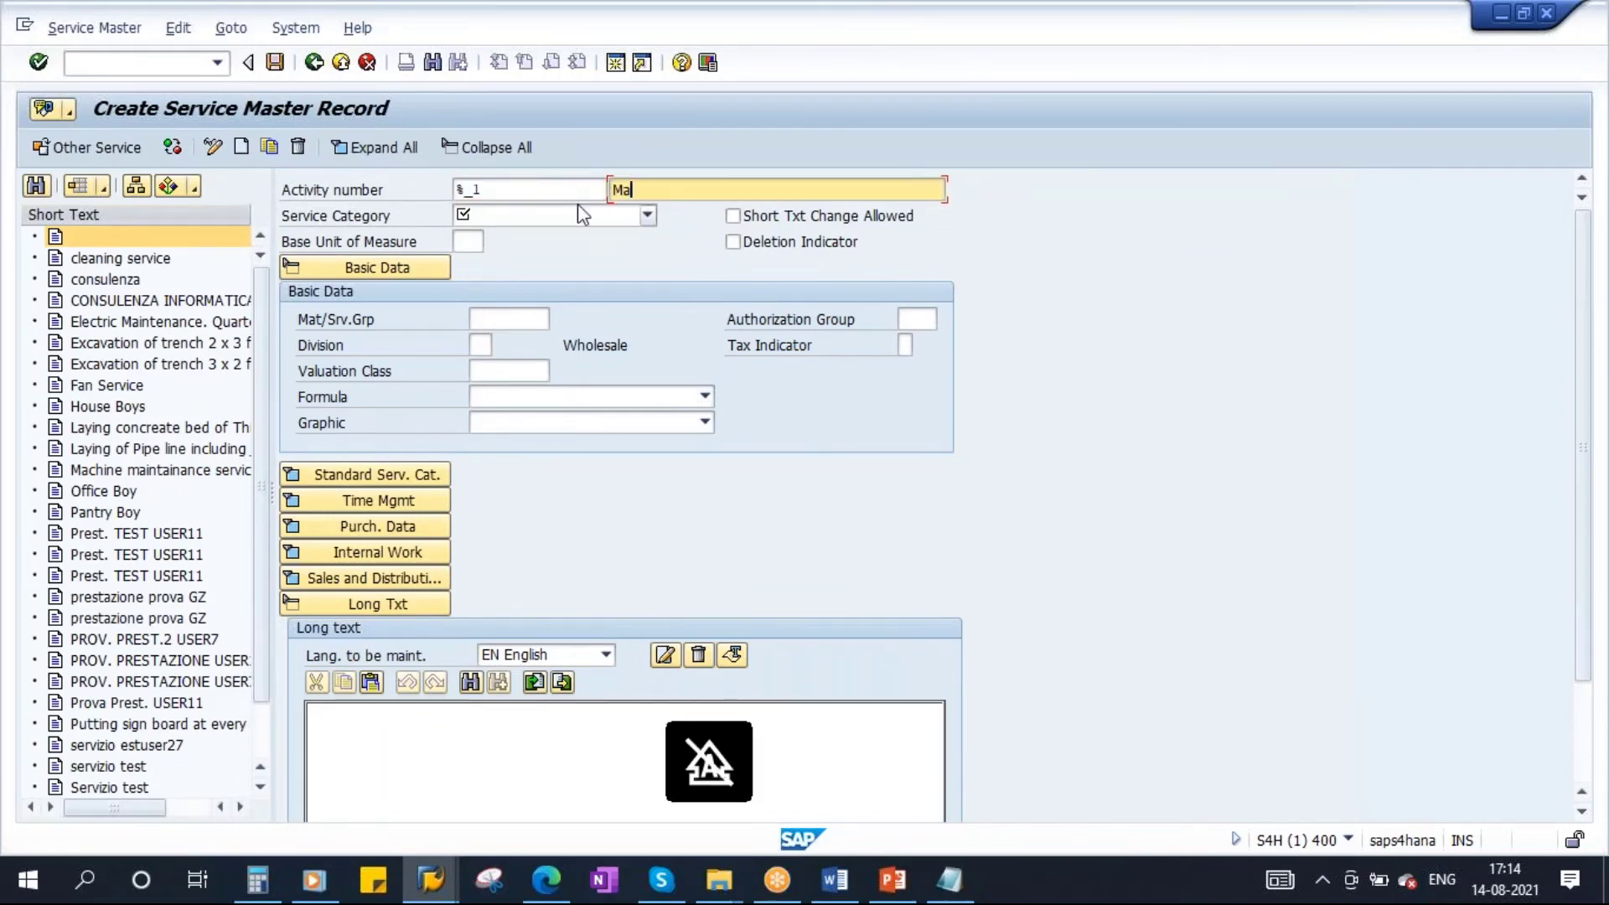
{"action": "type", "text": "chine Service"}
{"action": "left_click", "coordinate": [642, 220]}
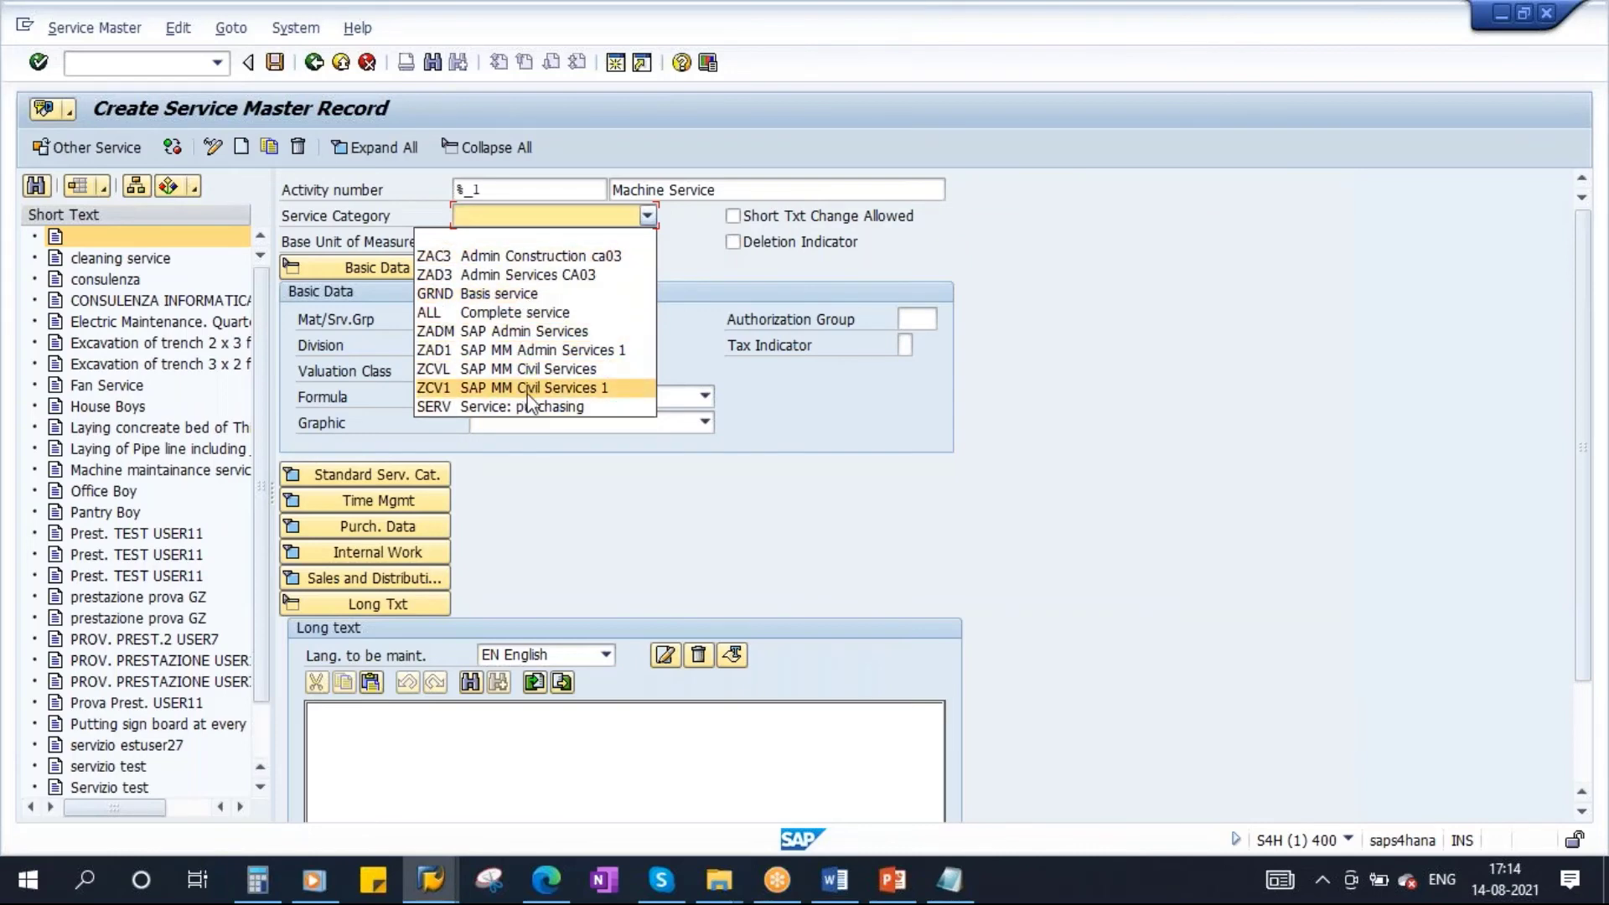
{"action": "left_click", "coordinate": [566, 367]}
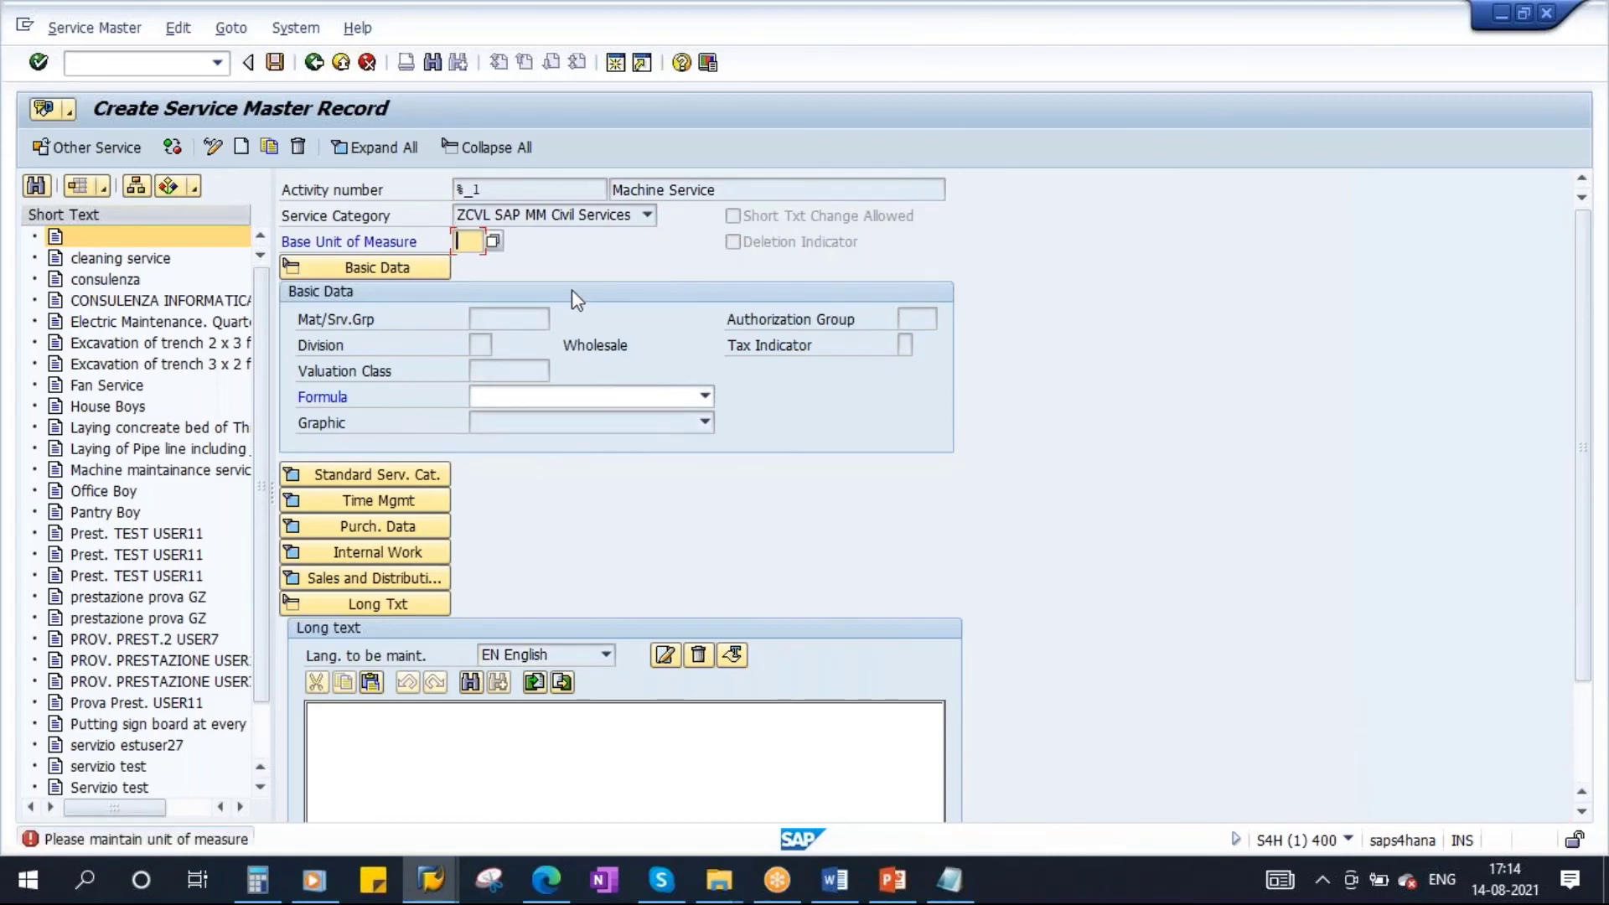
{"action": "type", "text": "AU"}
{"action": "left_click", "coordinate": [481, 269]}
{"action": "key", "text": "Return"}
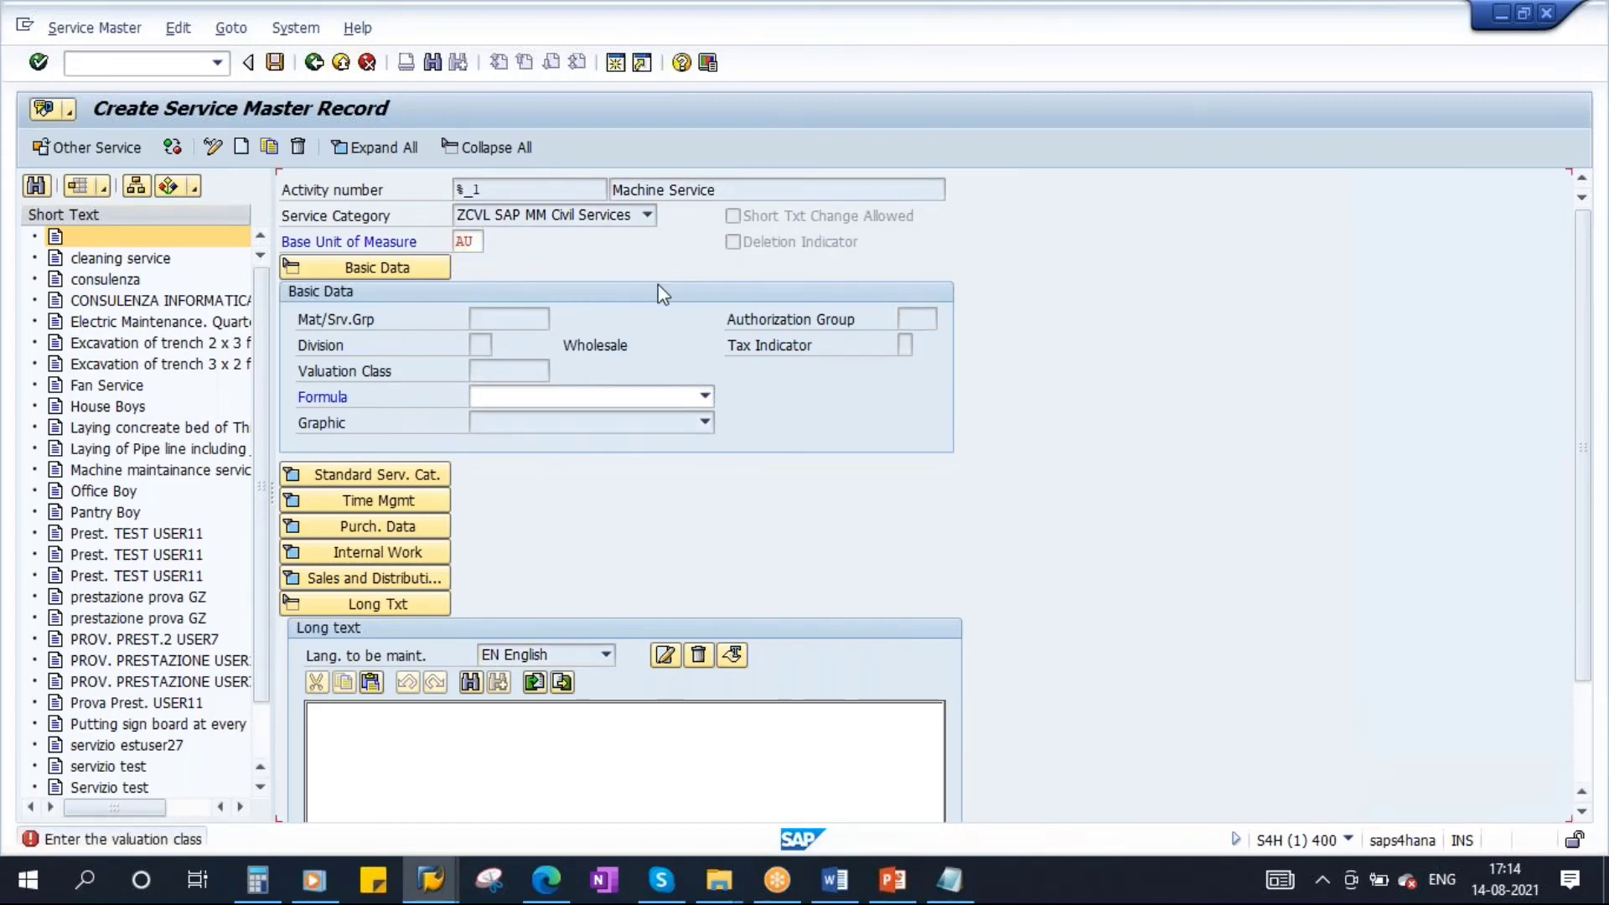
Step: Give it valuation class 3200, save it as service 1020, and return to PowerPoint
{"action": "key", "text": "F4"}
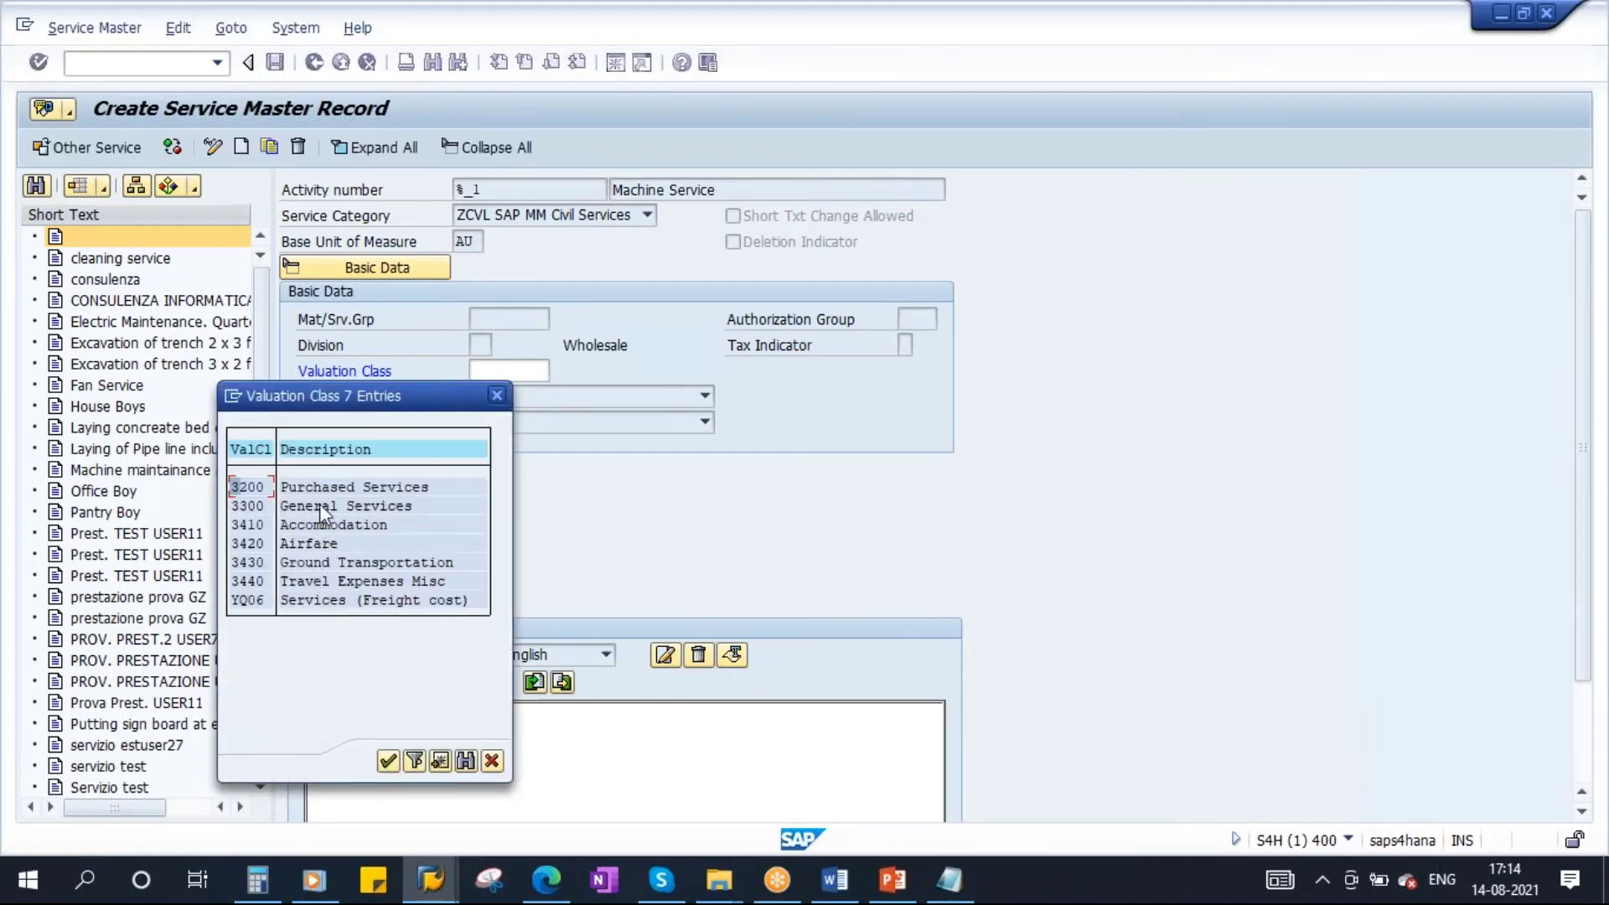
{"action": "double_click", "coordinate": [345, 489]}
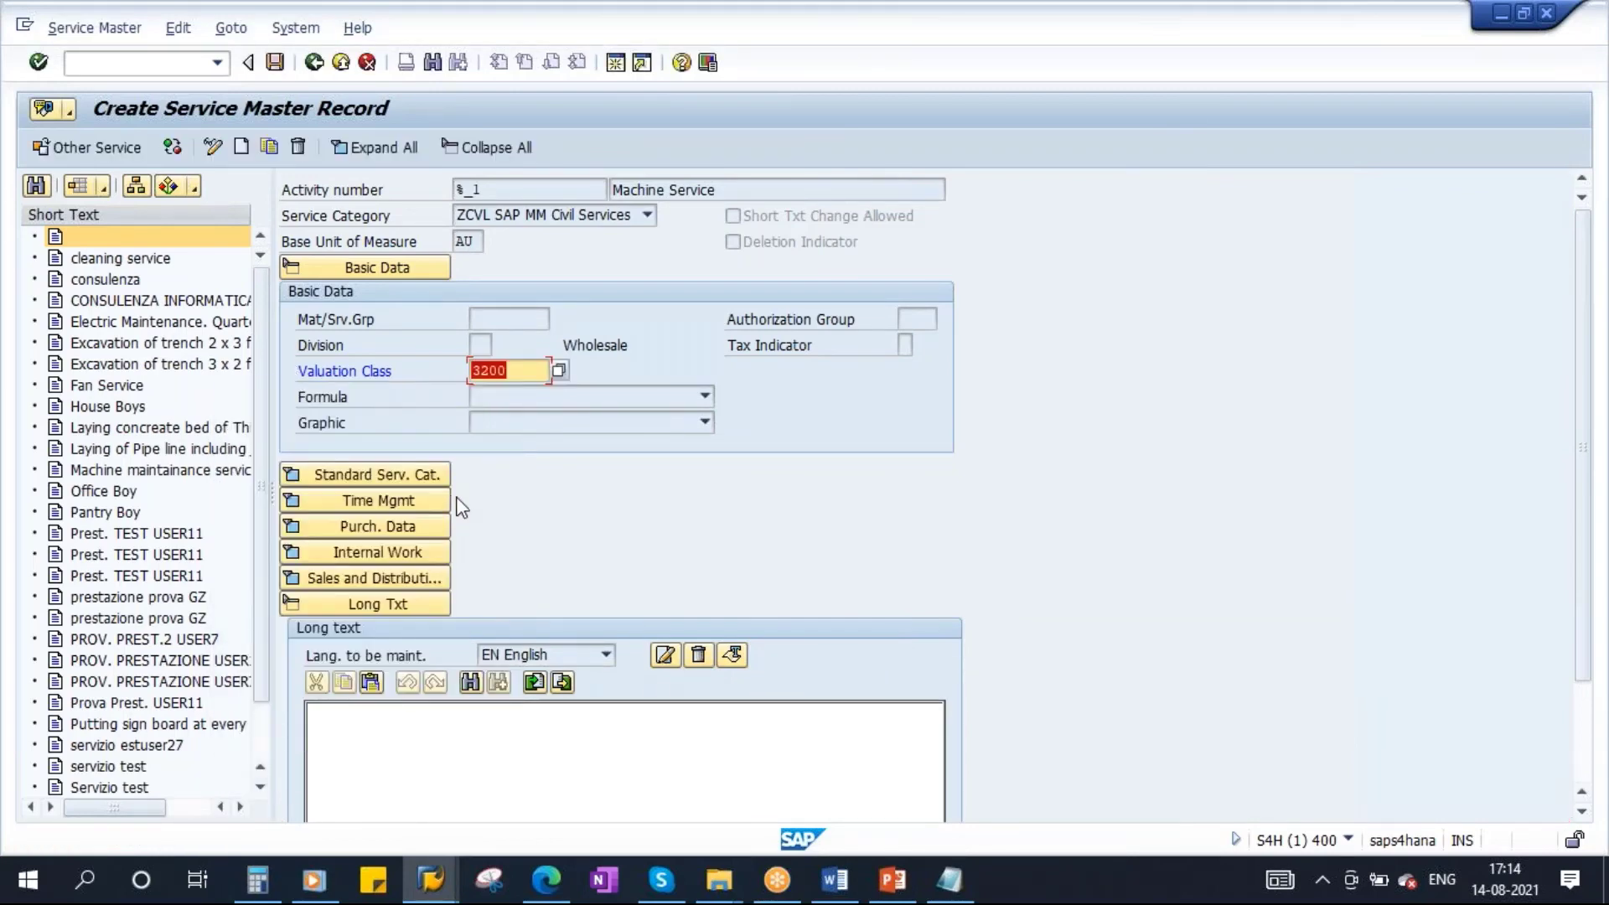
{"action": "key", "text": "Return"}
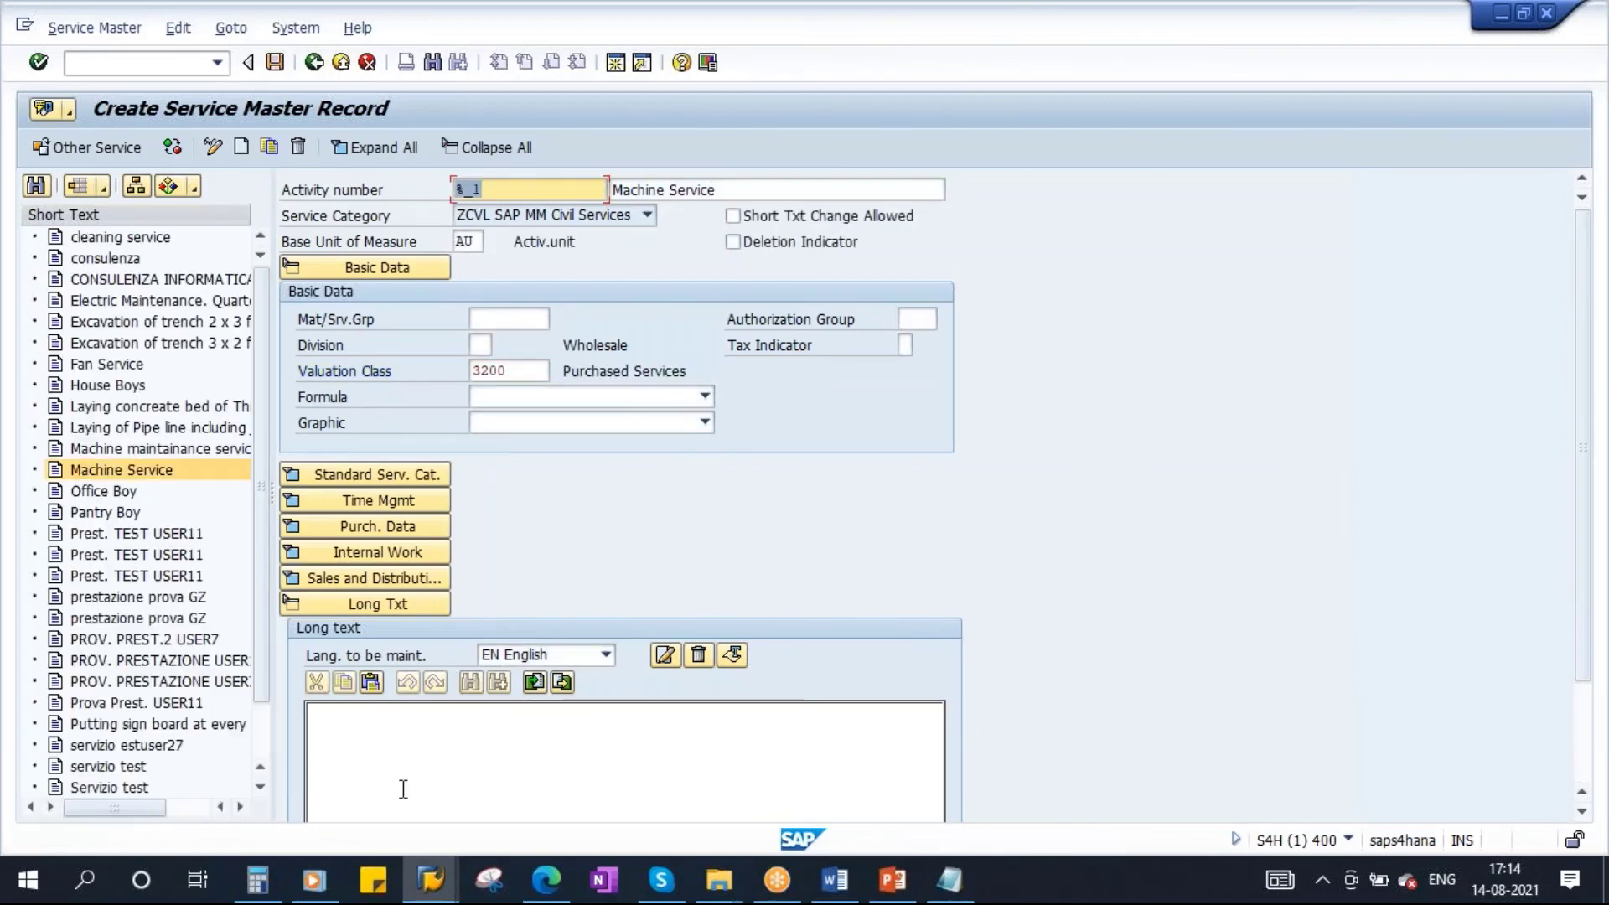
{"action": "left_click", "coordinate": [408, 754]}
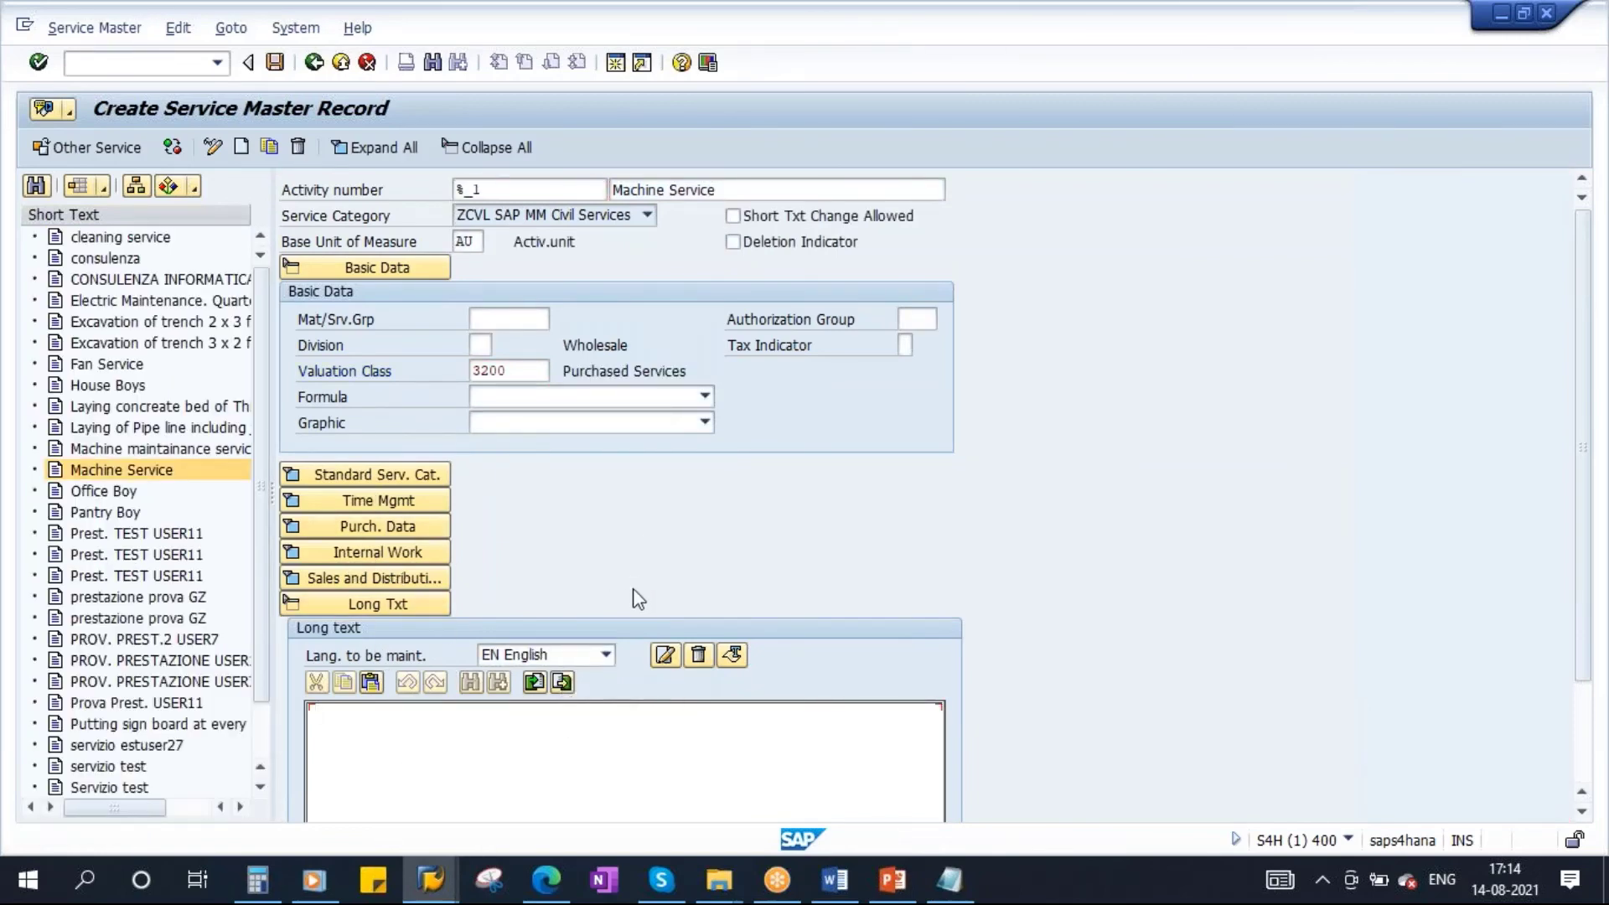
{"action": "left_click", "coordinate": [275, 62]}
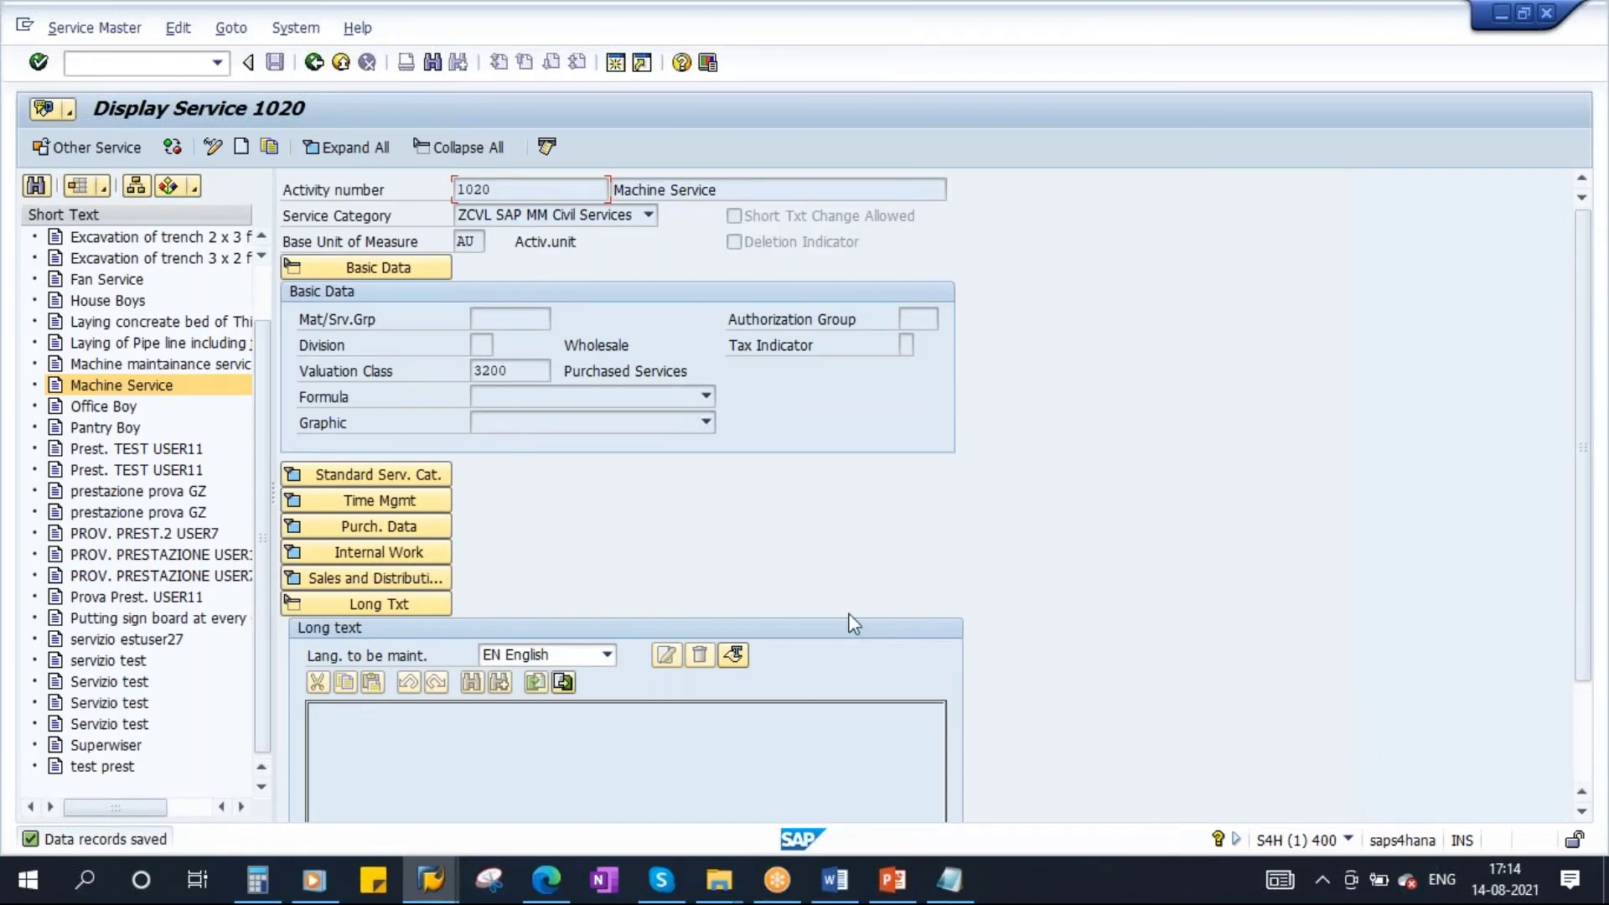
{"action": "left_click", "coordinate": [893, 880]}
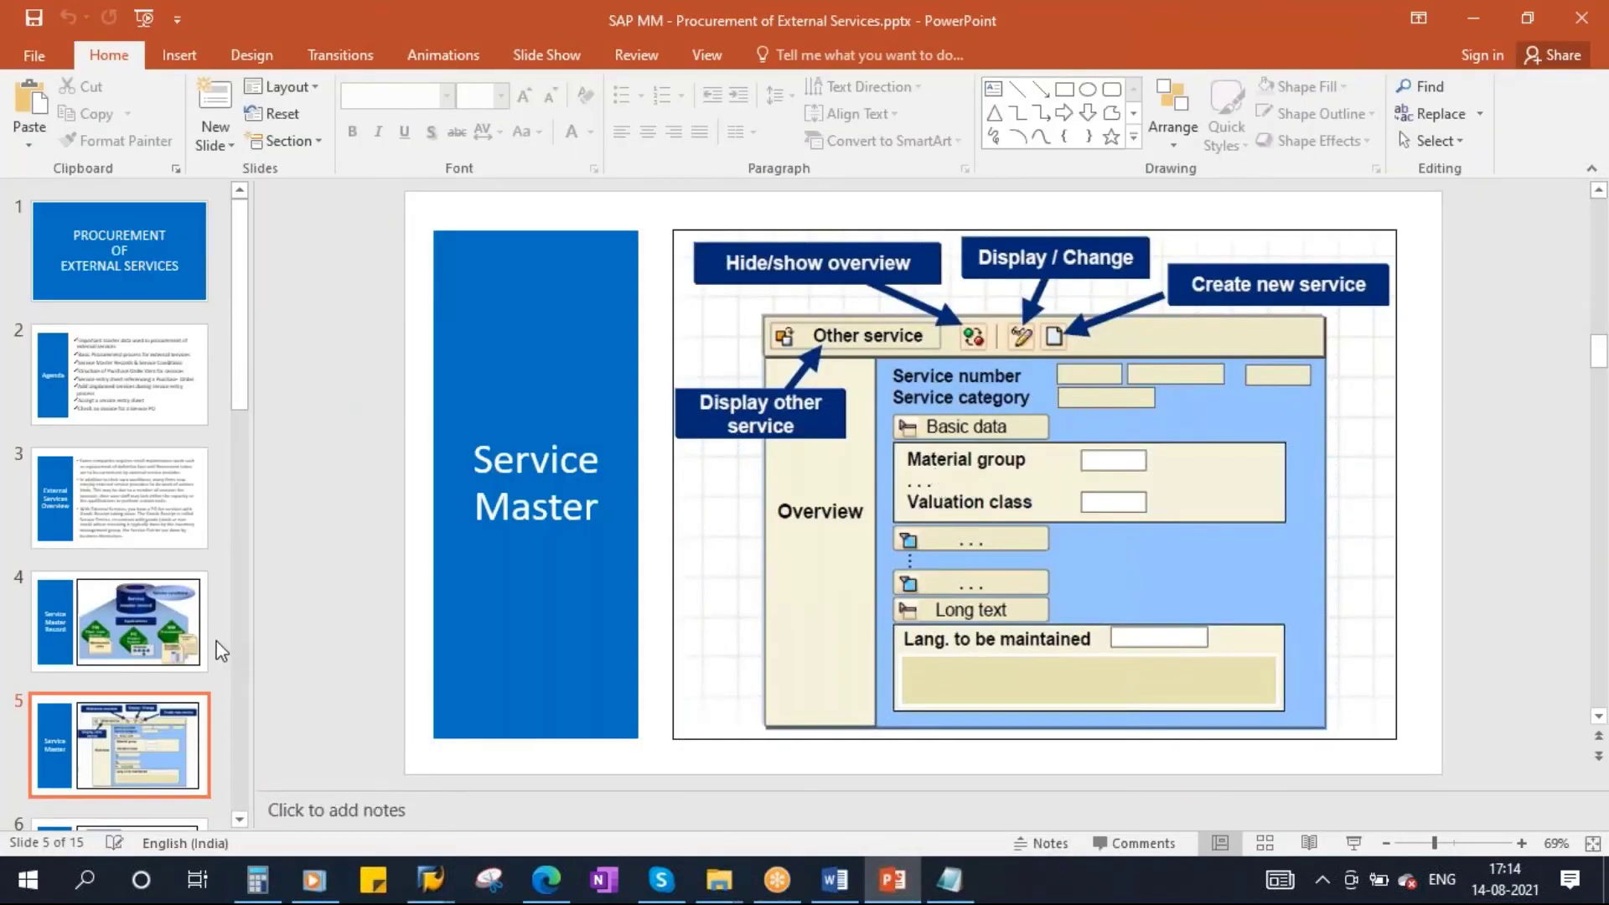
Step: Go to slide 6, Service Conditions, on condition levels and their adoption into purchase documents
{"action": "scroll", "coordinate": [215, 641], "scroll_direction": "down", "scroll_amount": 3}
{"action": "left_click", "coordinate": [121, 489]}
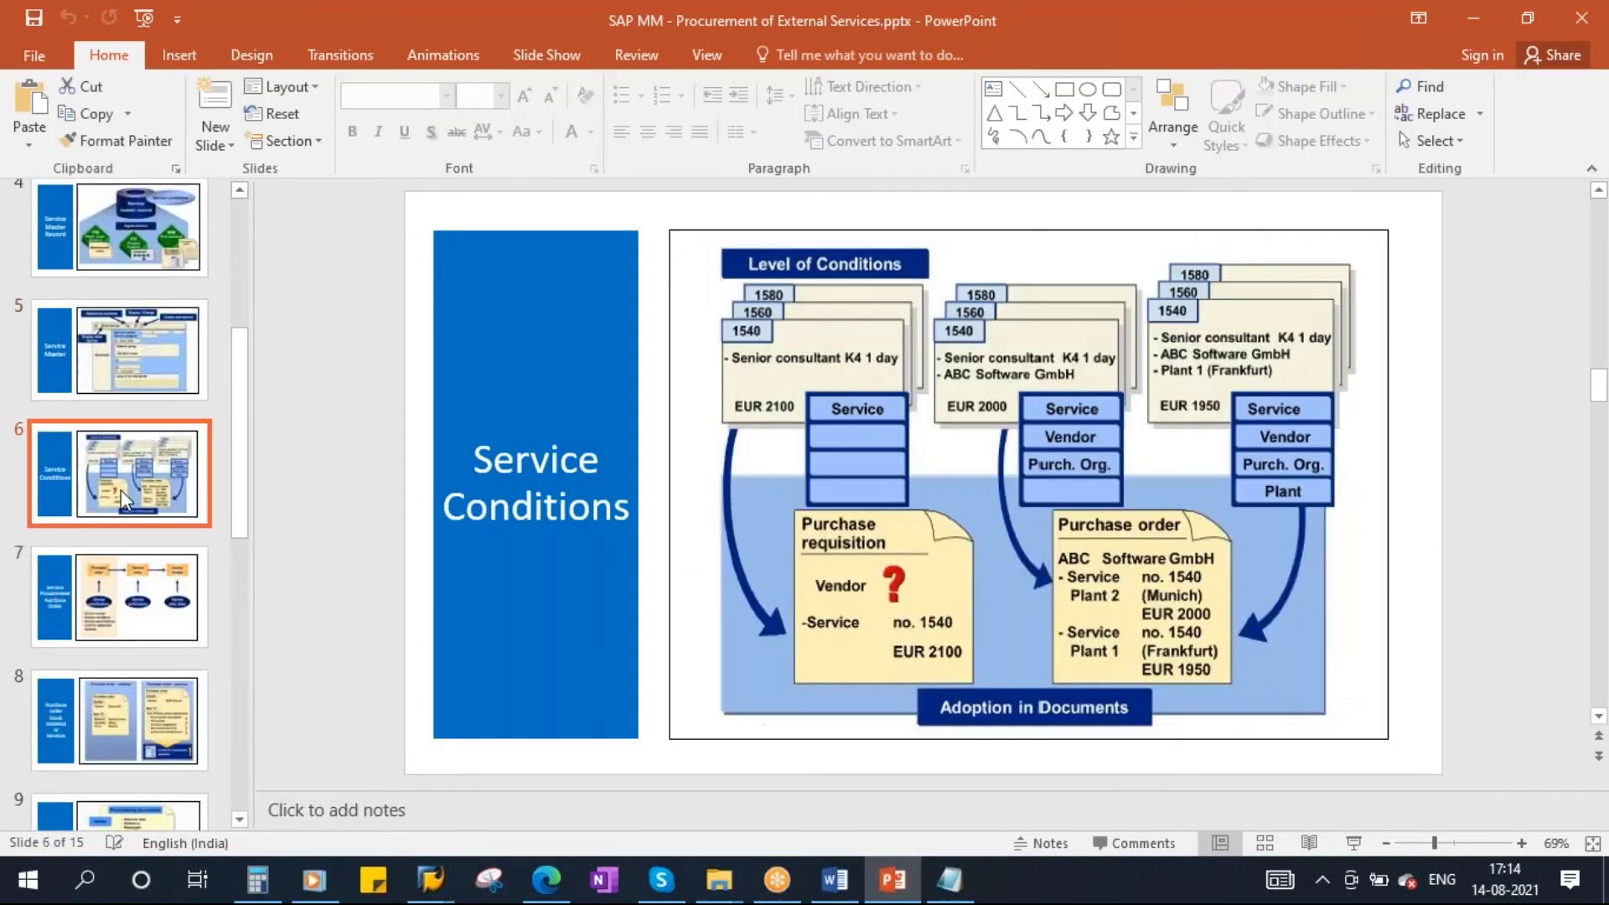